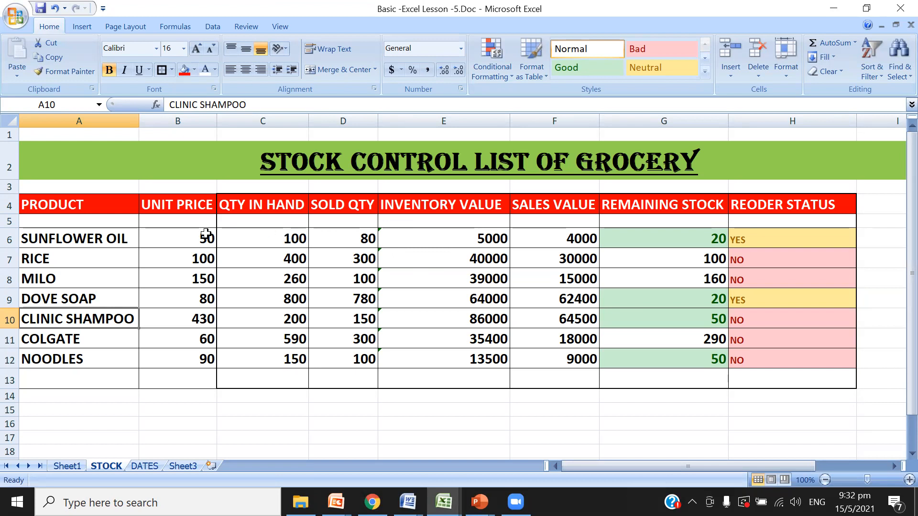
- Review the formulas for inventory value, sales value, remaining stock and reorder status in the Sunflower Oil row
left_click(469, 239)
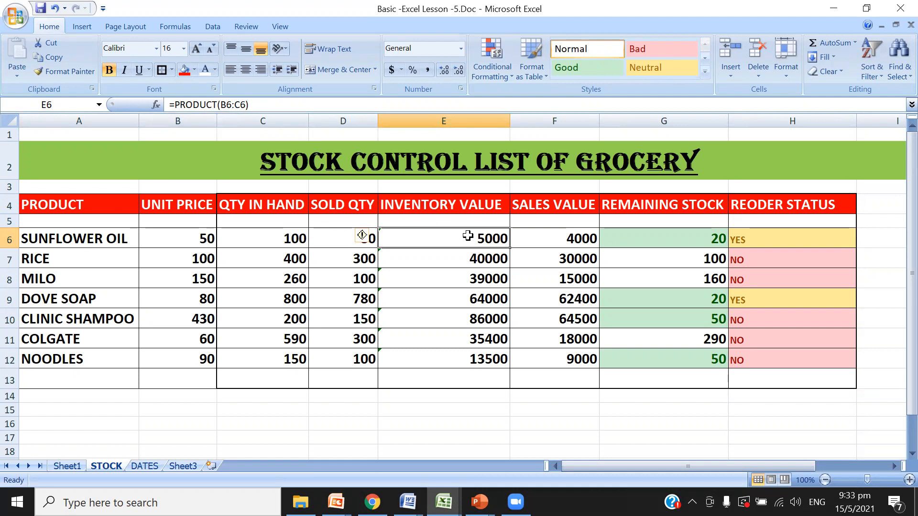
left_click(531, 239)
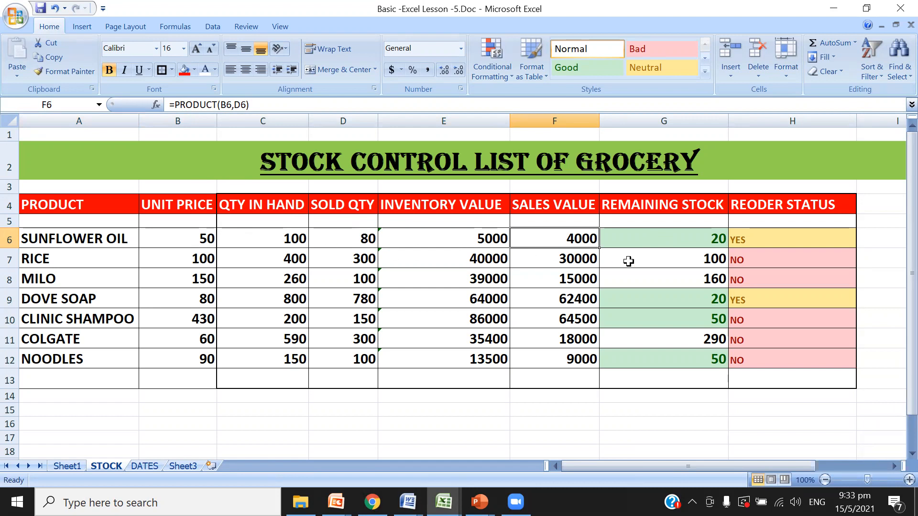
left_click(669, 247)
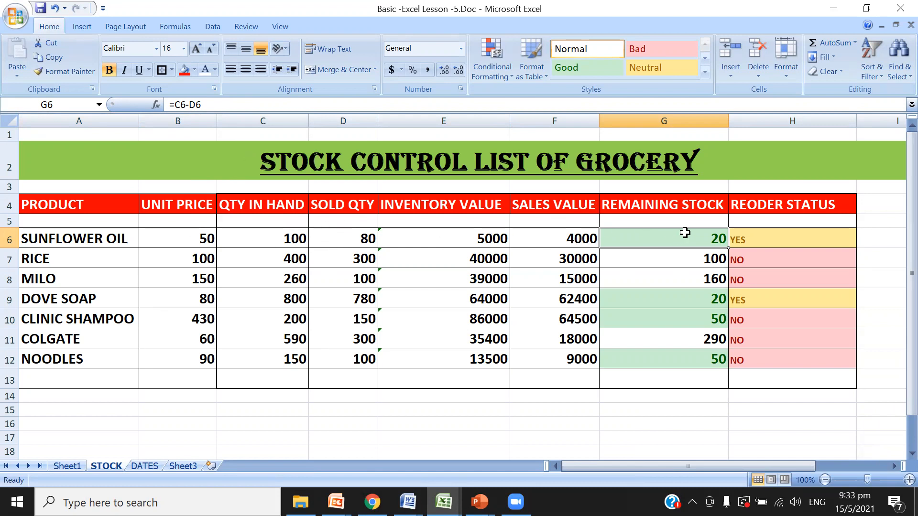
left_click(767, 242)
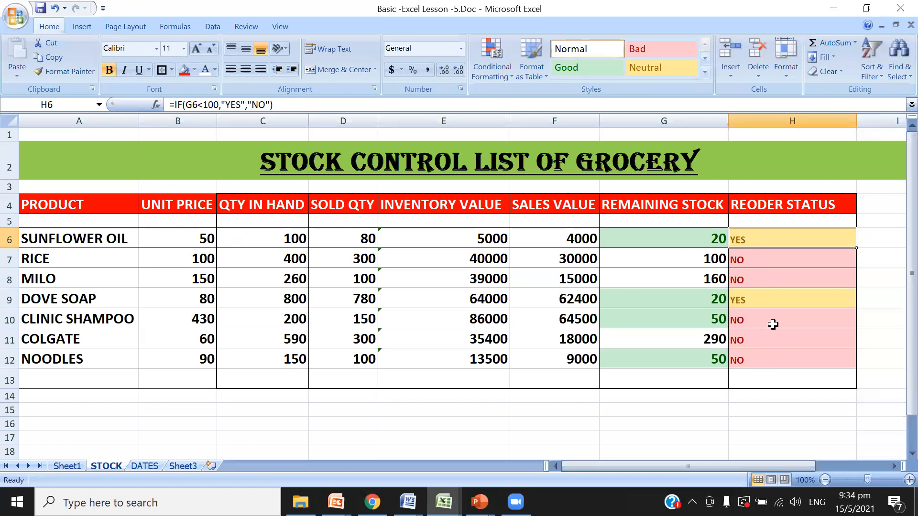
- Inspect the Text That Contains highlight rule options for the Sunflower Oil reorder status cell without applying a rule
left_click(500, 76)
mouse_move(530, 101)
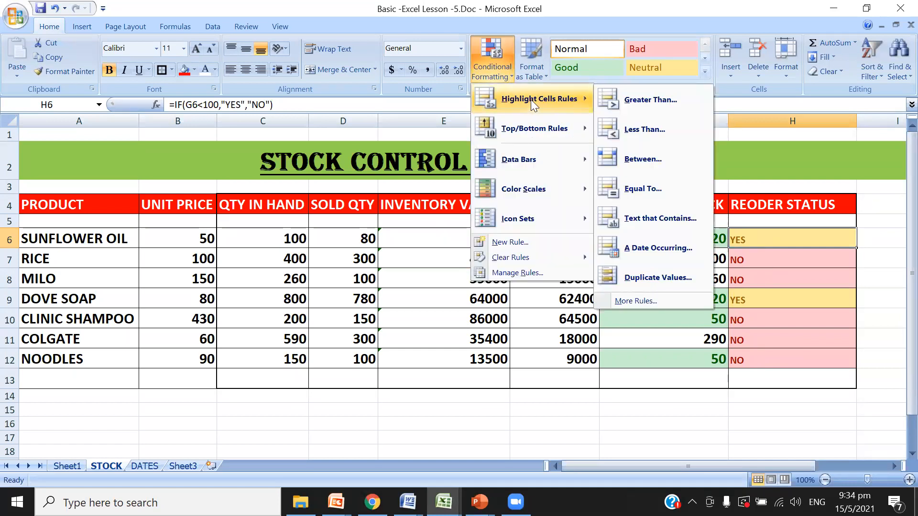
left_click(666, 219)
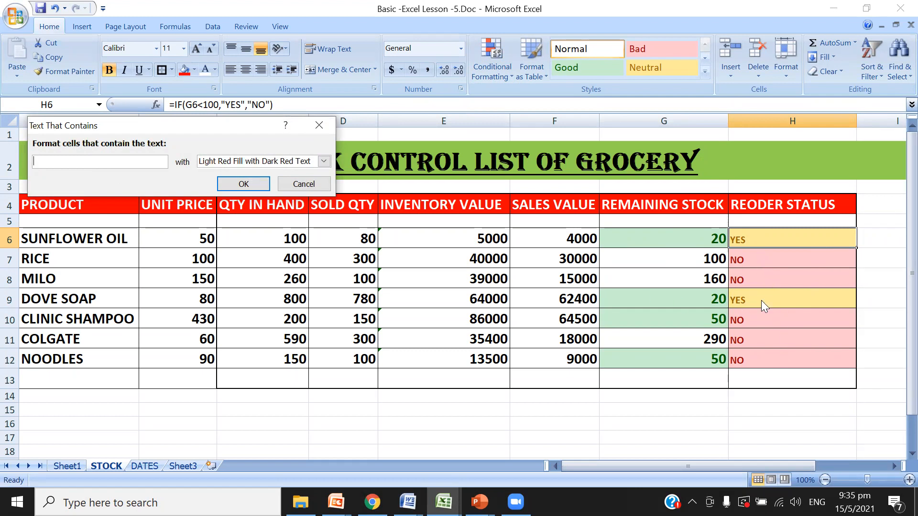
left_click(294, 184)
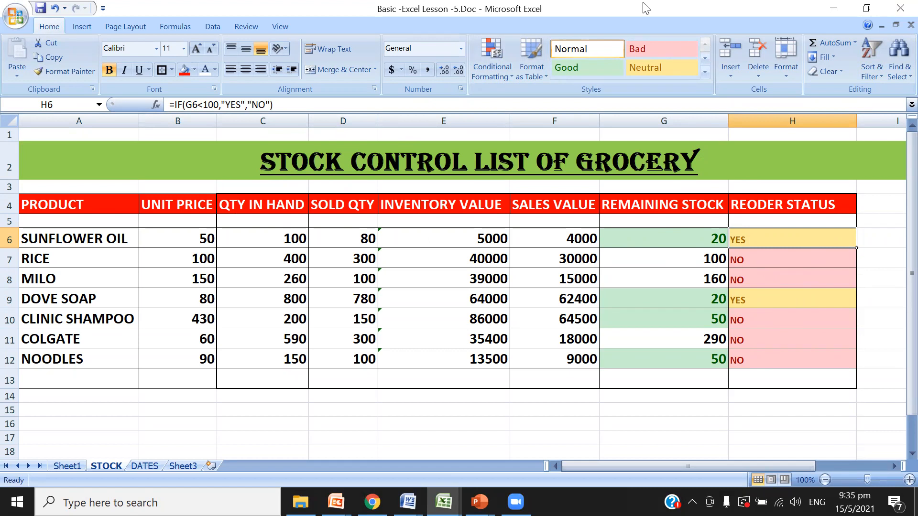
left_click(837, 9)
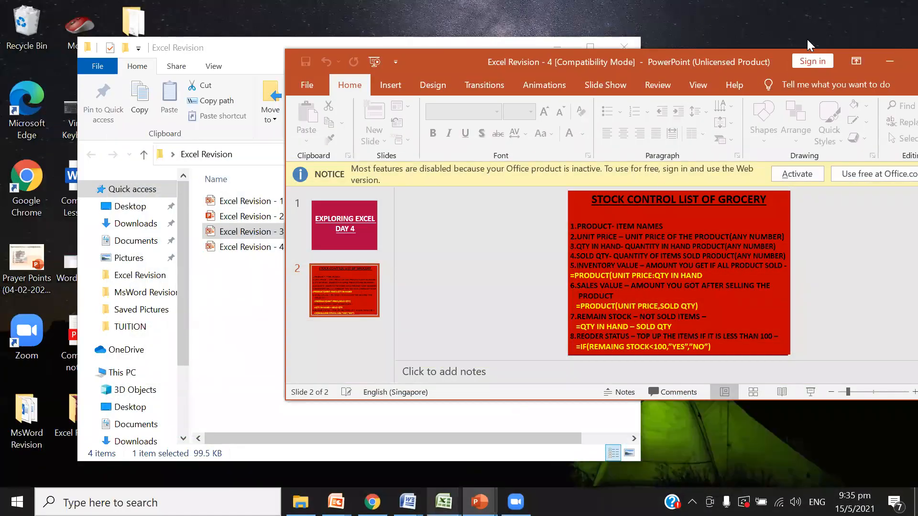
mouse_move(443, 502)
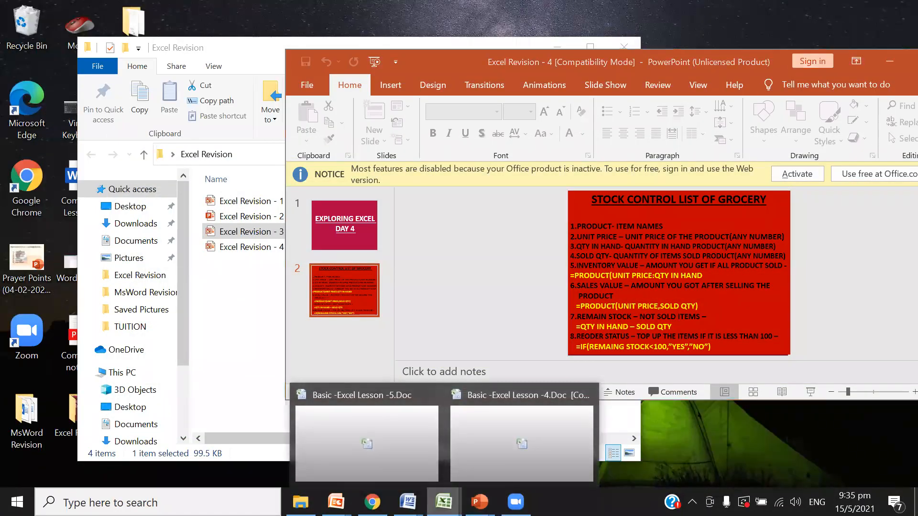
left_click(393, 424)
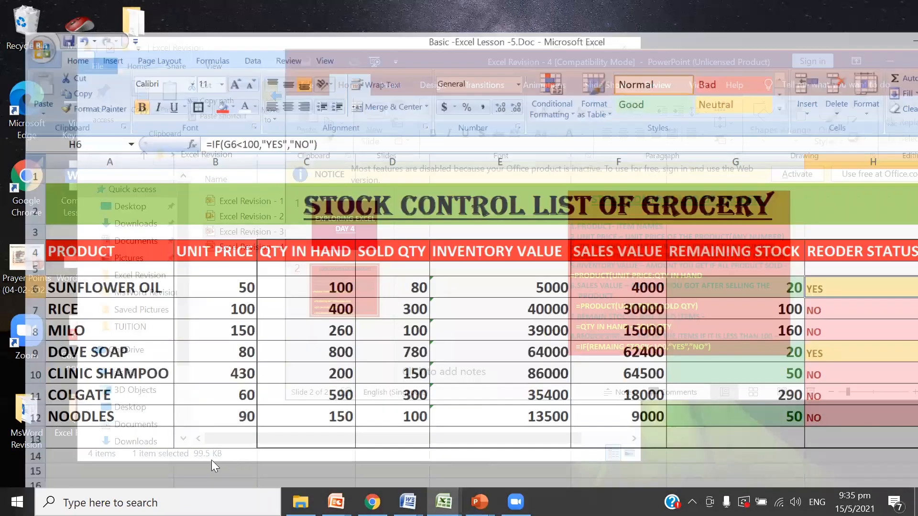
- Open Sheet3 and widen column C to roughly twice its default width
left_click(187, 464)
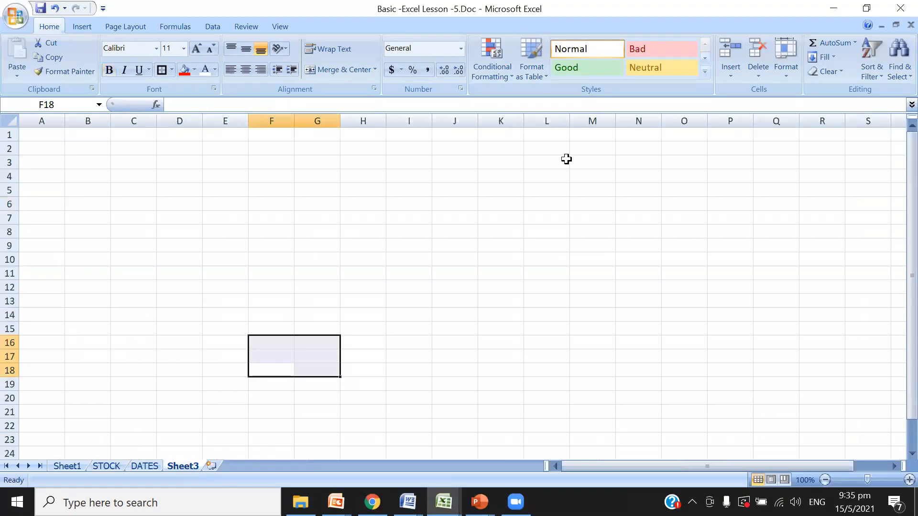
left_click(143, 147)
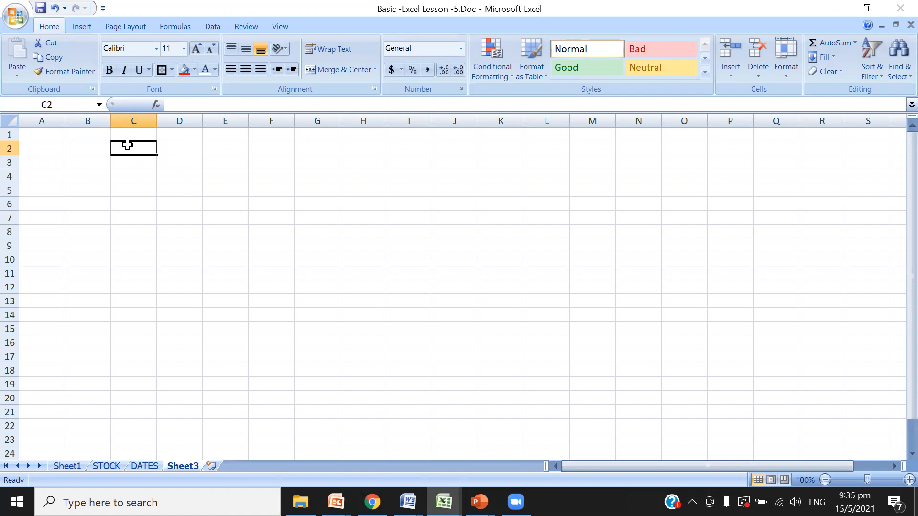
left_click(11, 134)
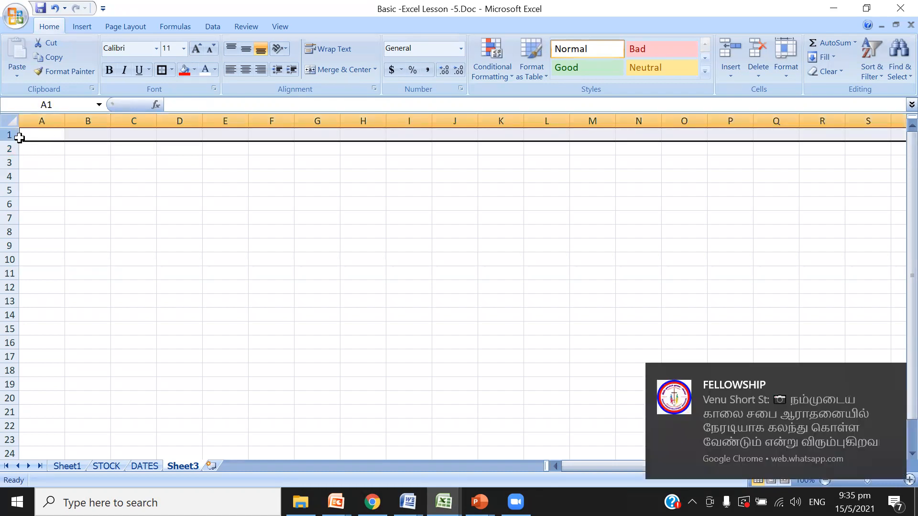
left_click(20, 138)
left_click(11, 136)
left_click_drag(21, 142, 17, 157)
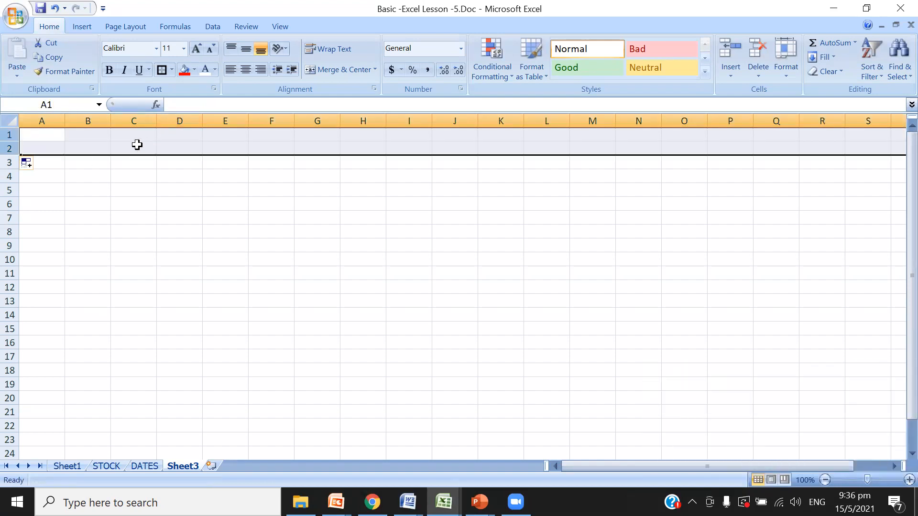
left_click(144, 119)
left_click_drag(157, 120, 213, 133)
- Enter the heading DATES in cell C1 at font size 18
left_click(161, 133)
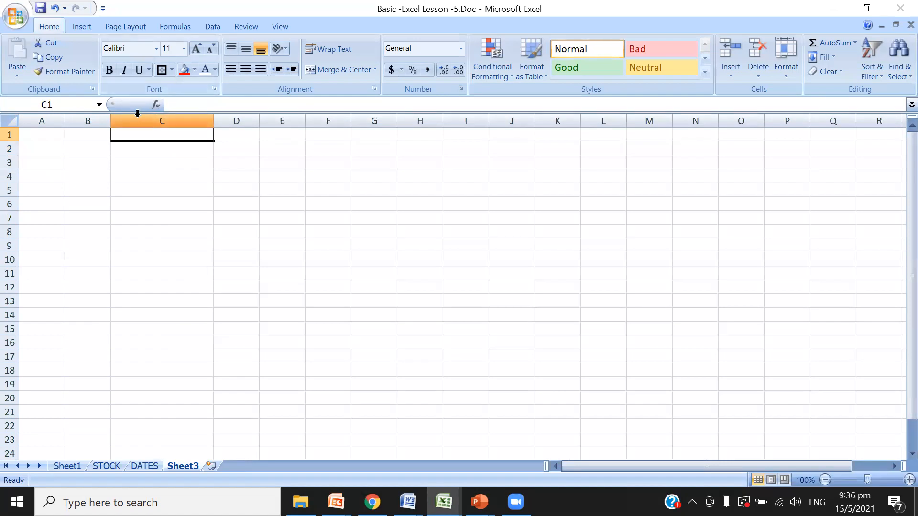
left_click(184, 48)
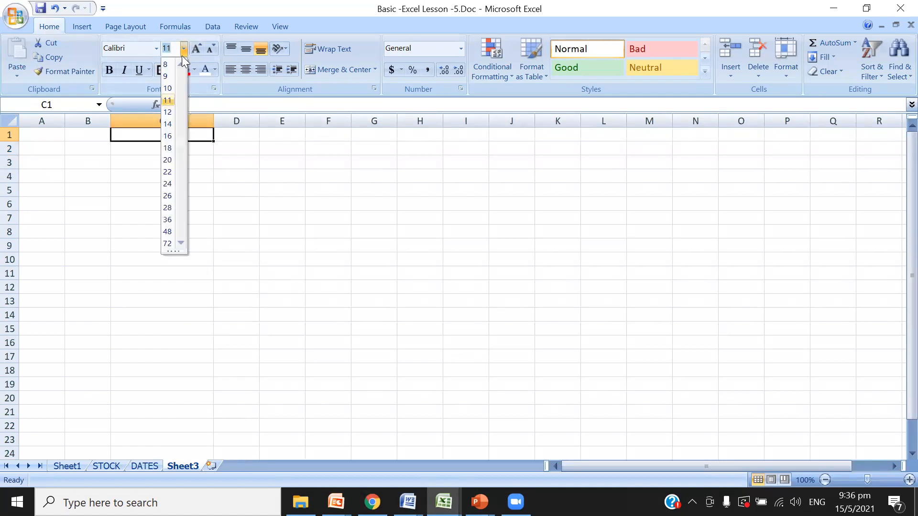
left_click(168, 147)
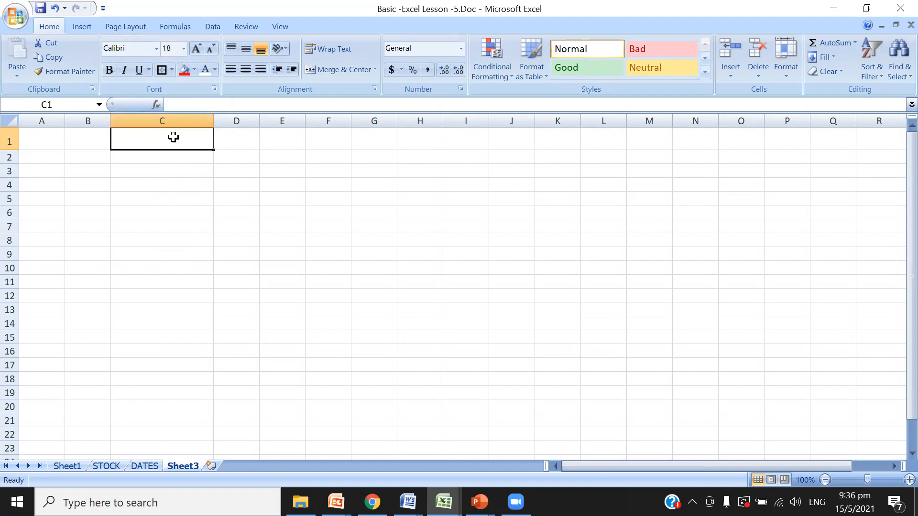
type("DA")
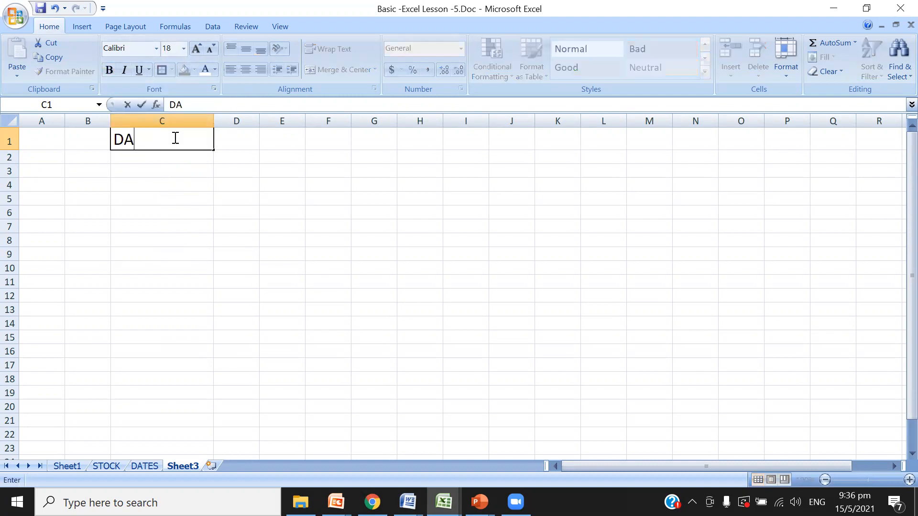
type("TES")
- Try to make the DATES heading bold and underlined
left_click(110, 70)
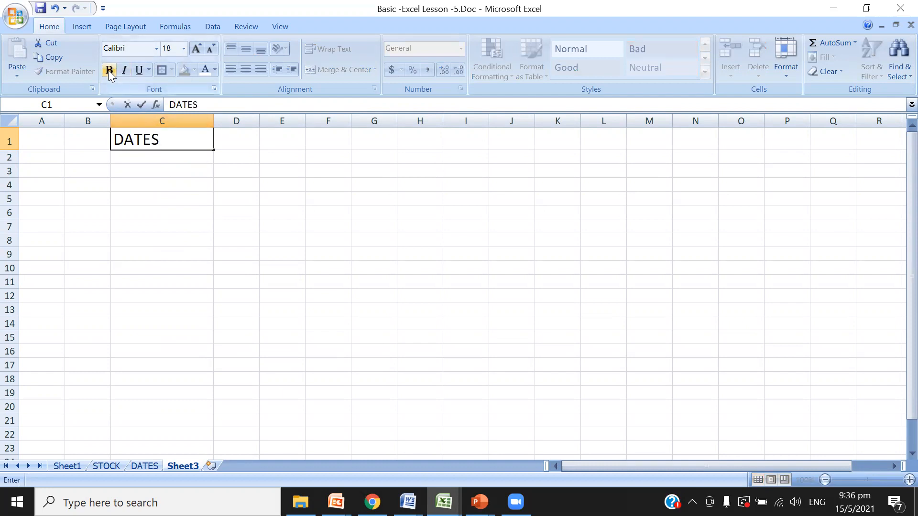
left_click(139, 70)
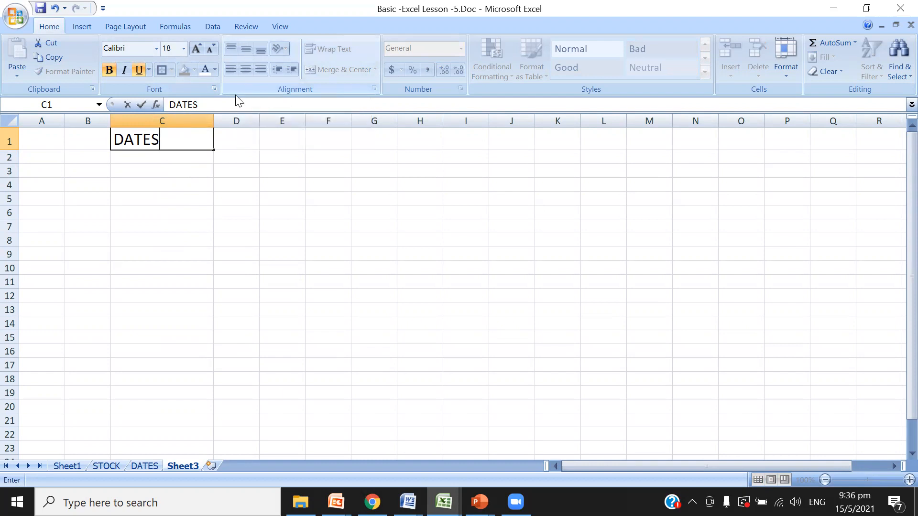
left_click(148, 171)
- Center the DATES heading horizontally and vertically within cell C1
left_click(141, 140)
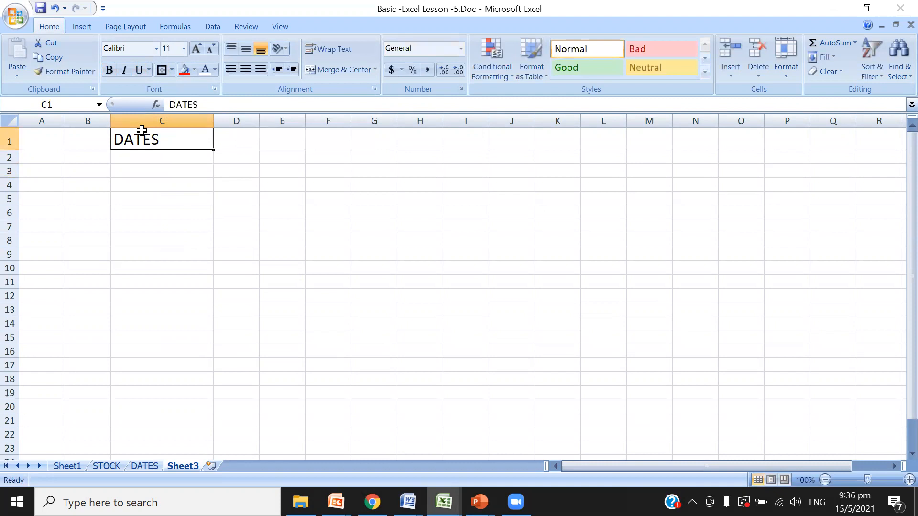
left_click(245, 71)
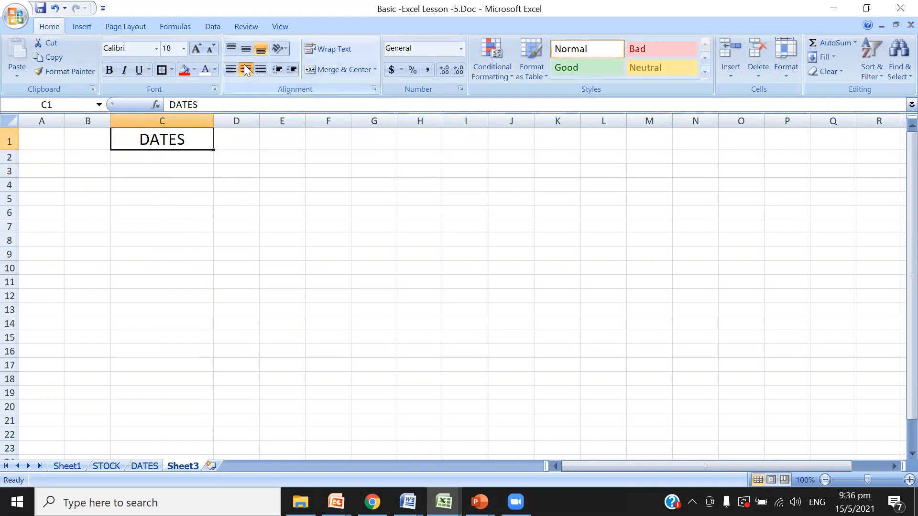
left_click(245, 49)
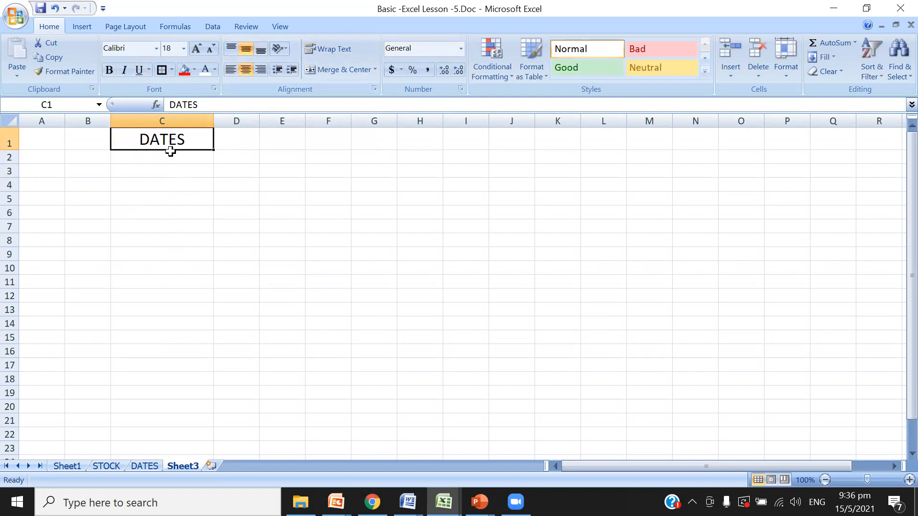
- Apply the Short Date number format to cells C4 through C10
left_click(129, 184)
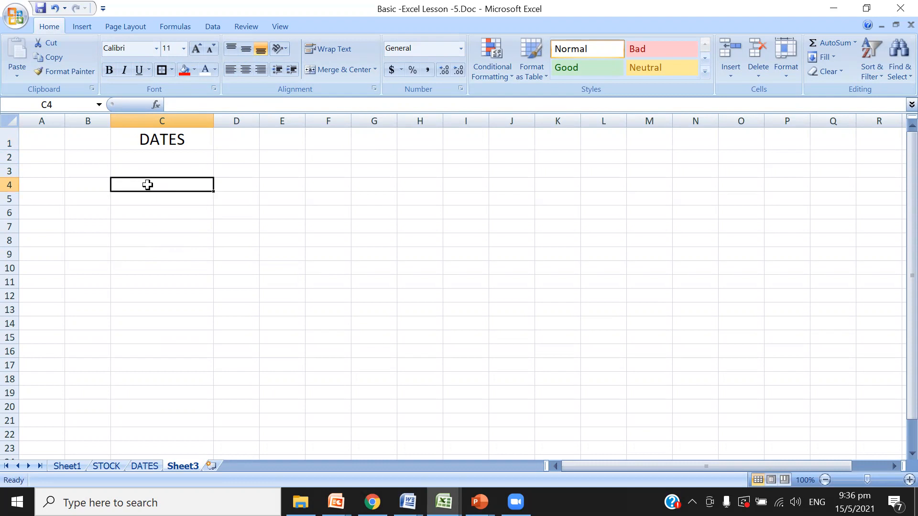
left_click_drag(147, 183, 147, 268)
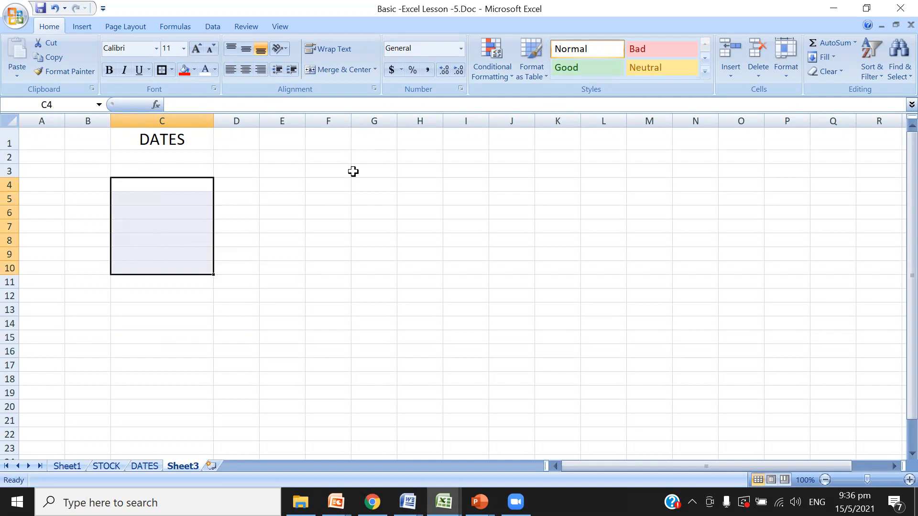
left_click(460, 48)
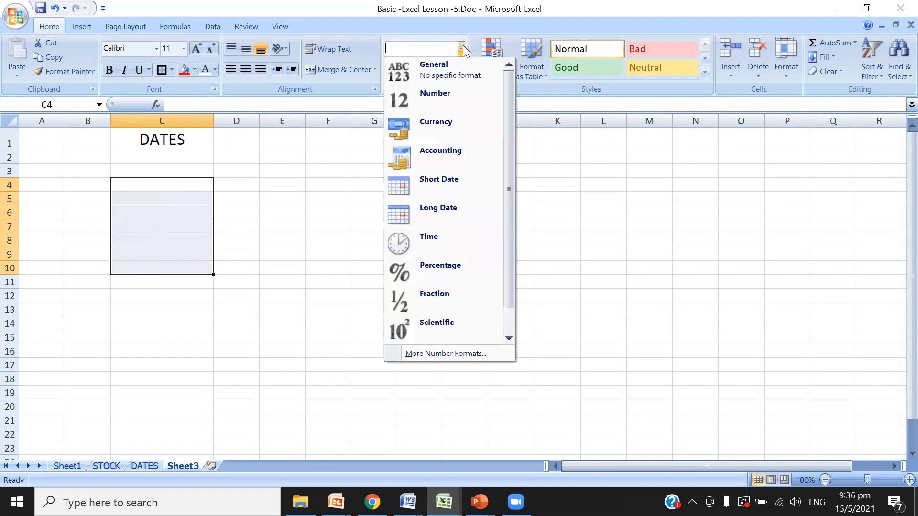
left_click(452, 179)
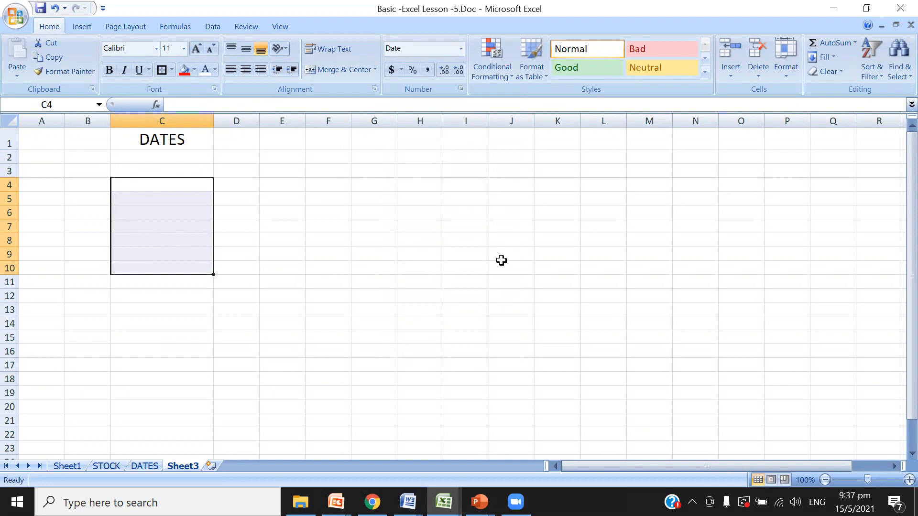
- Enter the date 16/8/1999 in cell C4 and 14/5/2002 in cell C5
left_click(181, 185)
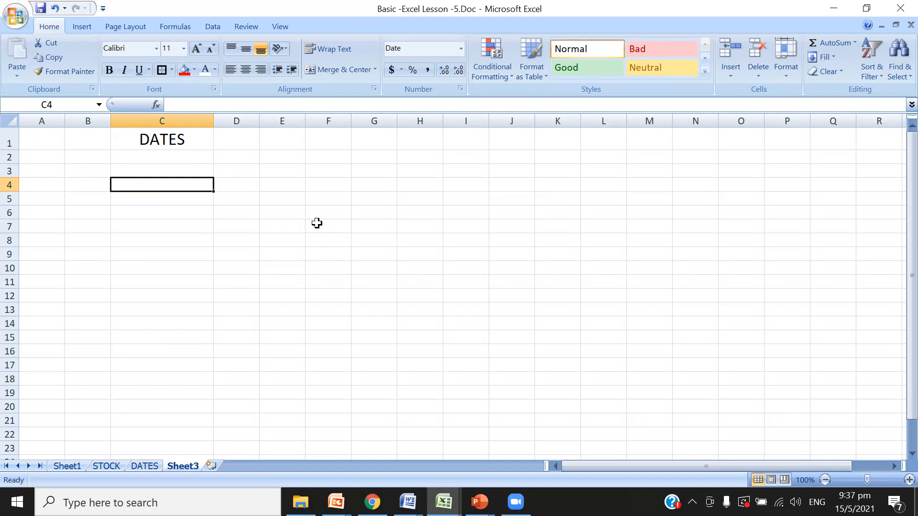
type("16")
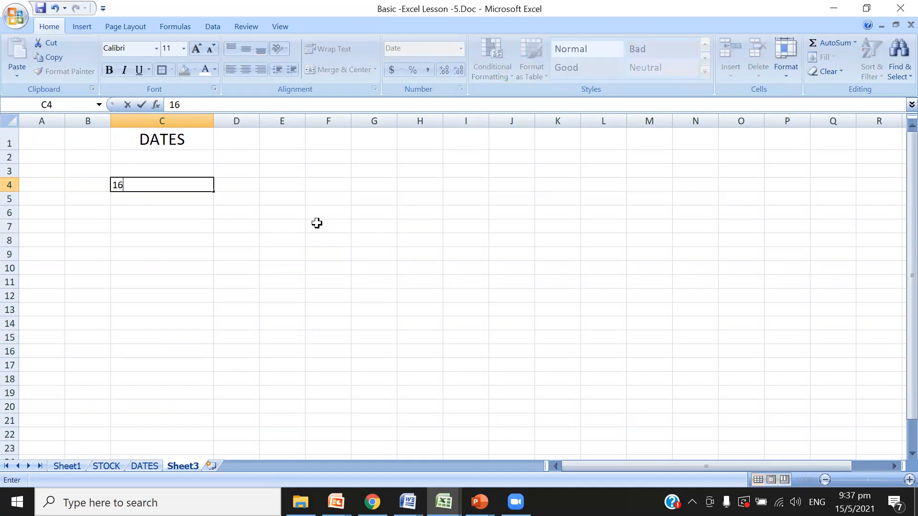
type("/8/1999")
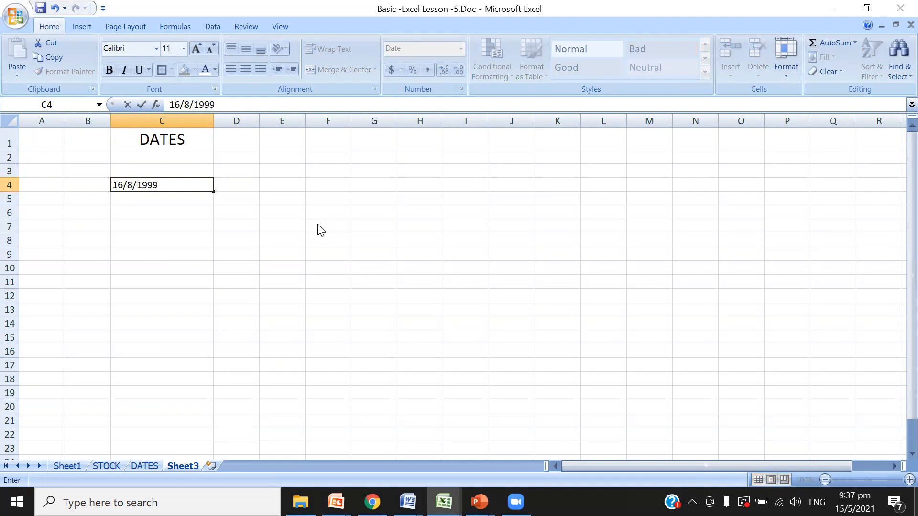
key("Return")
type("14")
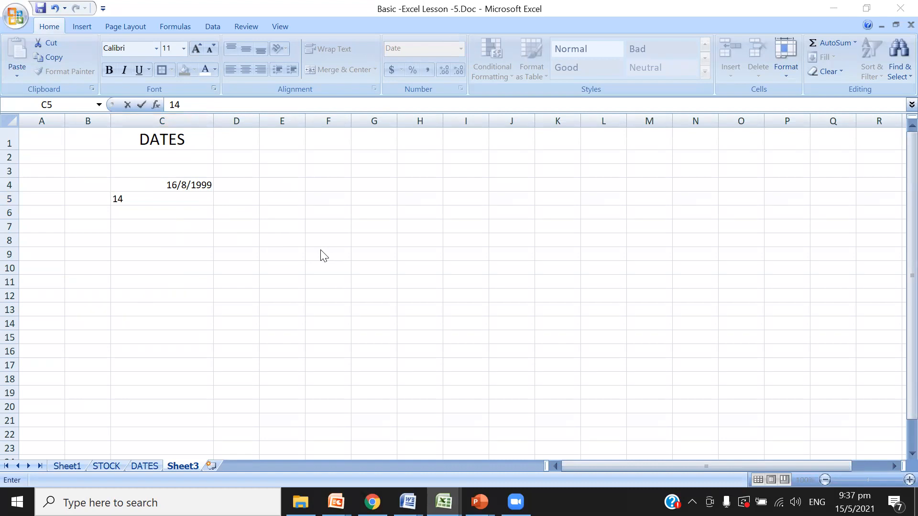
left_click(129, 197)
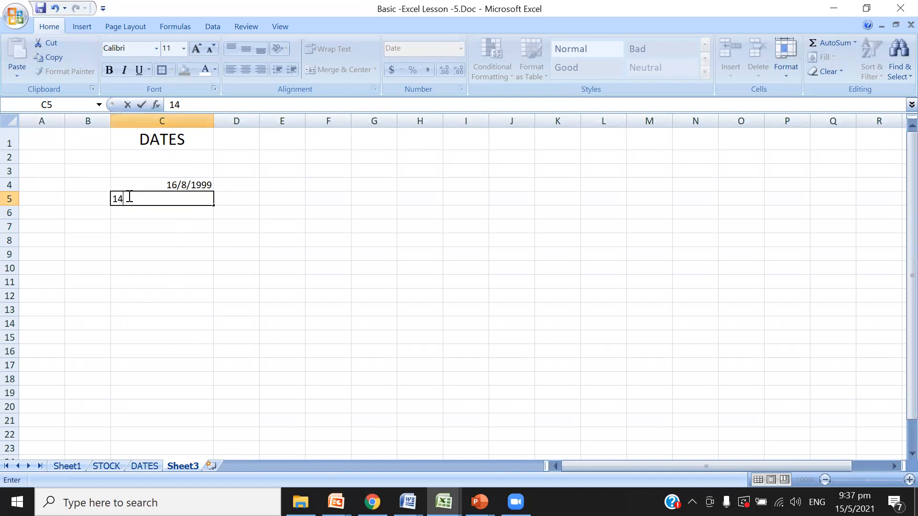
type("/")
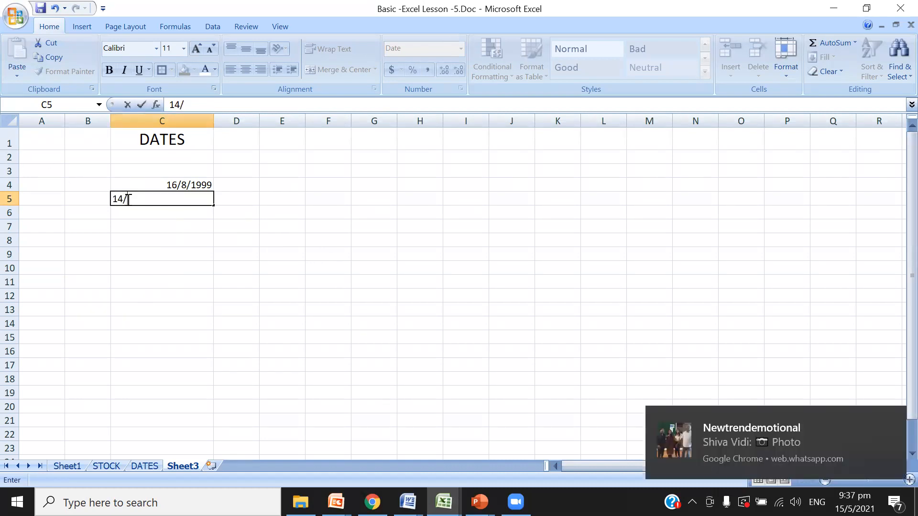
type("5/2002")
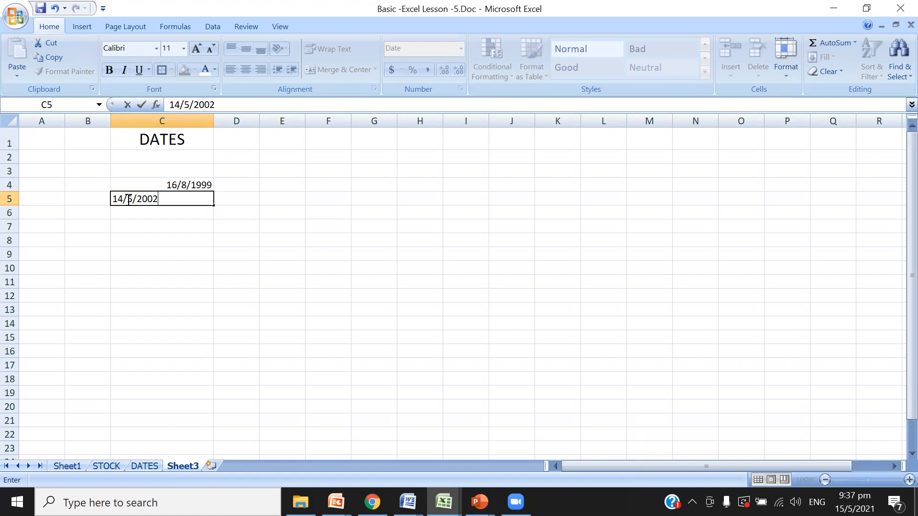
key("Return")
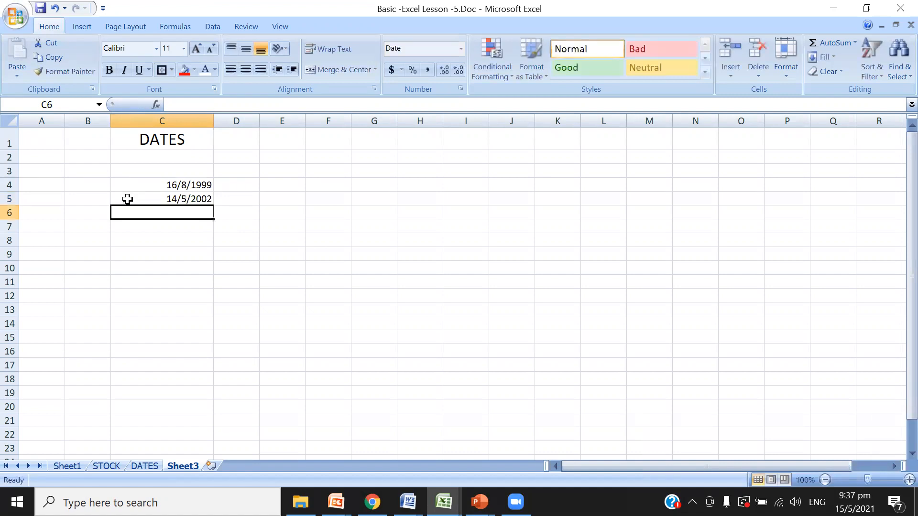
- Enter the date 17/6/1969 in cell C7 and 18/4/1986 in cell C8, leaving C6 empty
key("Return")
type("17/6")
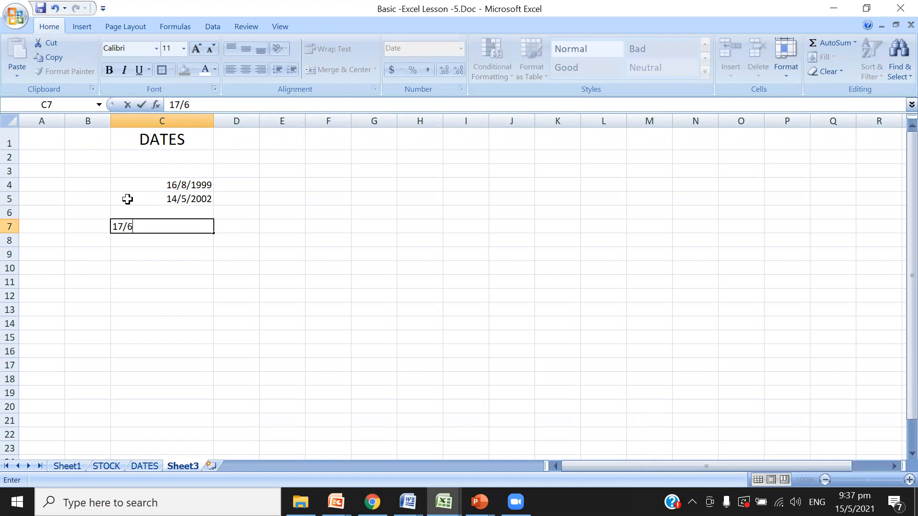
type("/1969")
key("Return")
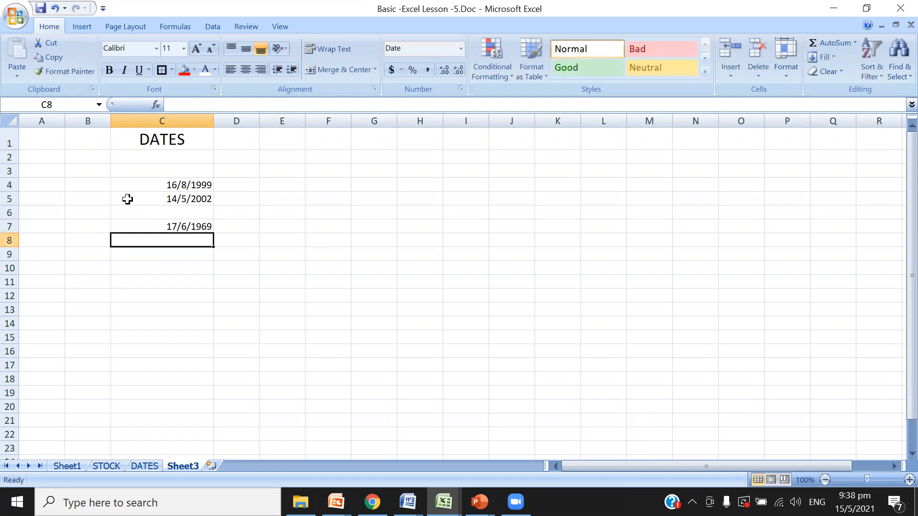
type("1")
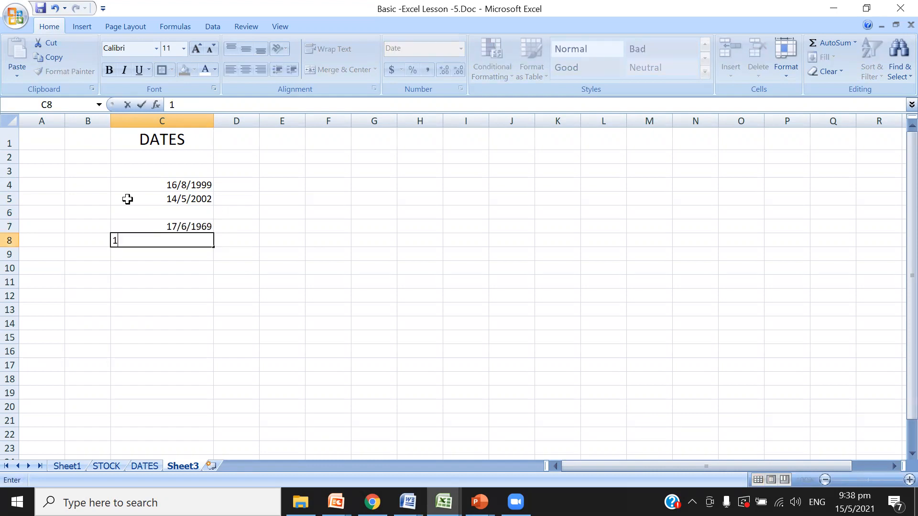
type("8/4/1986")
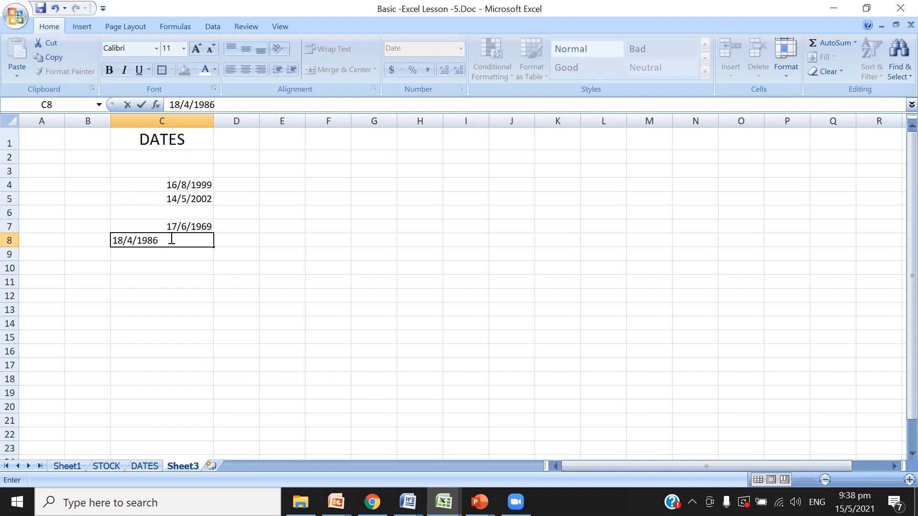
key("Return")
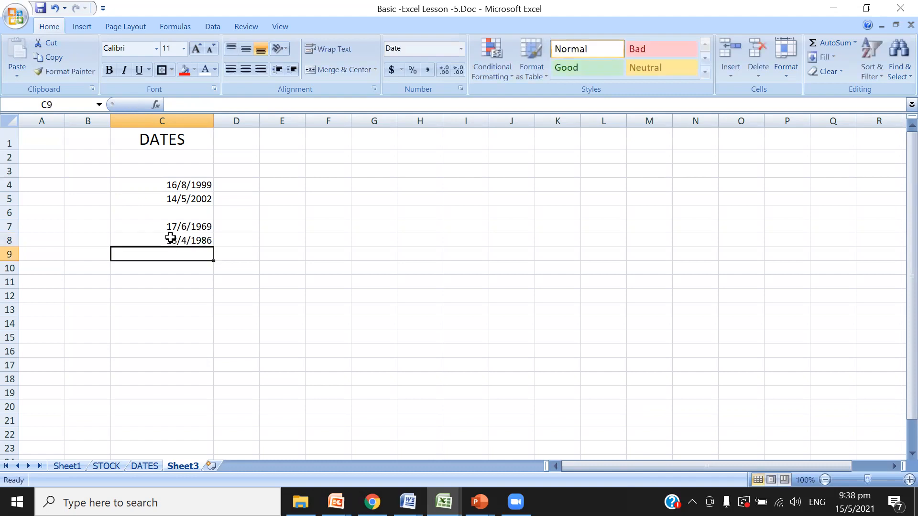
- Fill the empty cell C6 in the DATES column with the date 19/10/1978
left_click(182, 211)
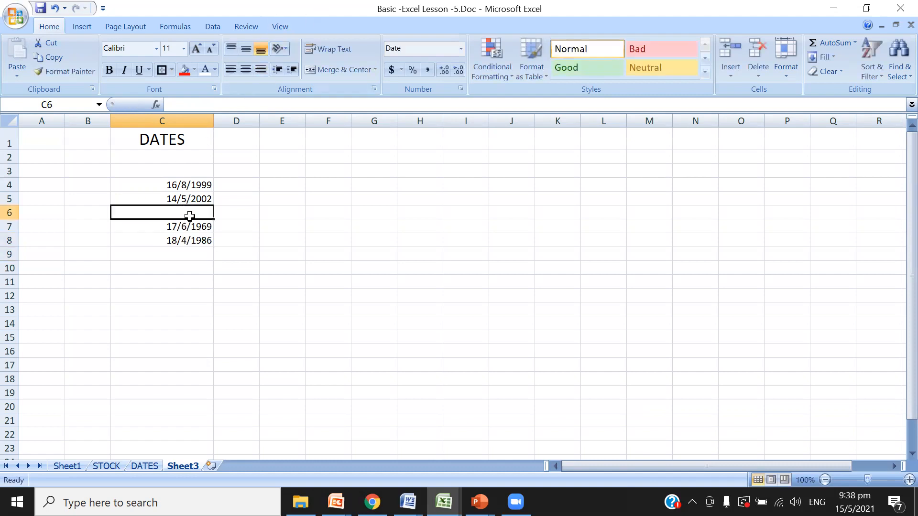
type("19/")
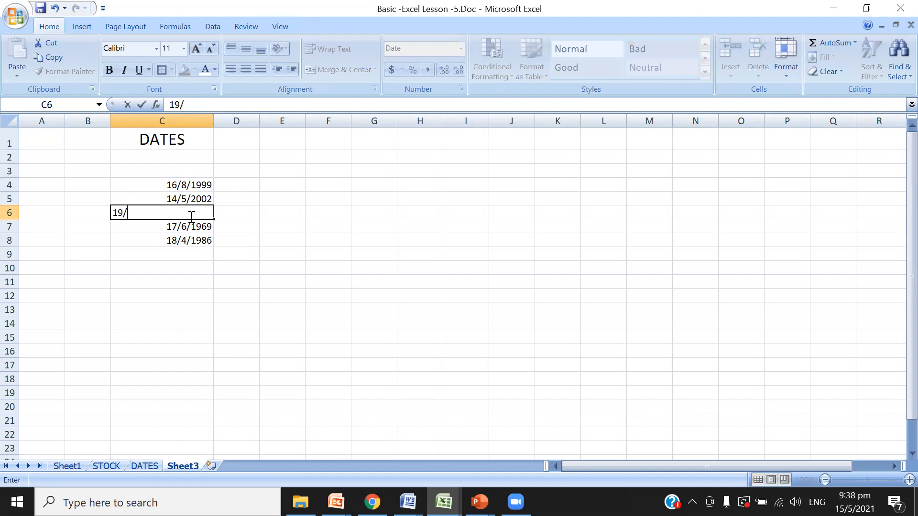
type("10/1978")
key("Return")
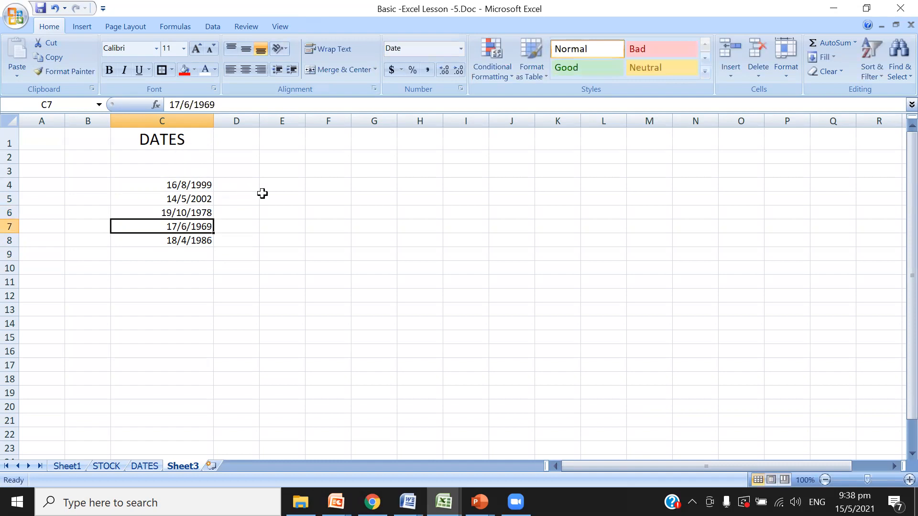
- Widen column E and enter the heading AGE in cell E1
left_click(274, 118)
left_click_drag(305, 124, 339, 129)
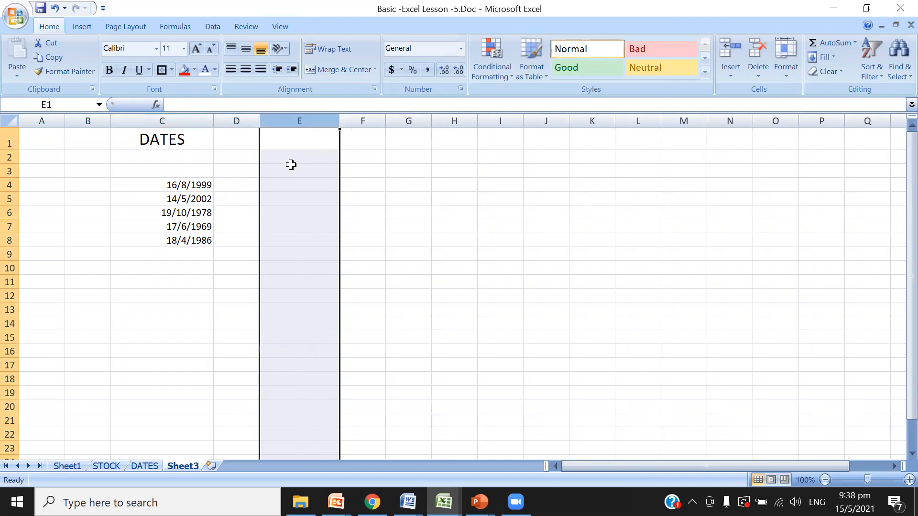
left_click(298, 140)
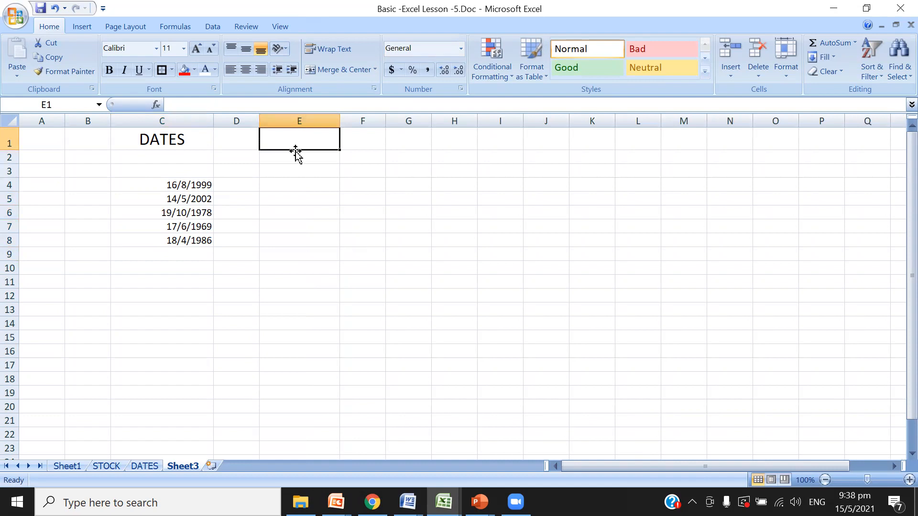
type("AGE")
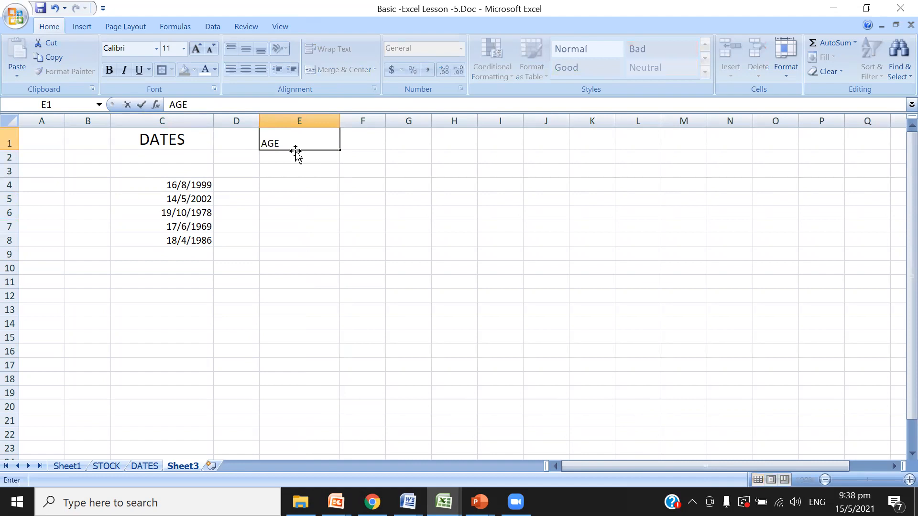
- Format the AGE heading text in E1 at font size 24, bold and underlined
left_click(268, 139)
double_click(268, 139)
left_click(184, 49)
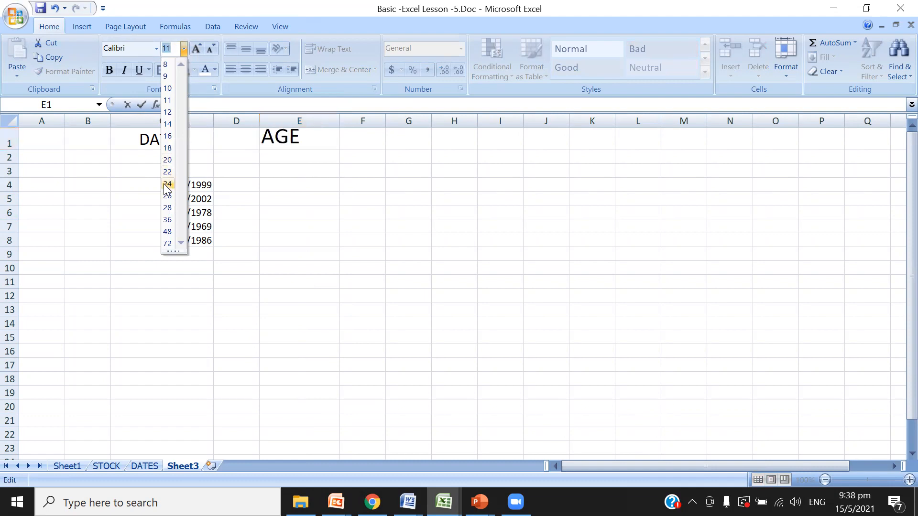
left_click(167, 184)
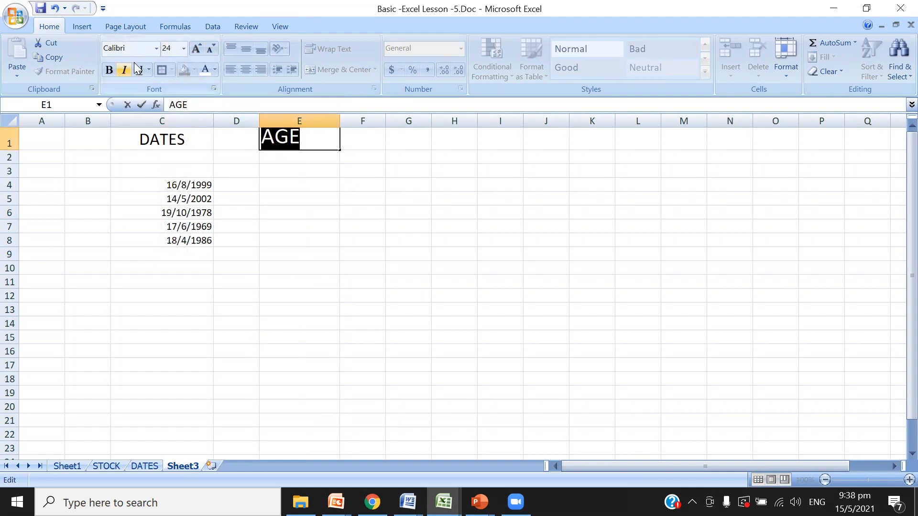
left_click(109, 69)
left_click(138, 70)
left_click_drag(312, 173, 311, 163)
- Center the AGE heading horizontally and vertically within cell E1
left_click(306, 142)
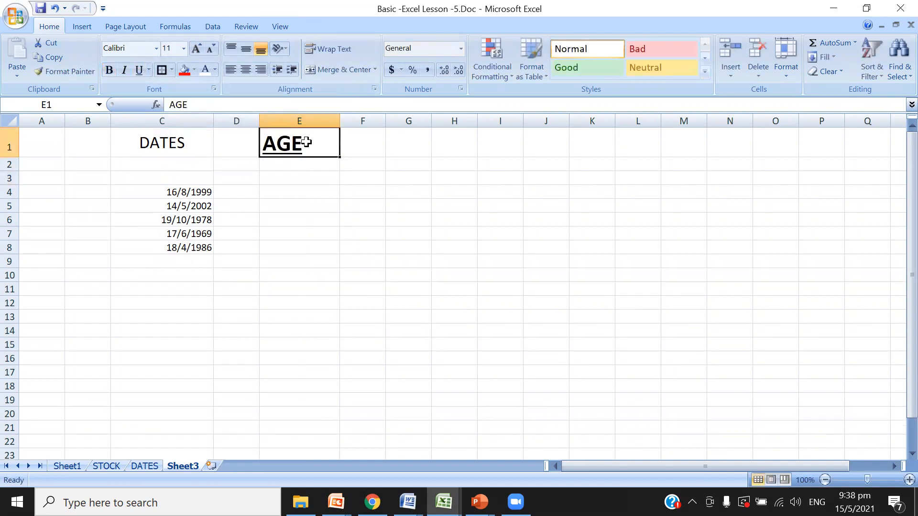
left_click(246, 70)
left_click(245, 49)
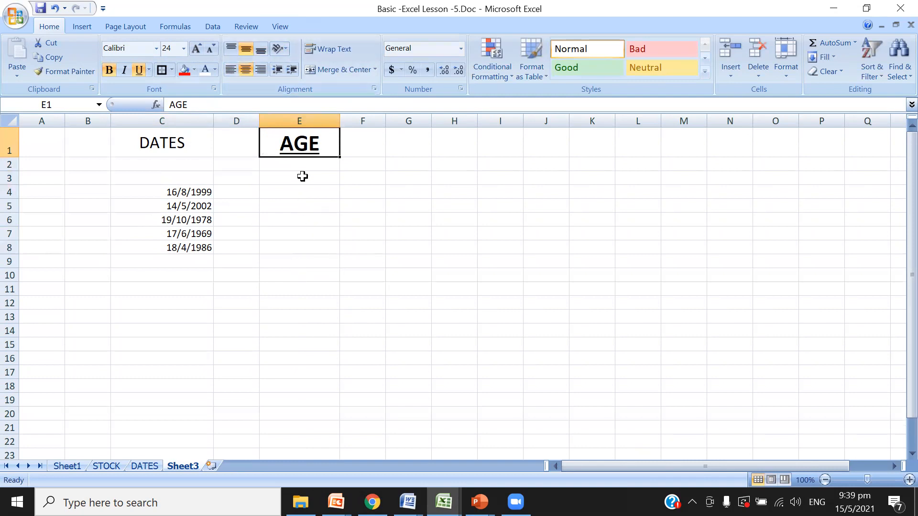
- Underline the DATES heading in cell C1 and make it bold
left_click(170, 140)
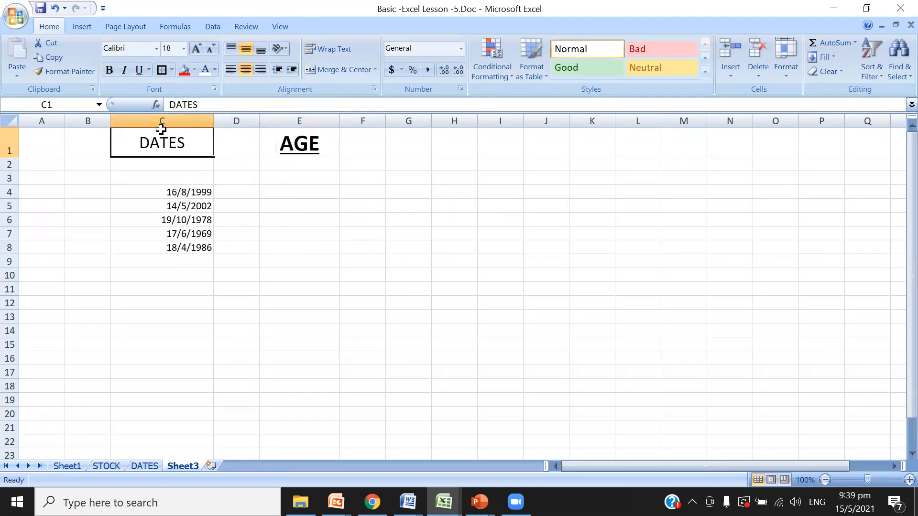
left_click(138, 69)
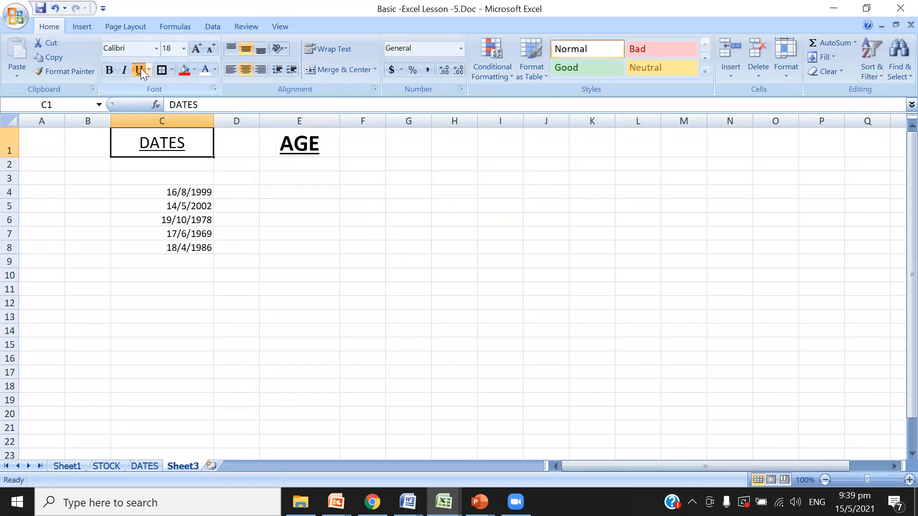
left_click(111, 71)
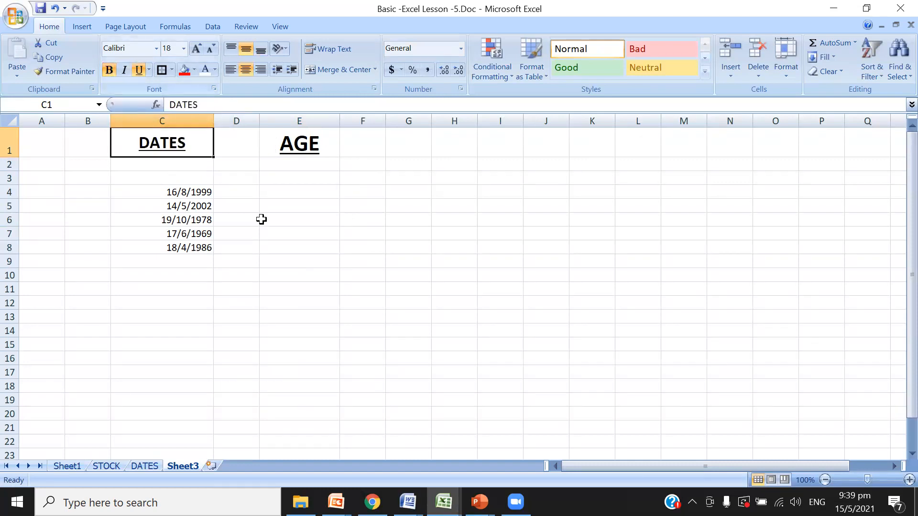
- Widen the AGE column further to make room for a long formula
left_click(276, 190)
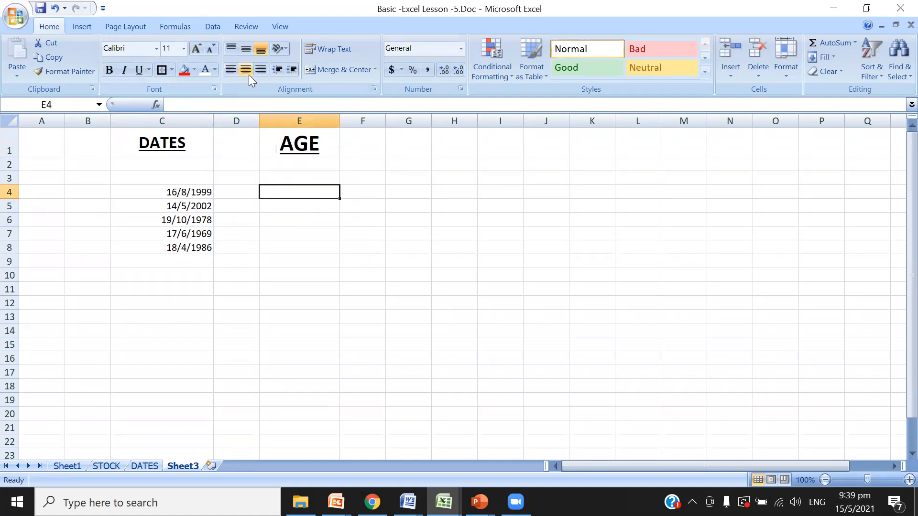
left_click(302, 123)
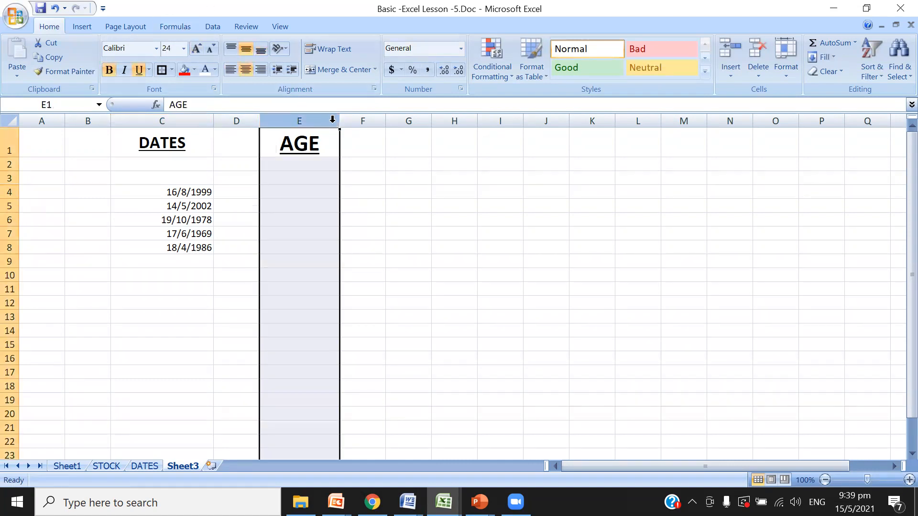
left_click_drag(340, 122, 388, 126)
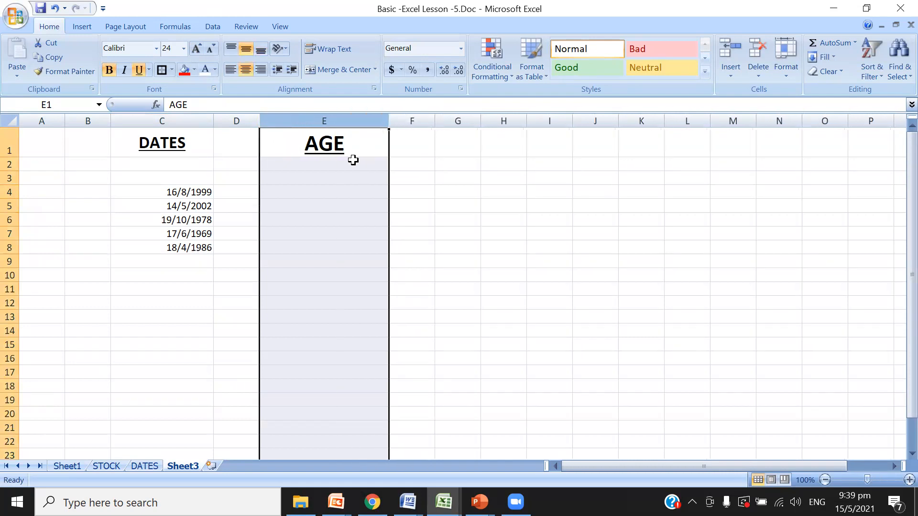
- Enter the formula =DATEDIF(C4,TODAY(),"Y") in cell E4 to calculate the age in years
left_click(288, 195)
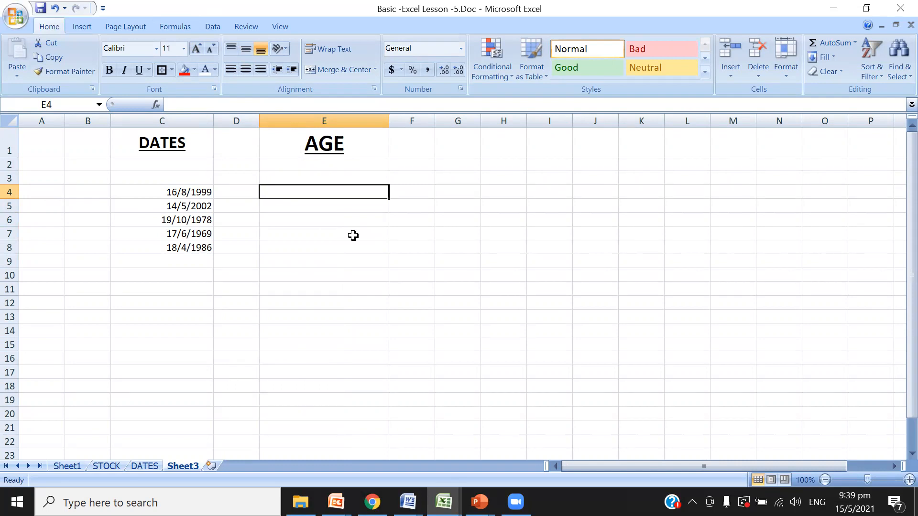
type("=")
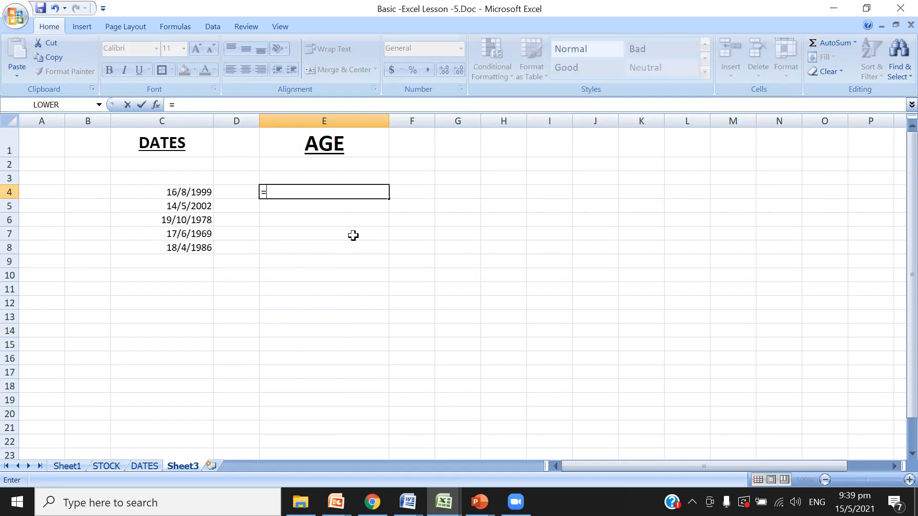
type("DAT")
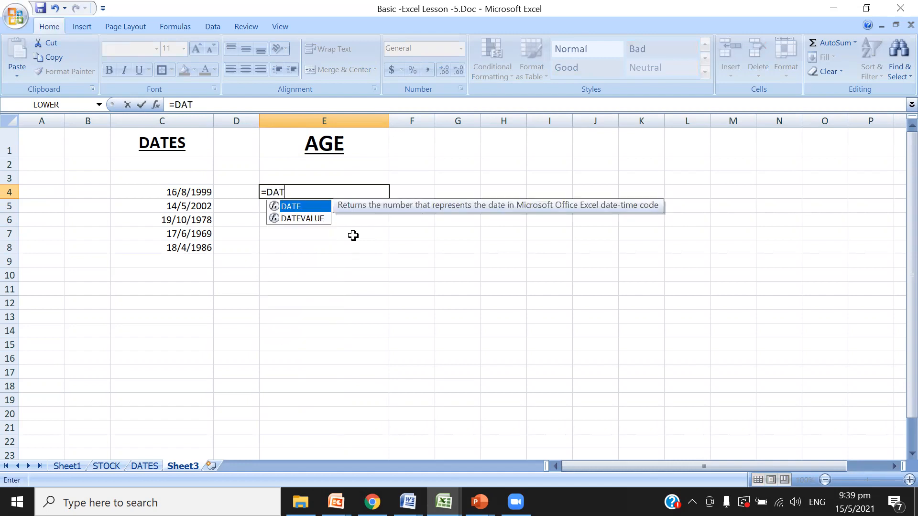
type("EDIF")
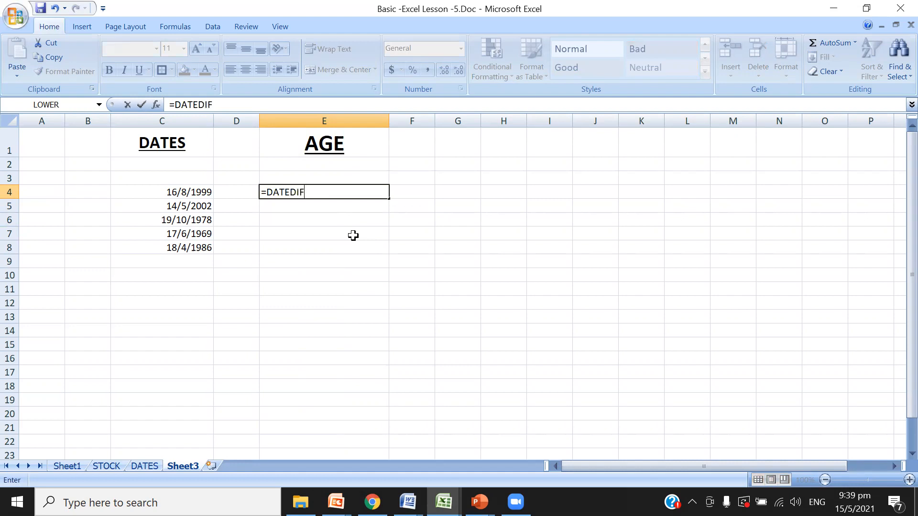
type("(")
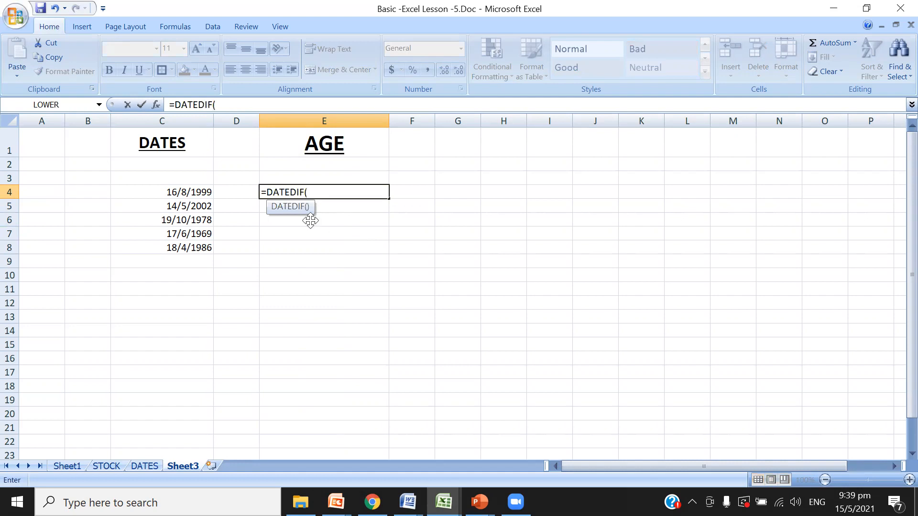
left_click(184, 195)
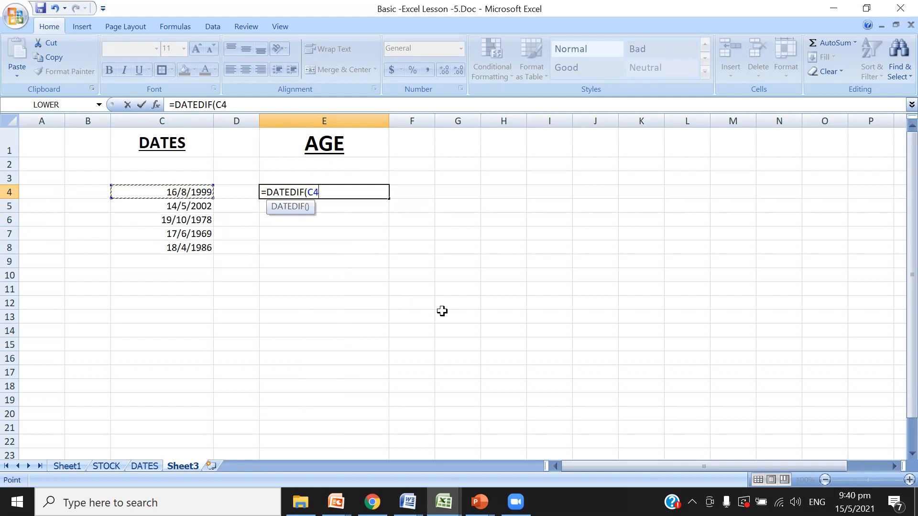
type(",")
type("TODAY")
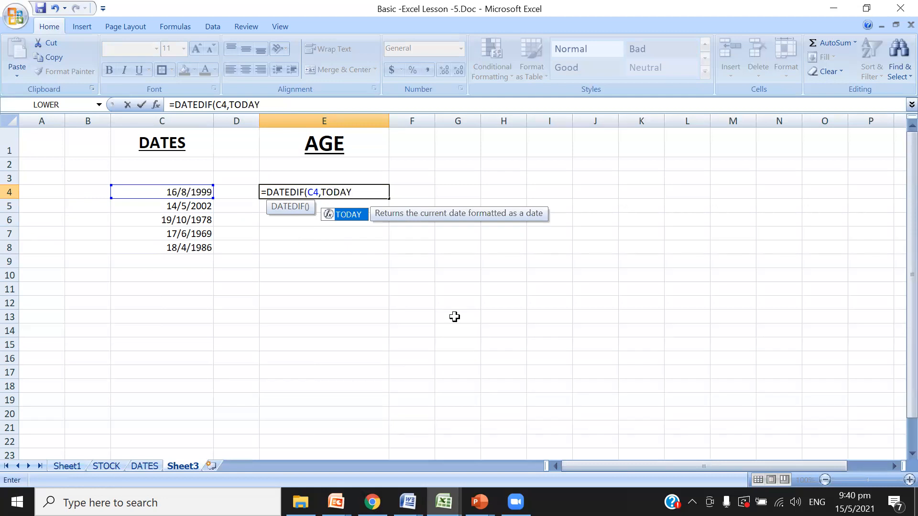
type("()")
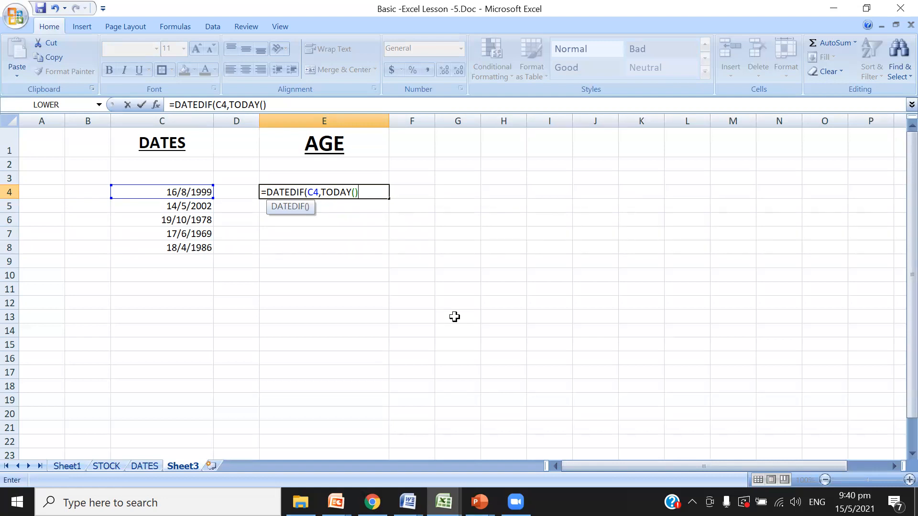
type(",\"Y\")")
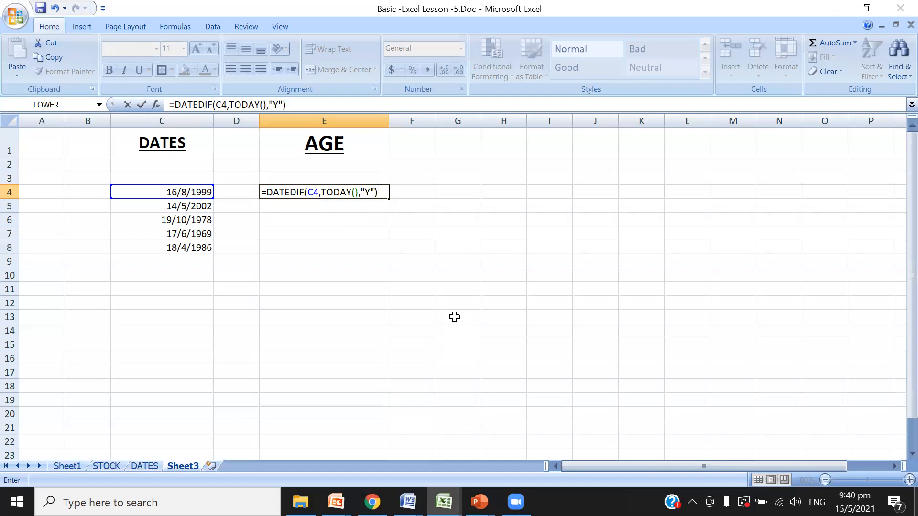
key("Return")
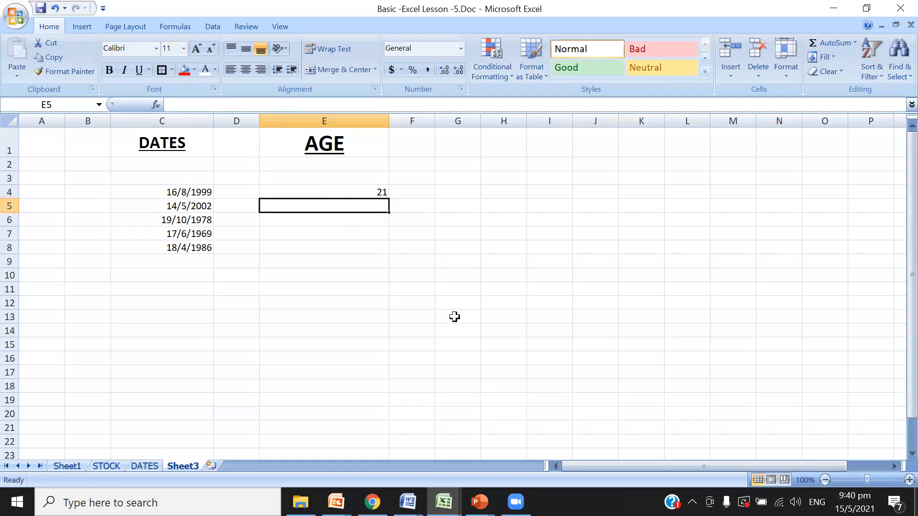
- Fill the age formula from cell E4 down through E8 to cover all the listed dates
left_click(363, 192)
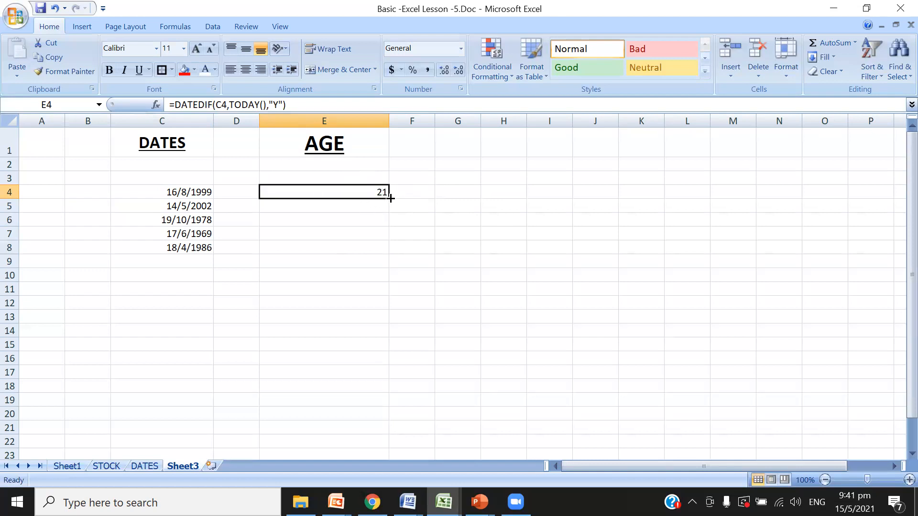
left_click_drag(390, 198, 387, 258)
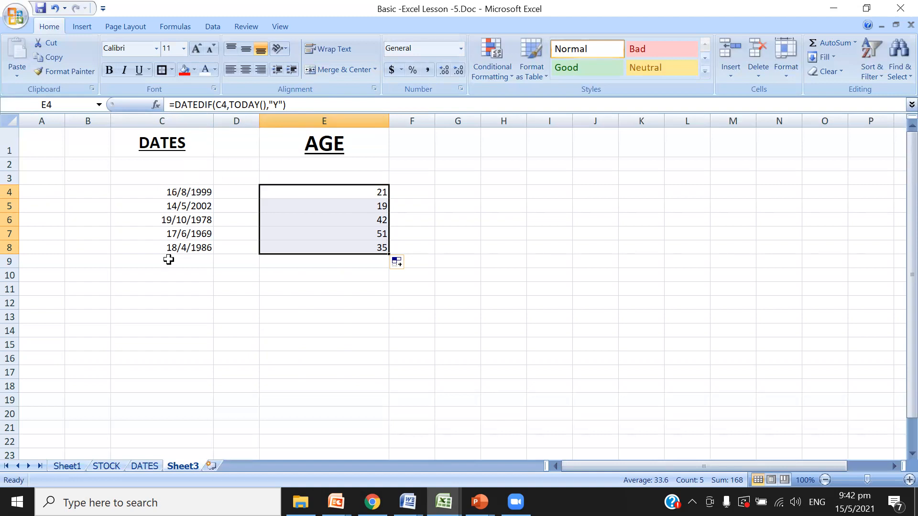
left_click(460, 48)
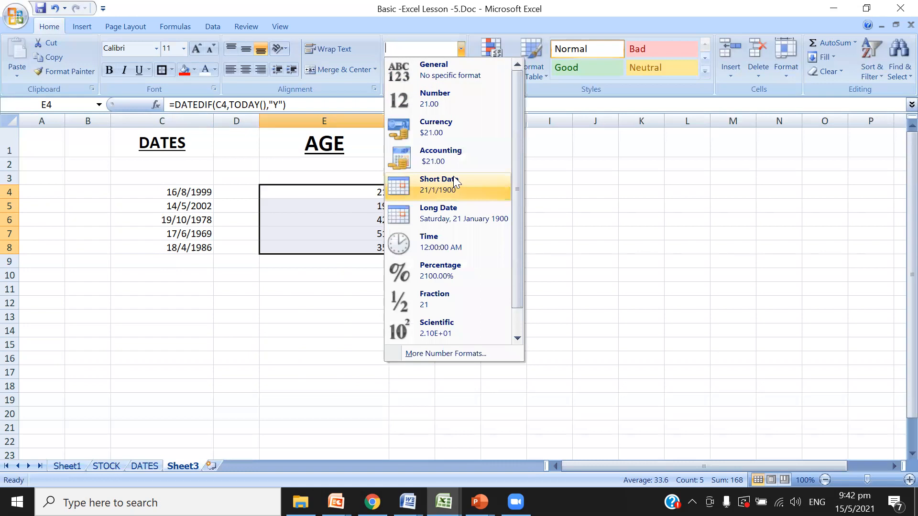
left_click(576, 180)
left_click(529, 232)
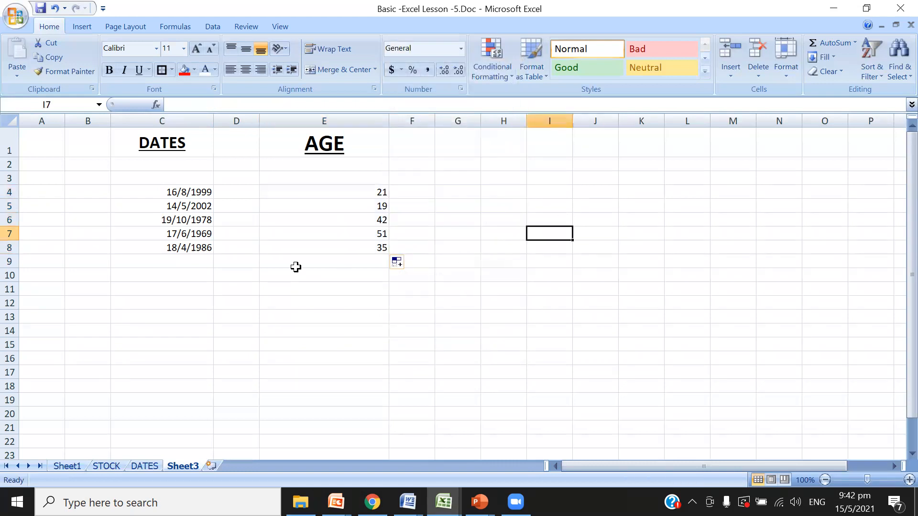
left_click(197, 190)
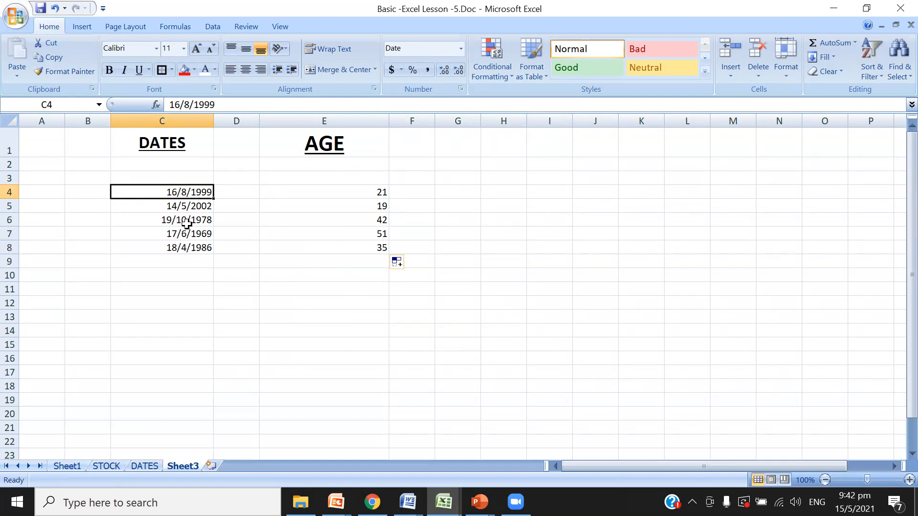
left_click(332, 192)
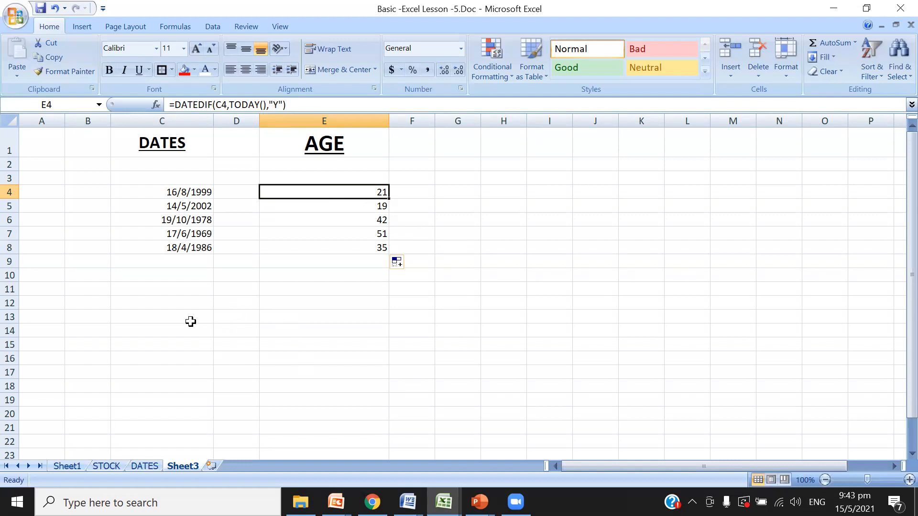
left_click(184, 303)
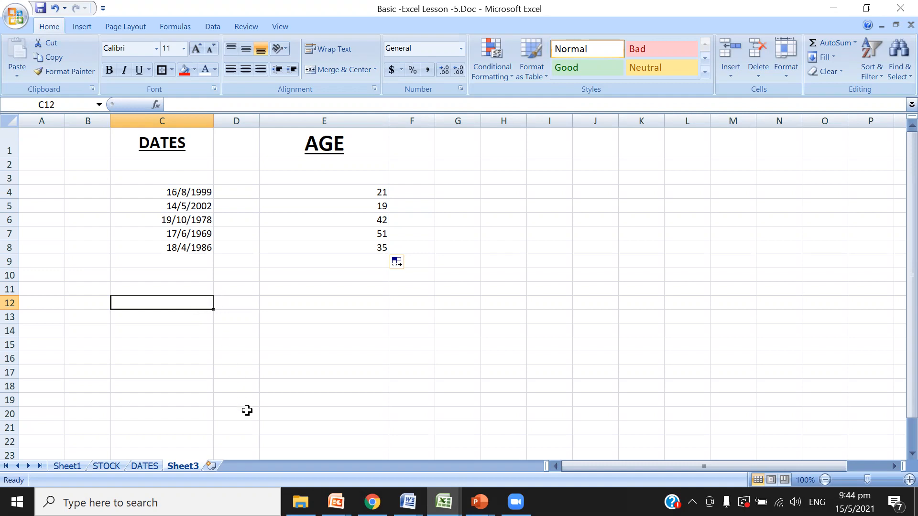
type("16")
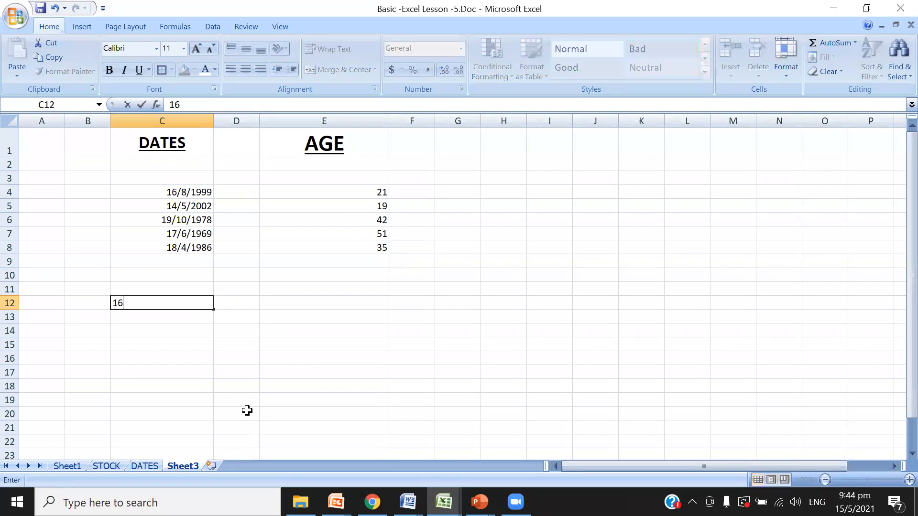
type("/5/2021")
key("BackSpace")
key("BackSpace")
key("BackSpace")
key("BackSpace")
key("BackSpace")
key("BackSpace")
key("BackSpace")
key("BackSpace")
key("BackSpace")
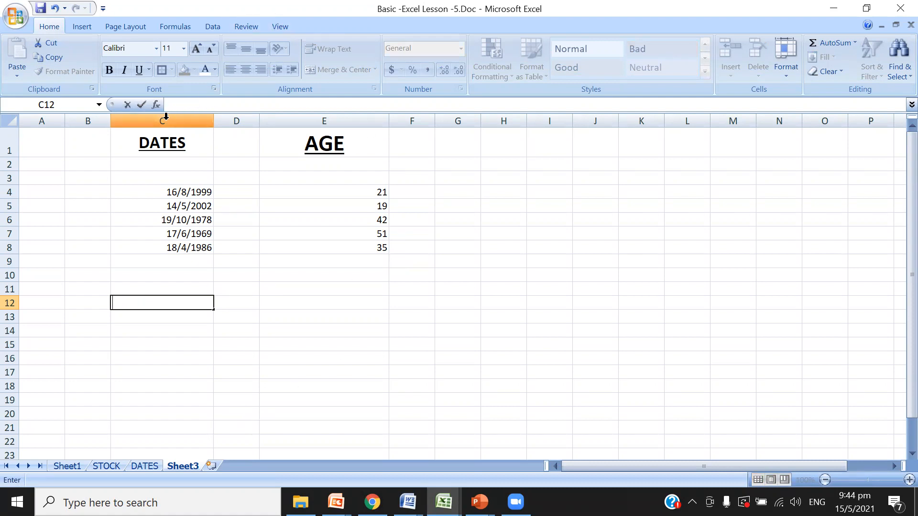
- Format the whole of column C as Short Date
left_click(182, 120)
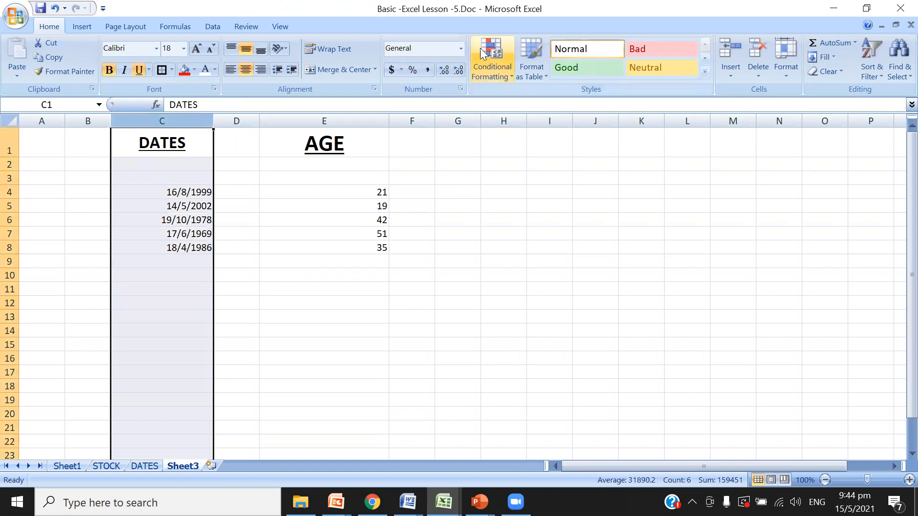
left_click(461, 48)
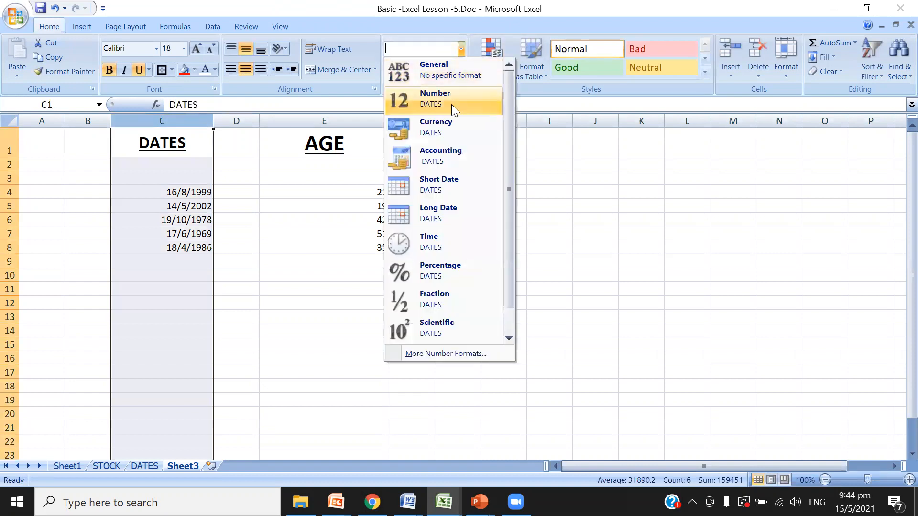
left_click(432, 186)
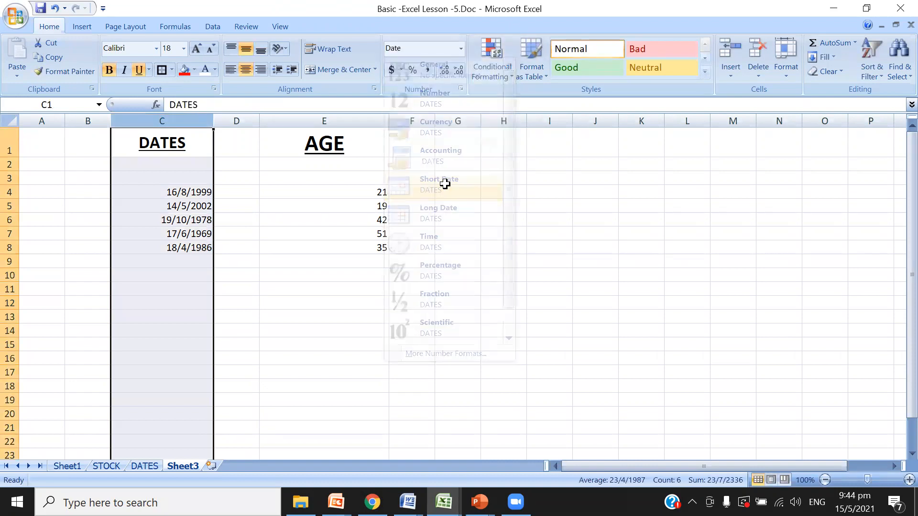
- Enter the dates 16/5/2021 and 18/5/2021 in cells C11 and C12
left_click(158, 293)
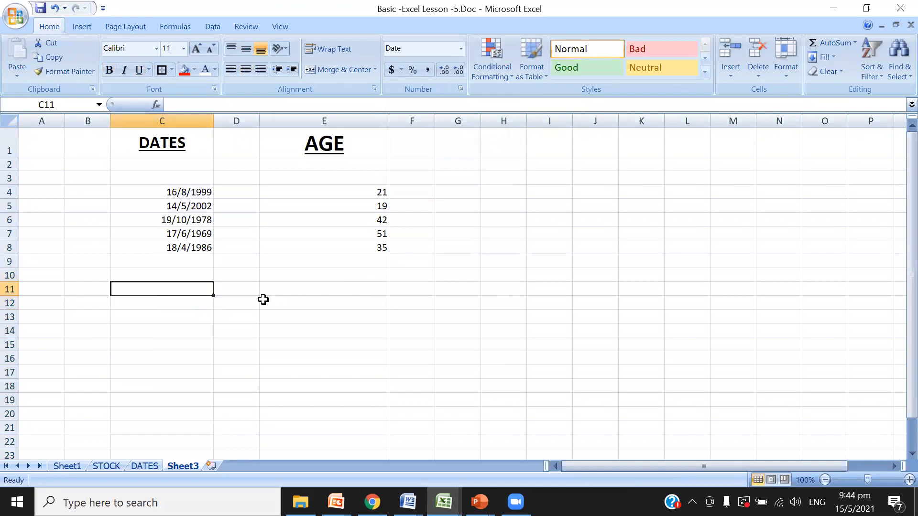
type("16/")
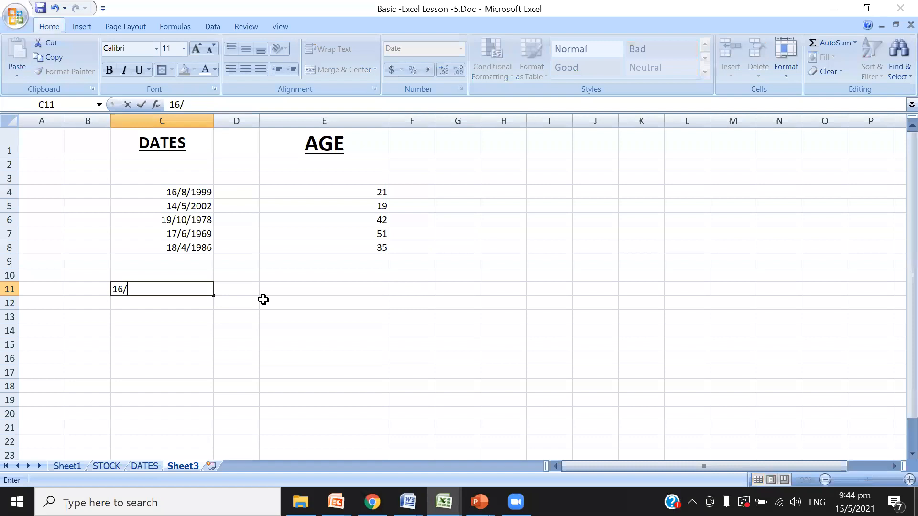
type("5/2021")
key("Return")
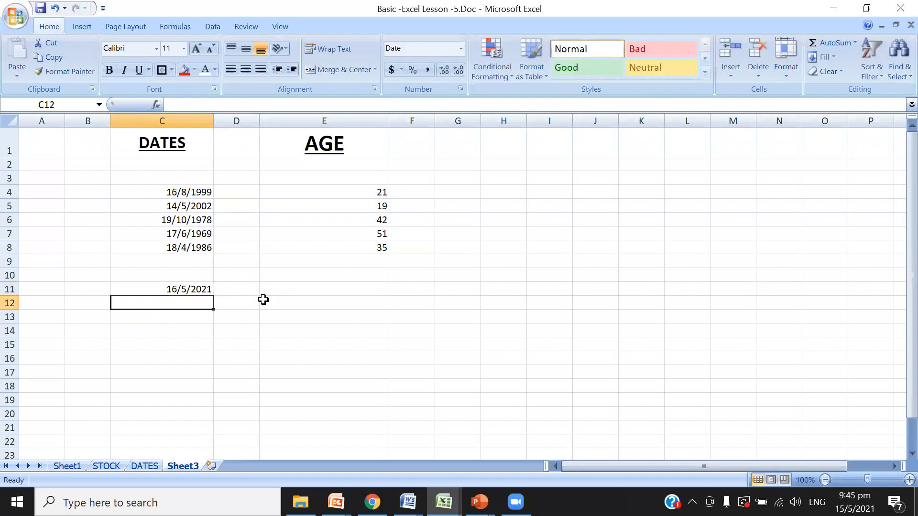
type("1")
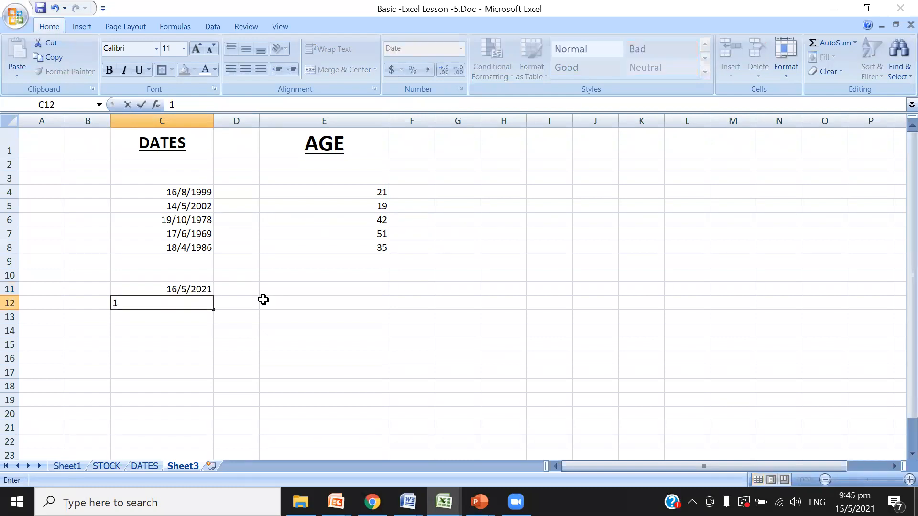
type("8/5/2021")
key("Return")
key("Return")
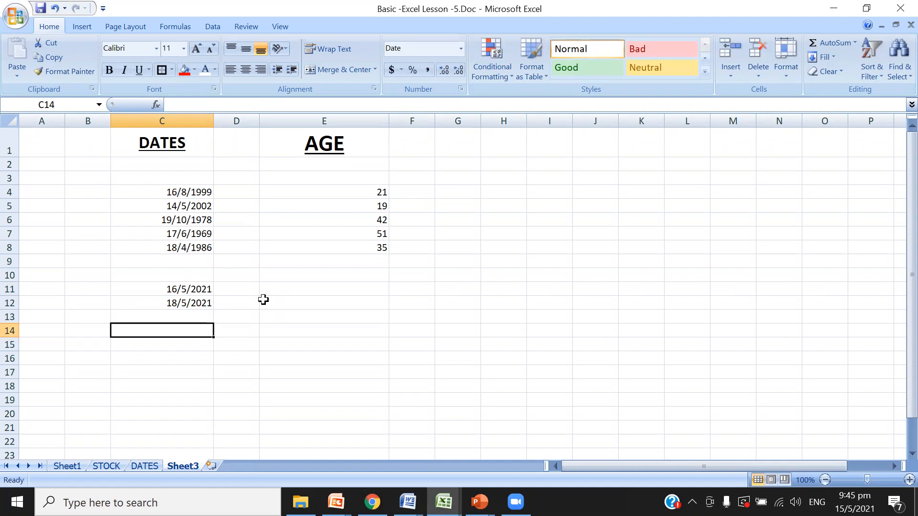
- Continue the list in cells C13 to C15 with the dates 1/9/2021, 16/6/2021 and 8/10/2021
key("Up")
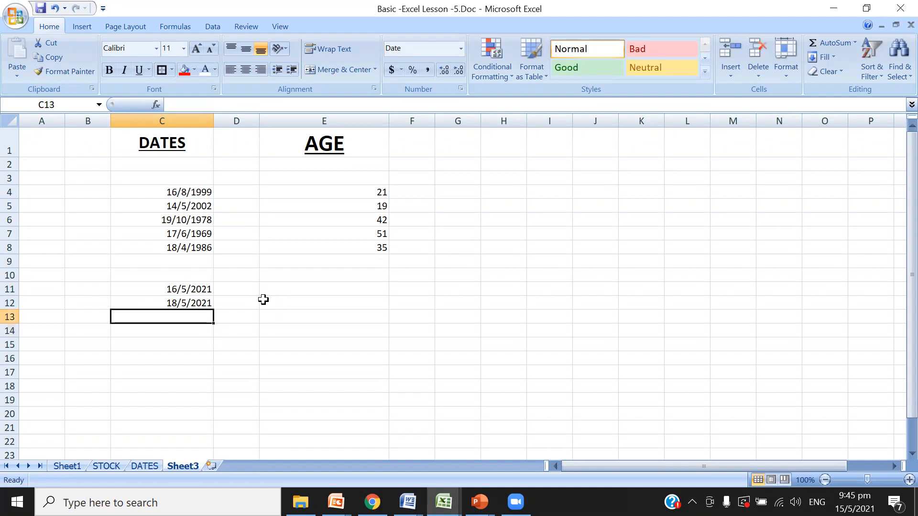
type("1/9")
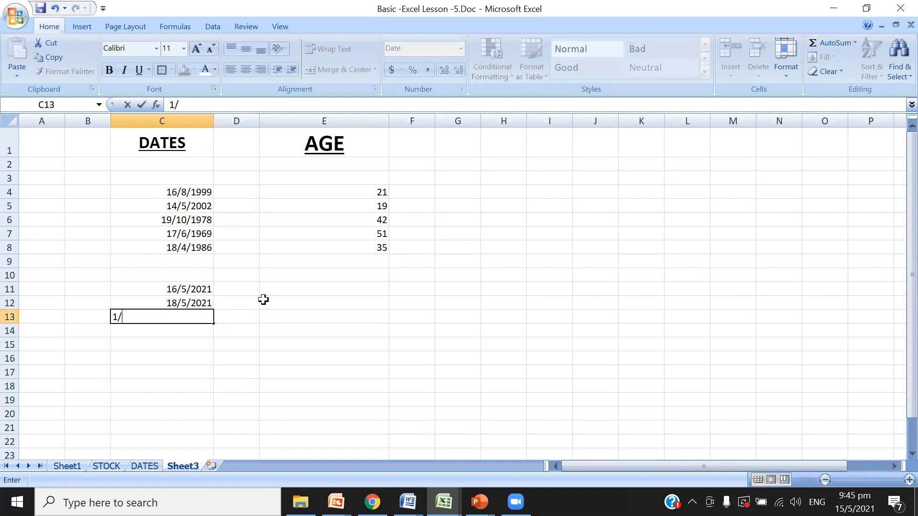
type("2021")
key("Return")
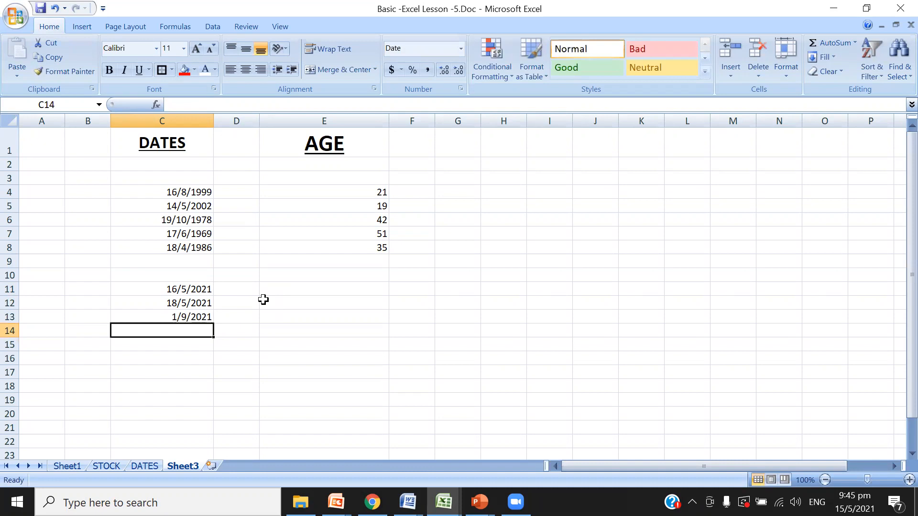
type("16/6/")
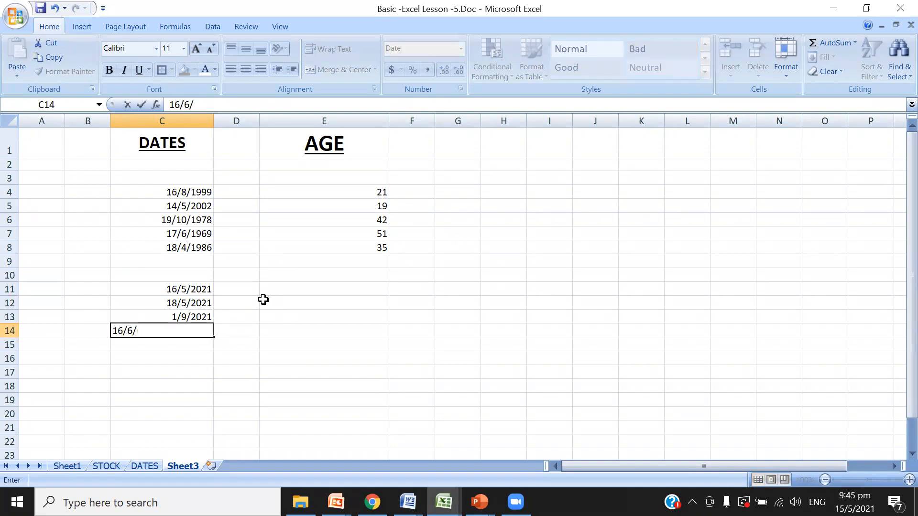
type("2021")
key("Return")
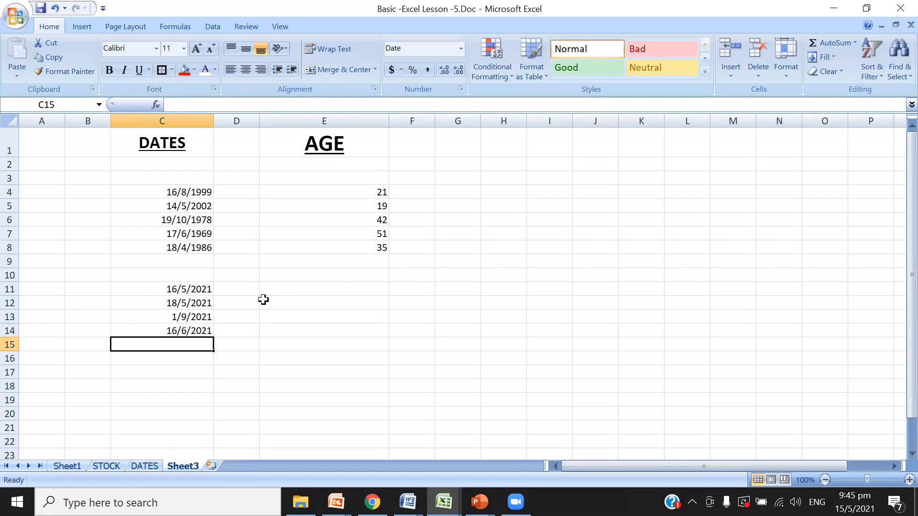
type("8/")
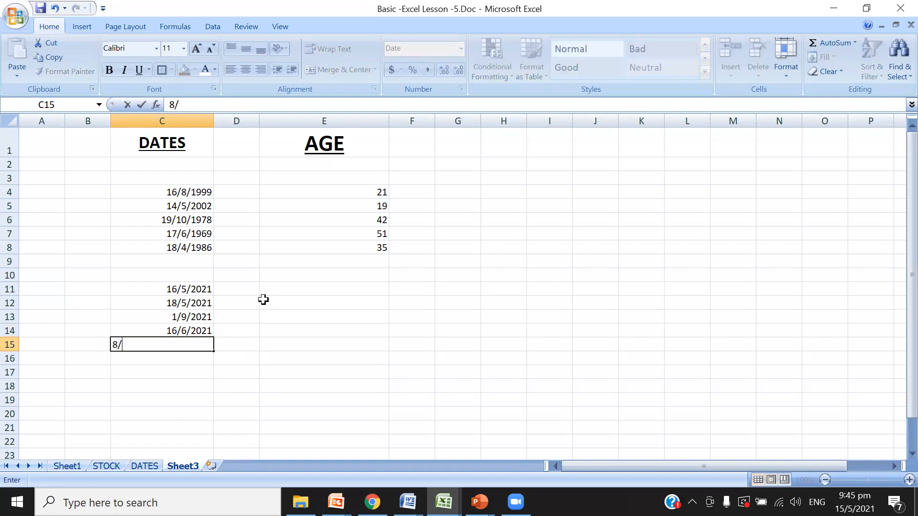
type("10/2021")
key("Return")
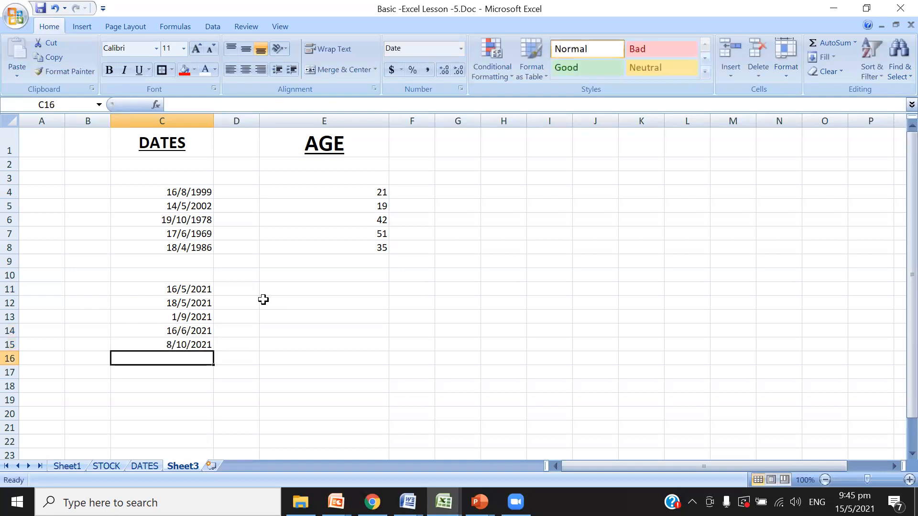
left_click(201, 287)
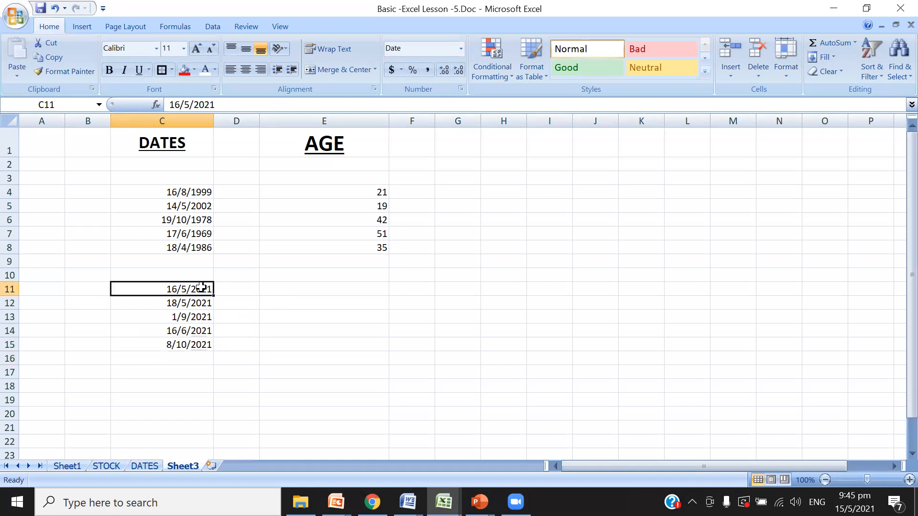
left_click_drag(201, 288, 196, 350)
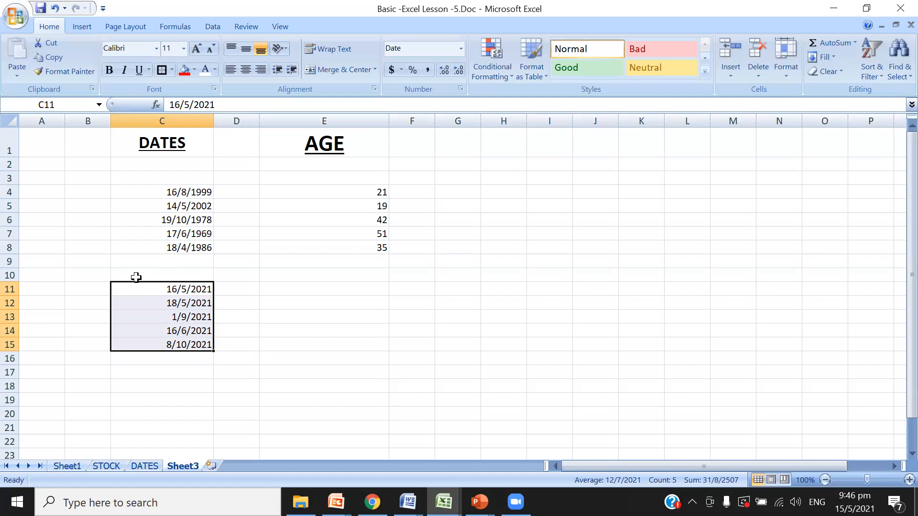
- Set the font size of cell C10 to 22 and widen column C to make room for a heading
left_click(119, 272)
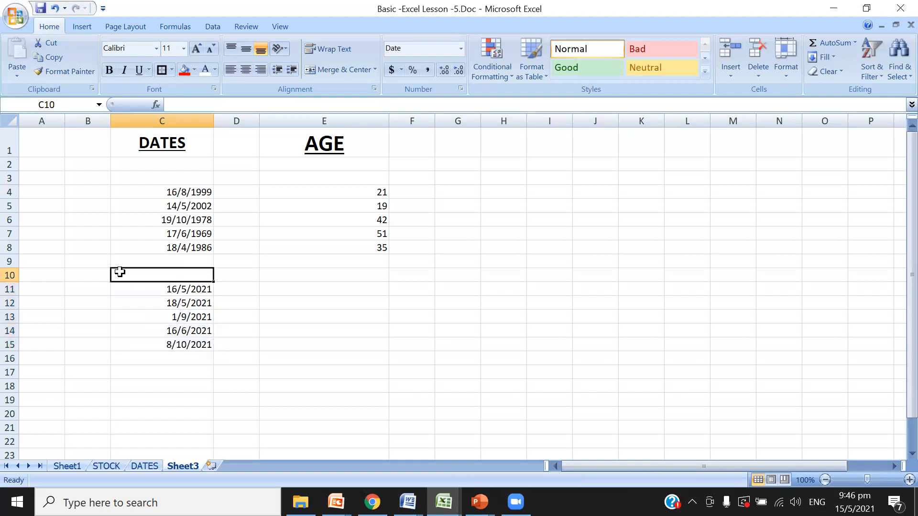
left_click(183, 48)
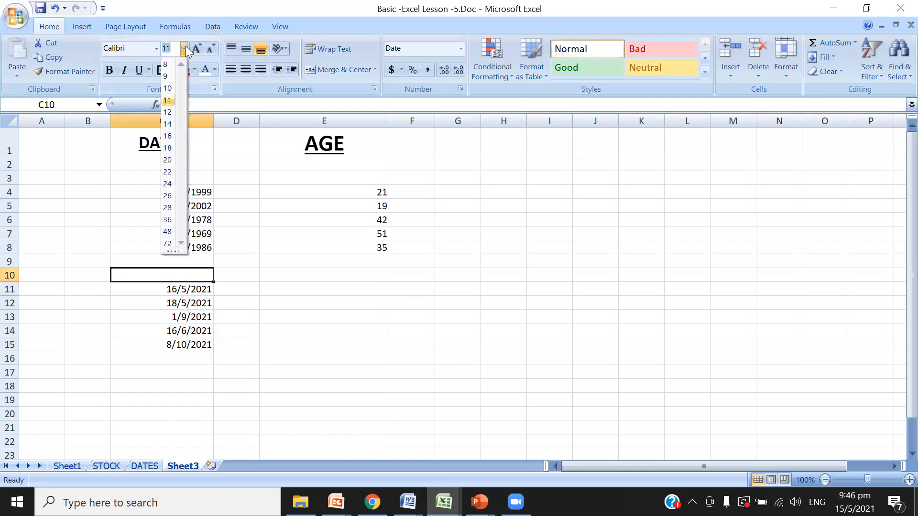
left_click(167, 172)
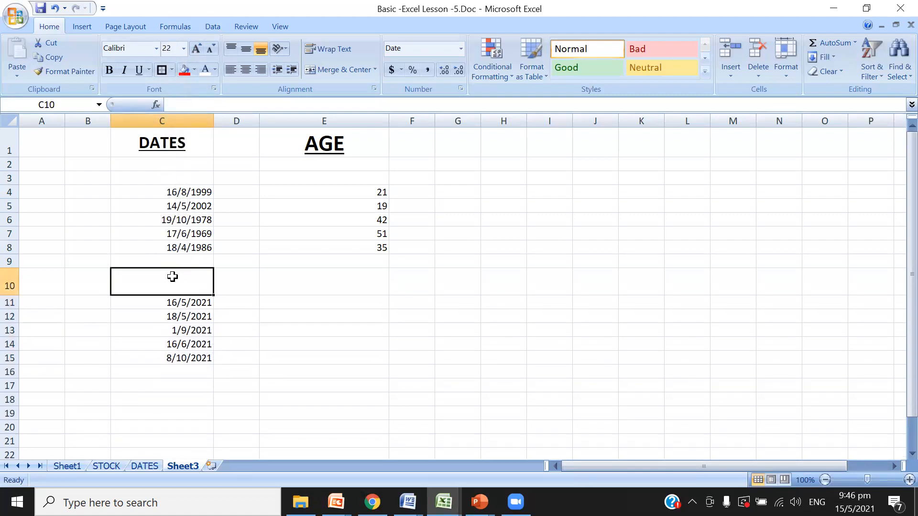
left_click(207, 116)
left_click_drag(214, 122, 245, 128)
- Enter the heading REMINDER DATES in cell C10 above the new list of dates
left_click(176, 276)
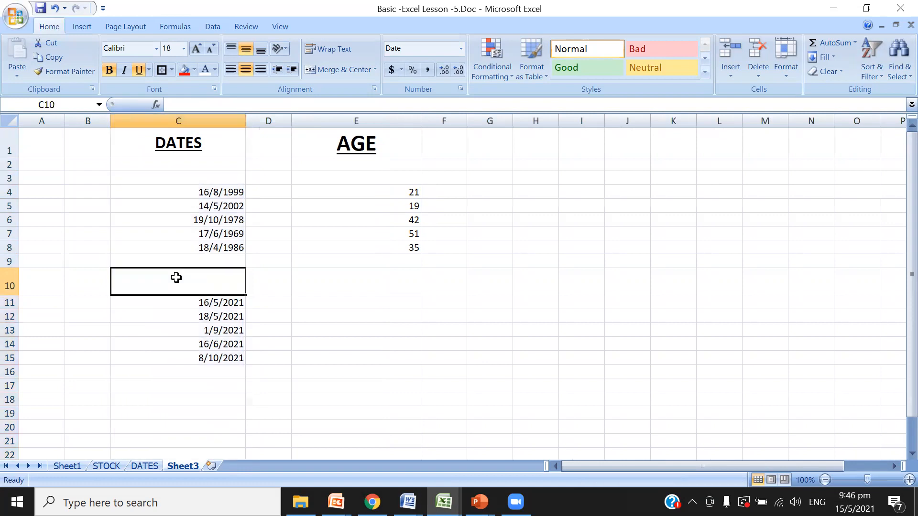
type("RE")
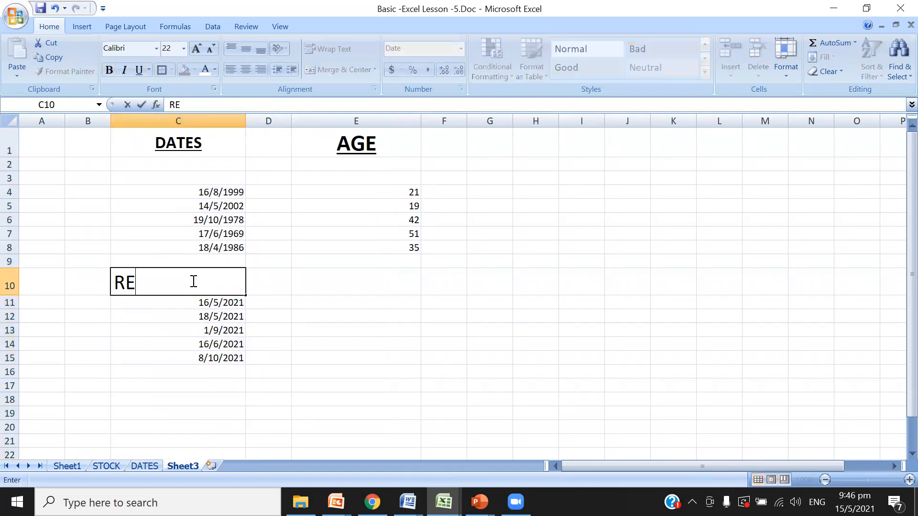
type("MINDER")
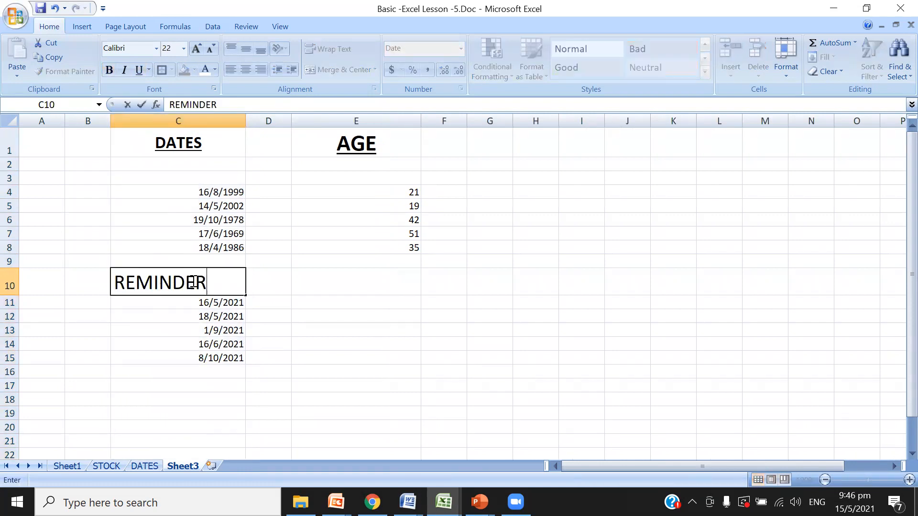
type(" DATES")
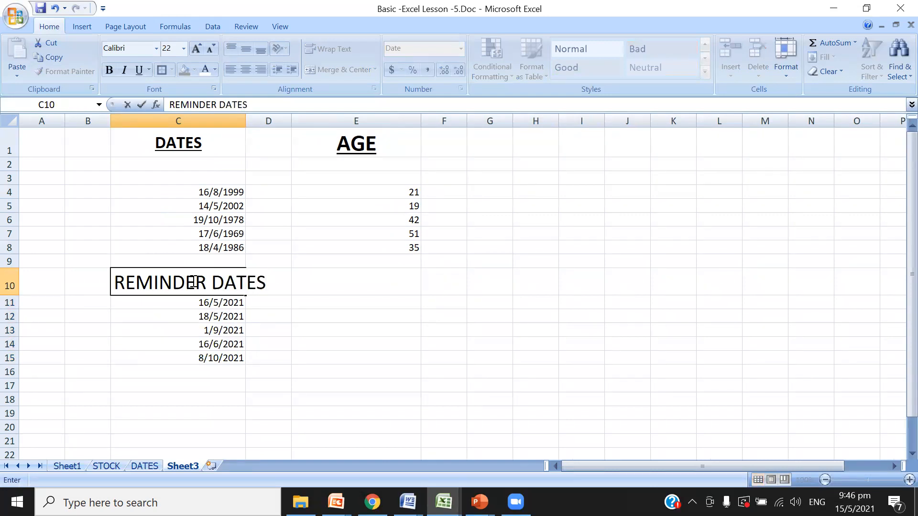
key("Return")
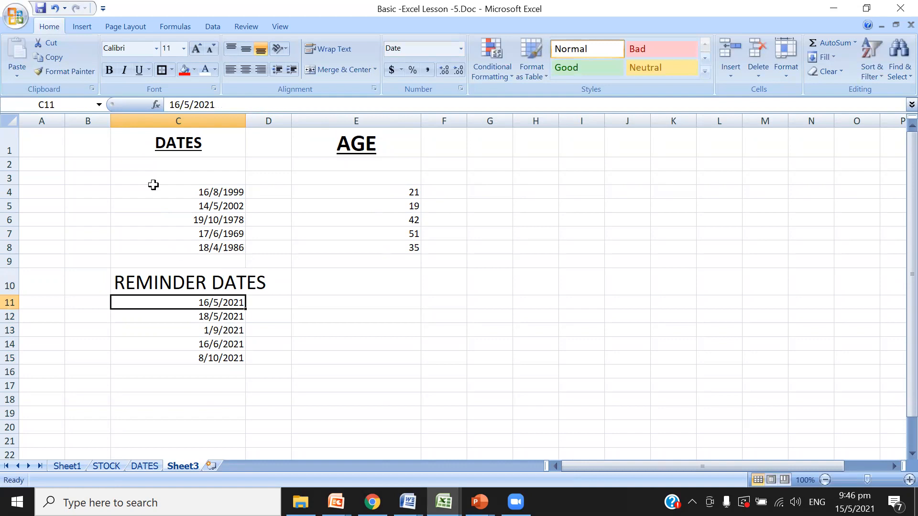
- Make the REMINDER DATES heading bold and underlined, and widen column C to fit it
left_click(181, 283)
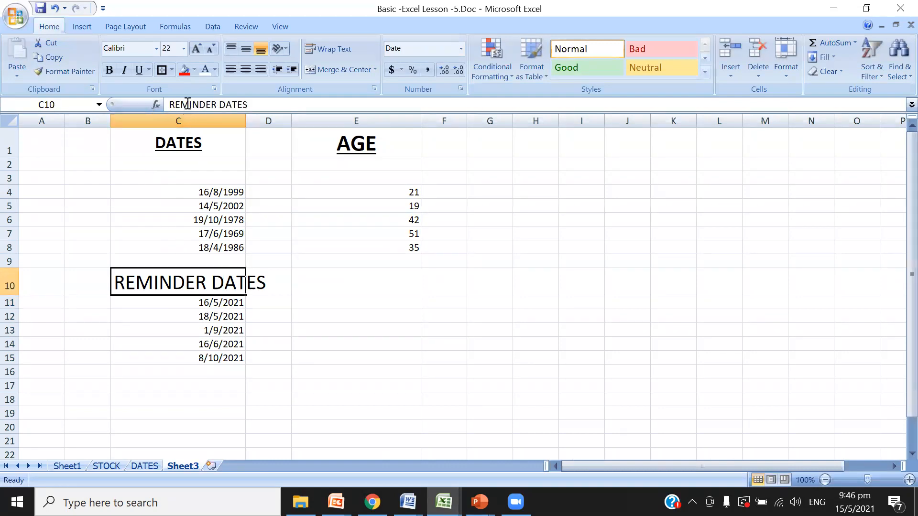
left_click(109, 69)
left_click(139, 69)
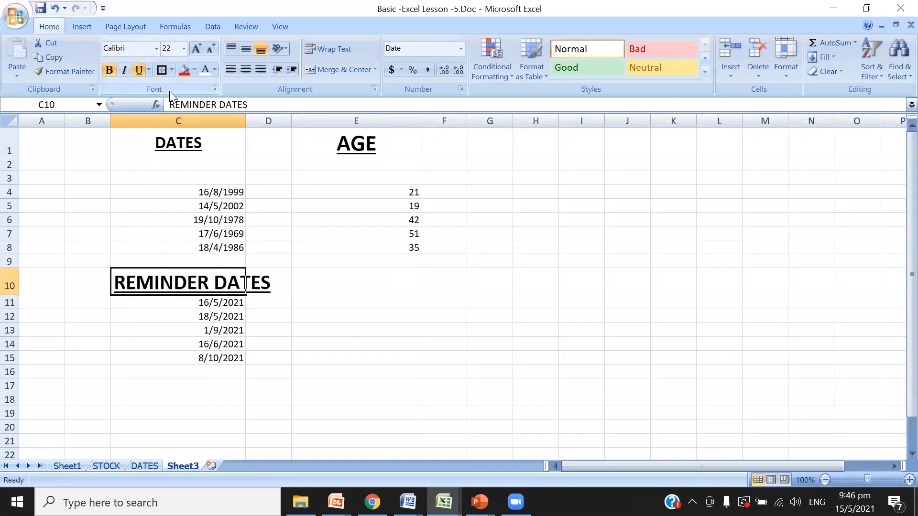
left_click(219, 120)
left_click_drag(246, 121, 273, 123)
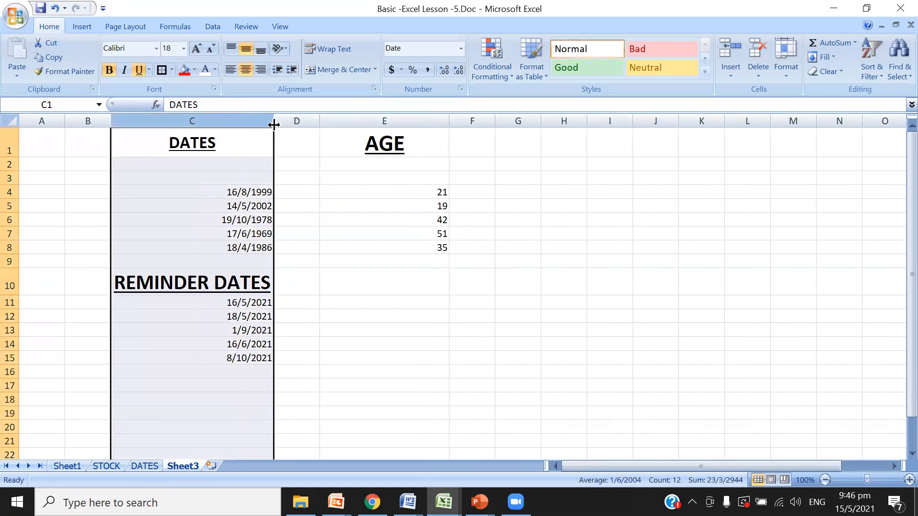
- Set up a Less Than conditional highlight rule on cells C11 to C15 with the limit =TODAY()+4
left_click(221, 303)
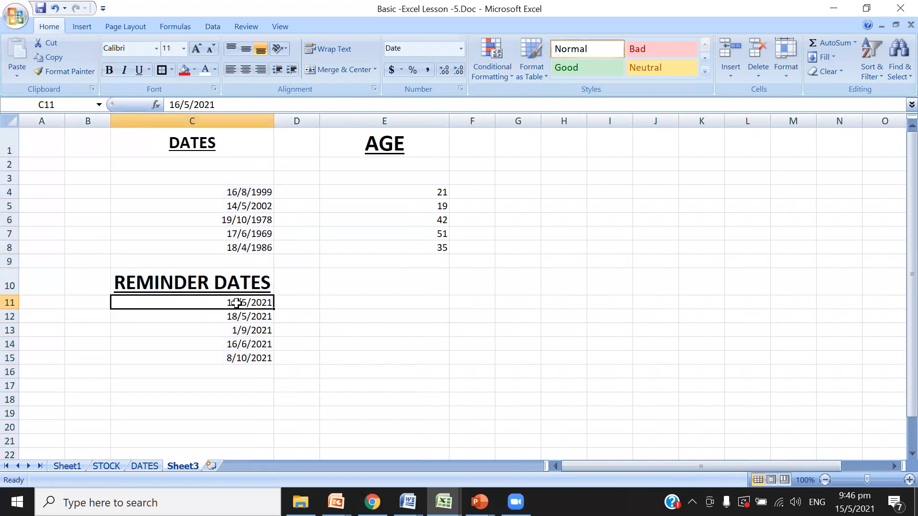
left_click_drag(237, 303, 238, 361)
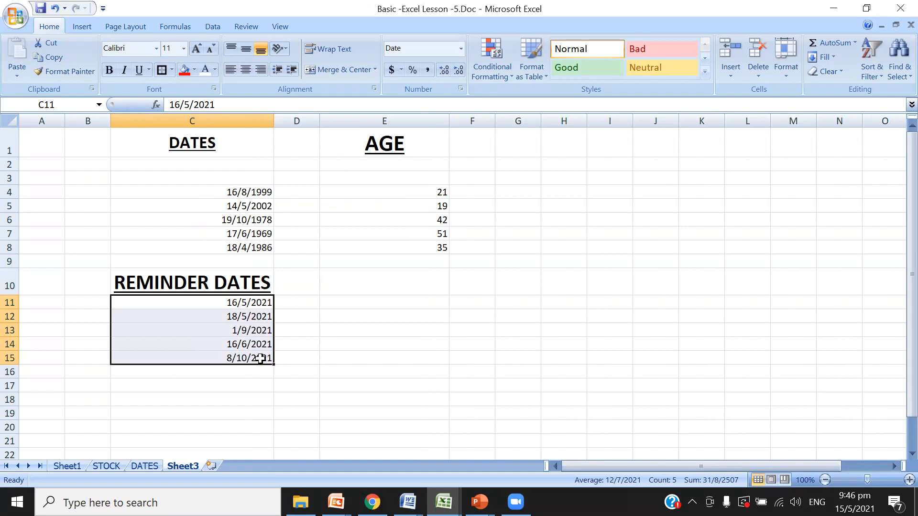
left_click(506, 69)
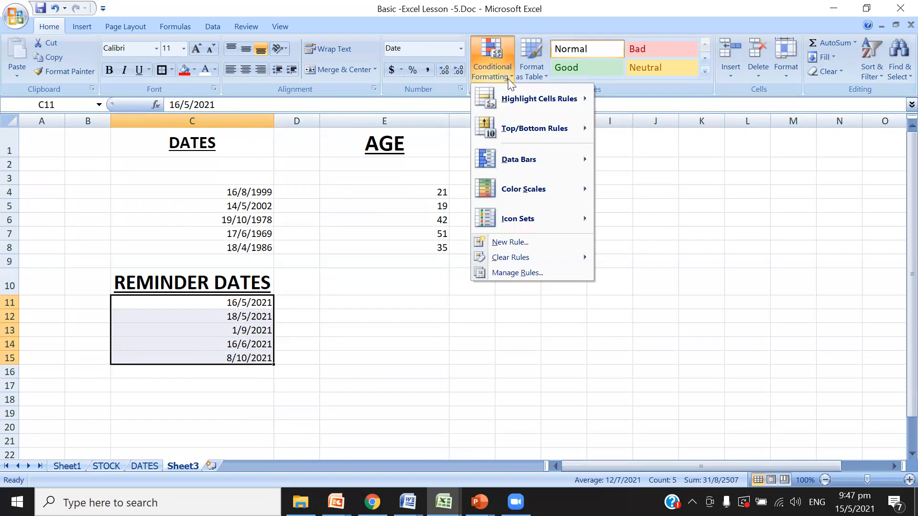
mouse_move(517, 106)
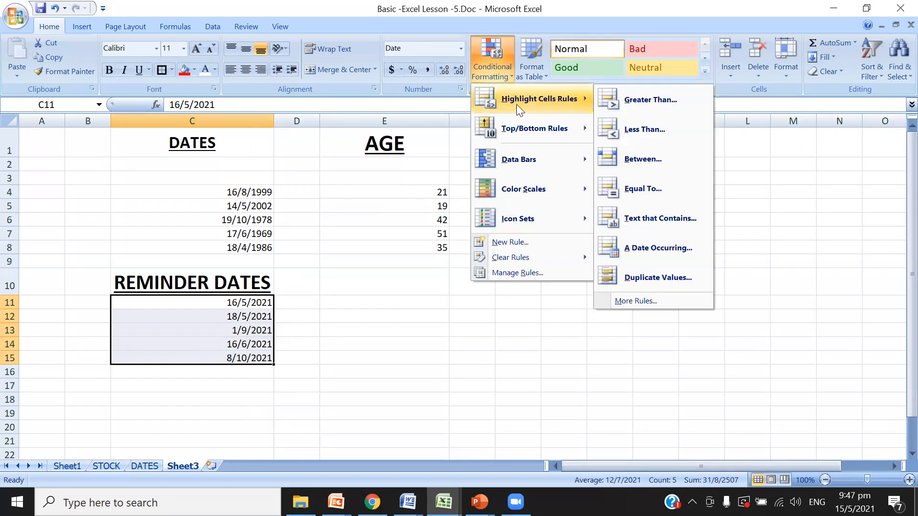
left_click(644, 129)
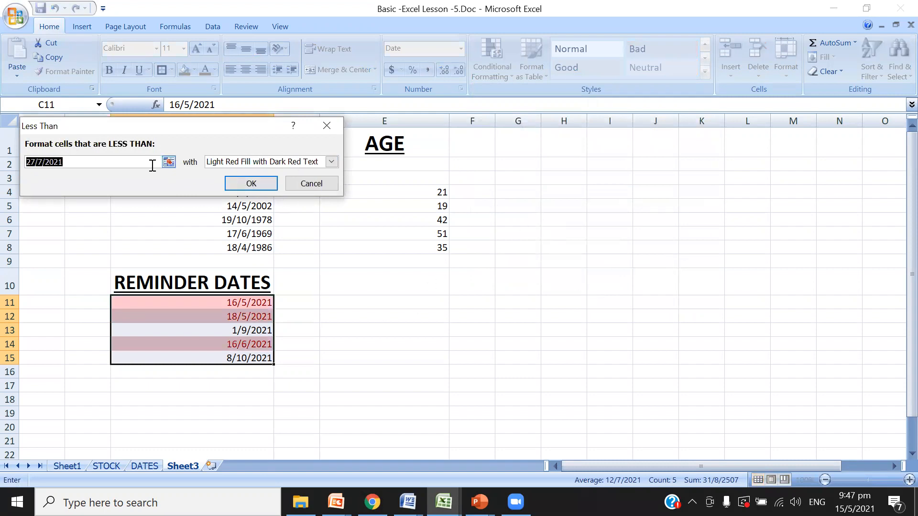
left_click(97, 159)
key("BackSpace")
key("BackSpace")
key("BackSpace")
key("BackSpace")
key("BackSpace")
key("BackSpace")
key("BackSpace")
key("BackSpace")
key("BackSpace")
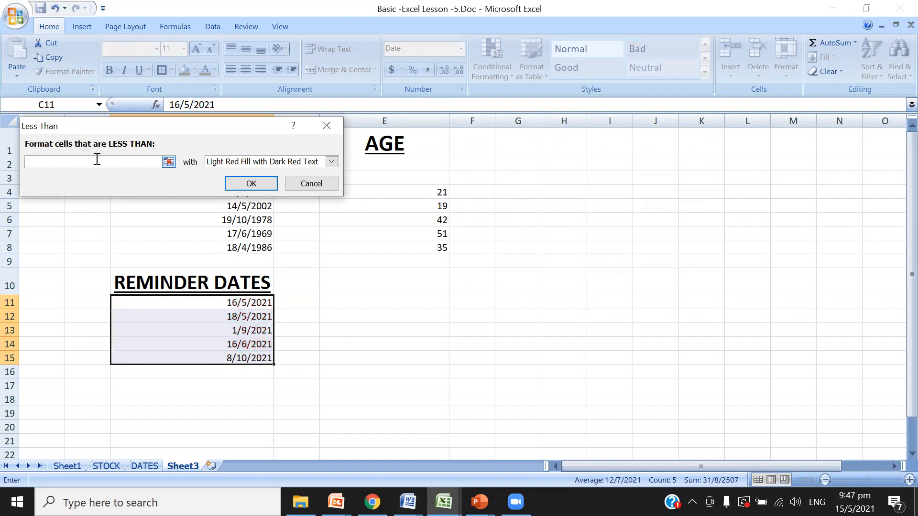
type("=")
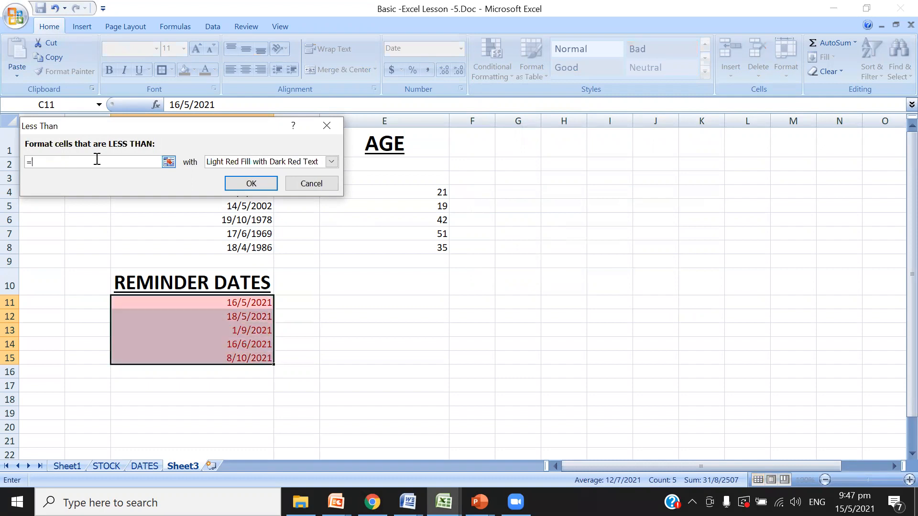
type("TO")
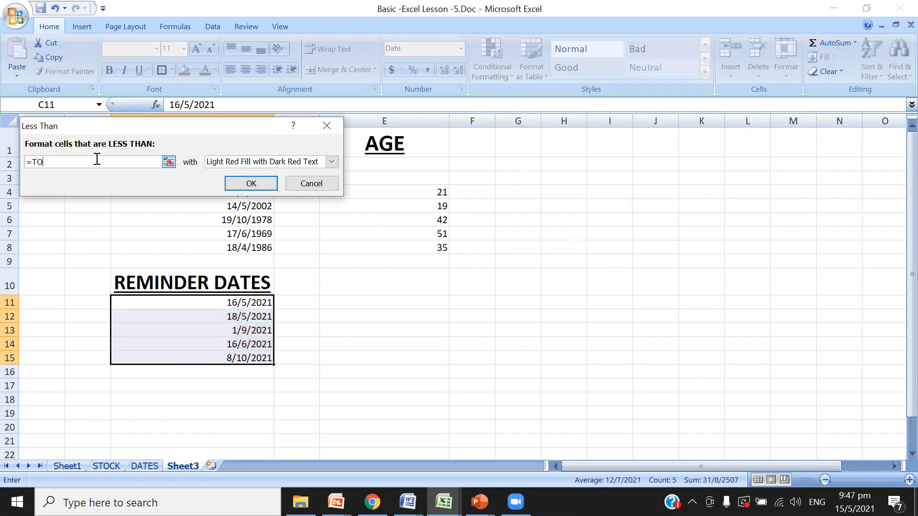
type("DAY()+4")
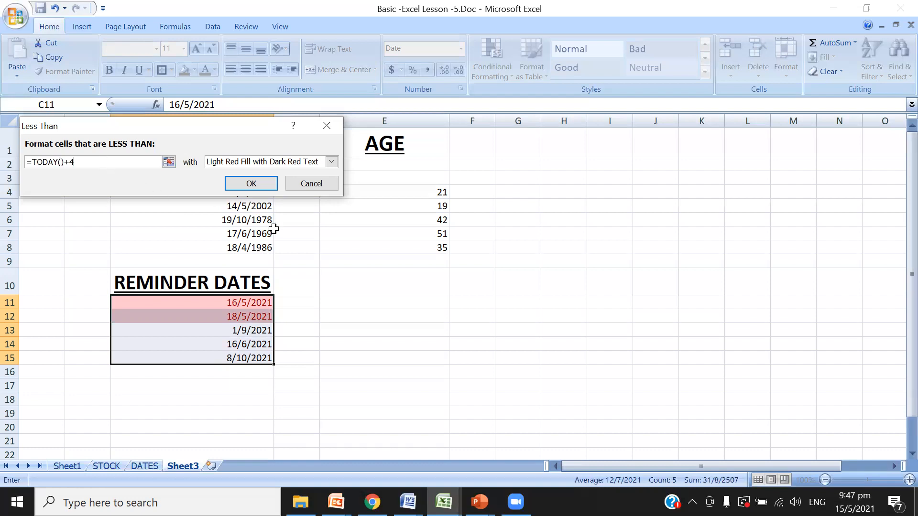
- Give the Less Than rule a custom format with white font and red fill, and apply it
left_click(332, 161)
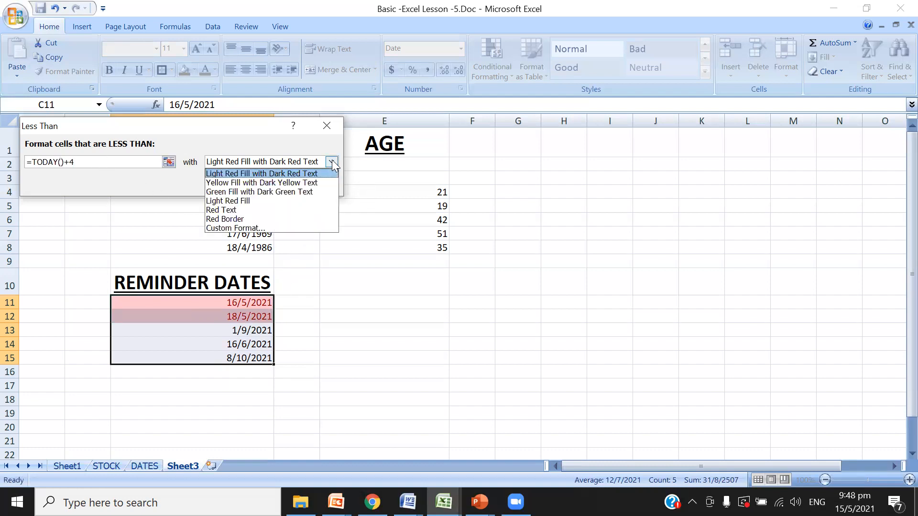
left_click(303, 227)
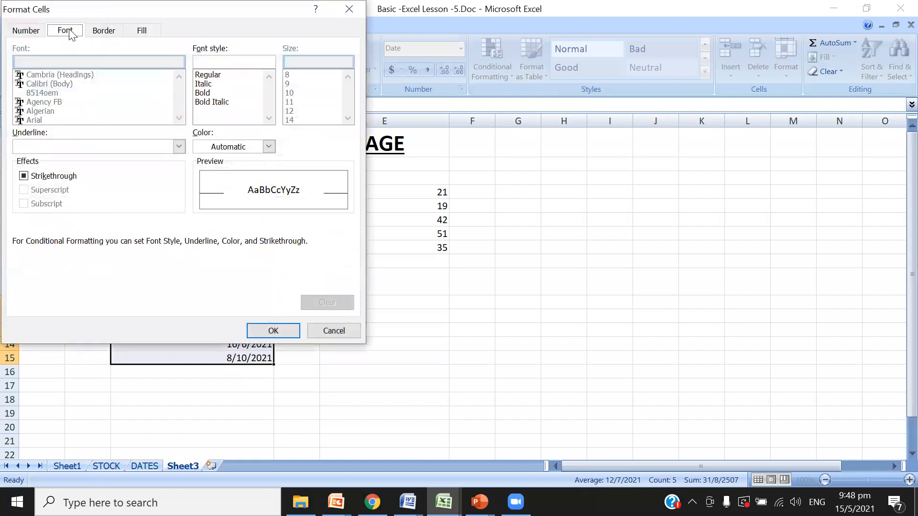
left_click(269, 146)
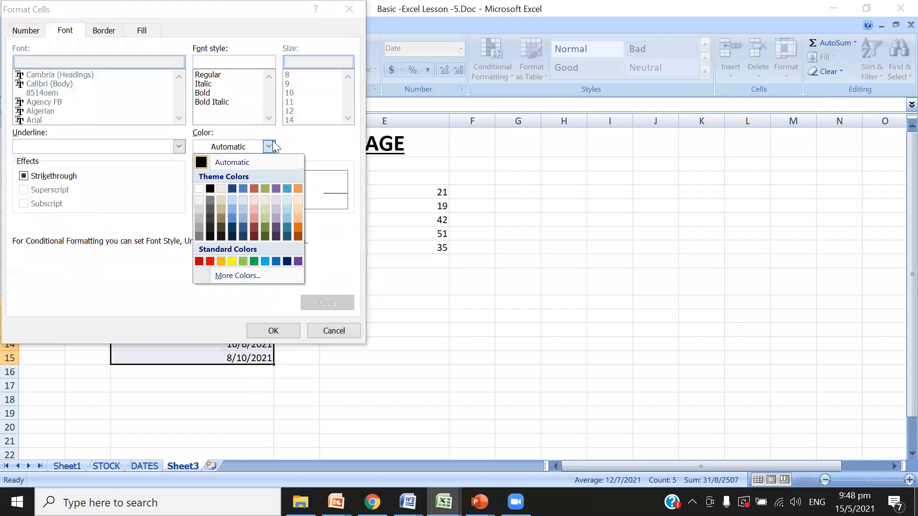
left_click(199, 188)
left_click(144, 31)
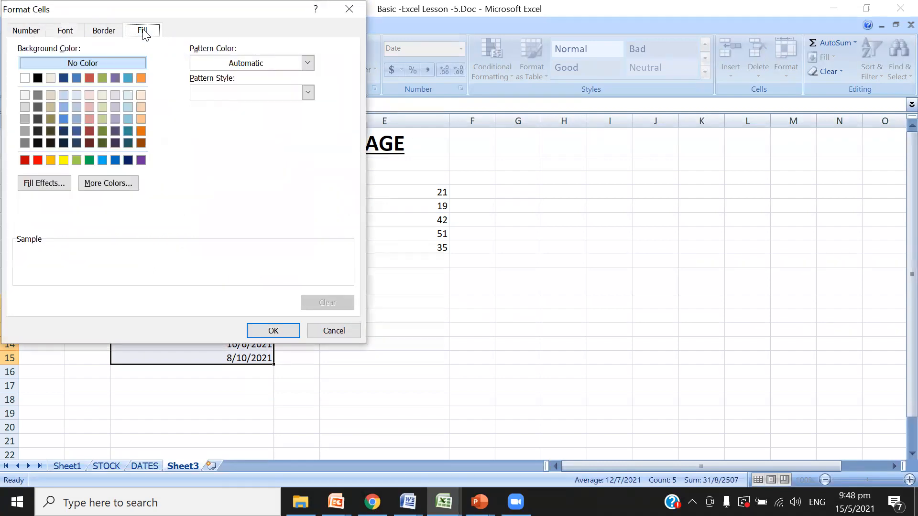
left_click(38, 160)
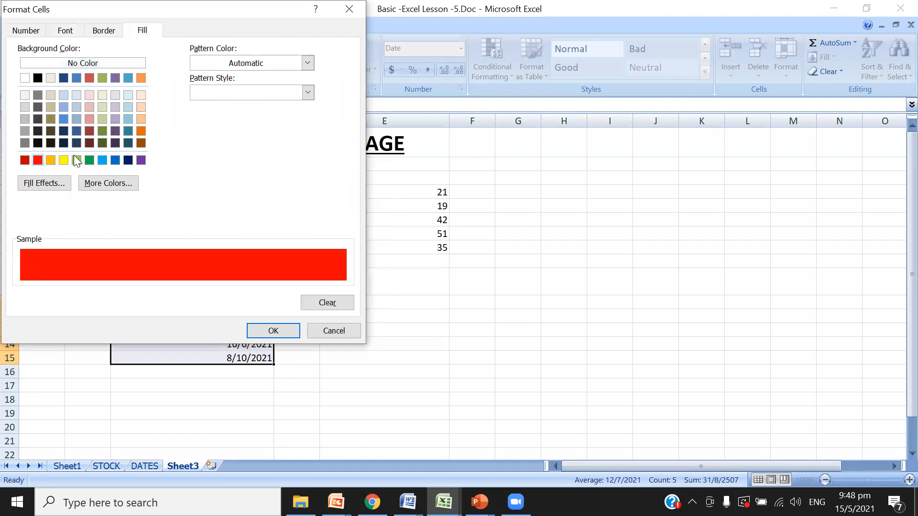
left_click(270, 331)
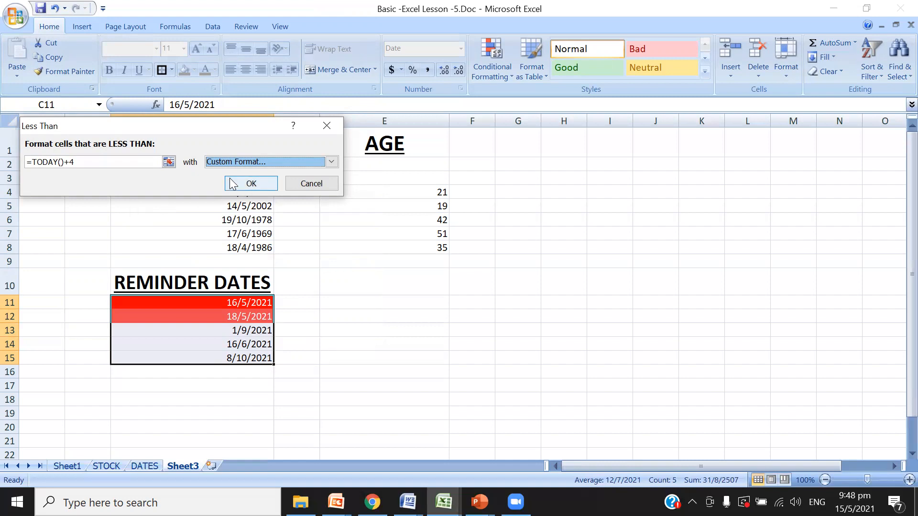
left_click(257, 183)
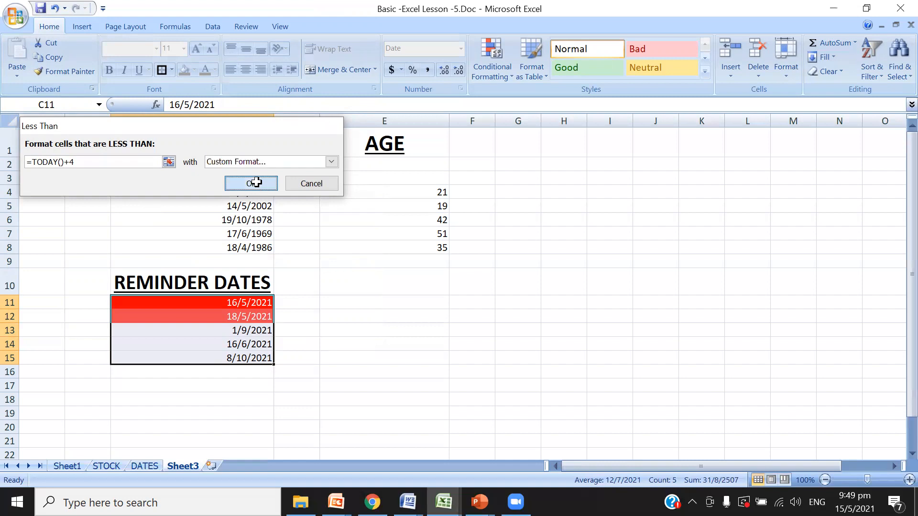
- Change the date in cell C12 to 19/5/2021 to test the highlight rule
left_click(245, 316)
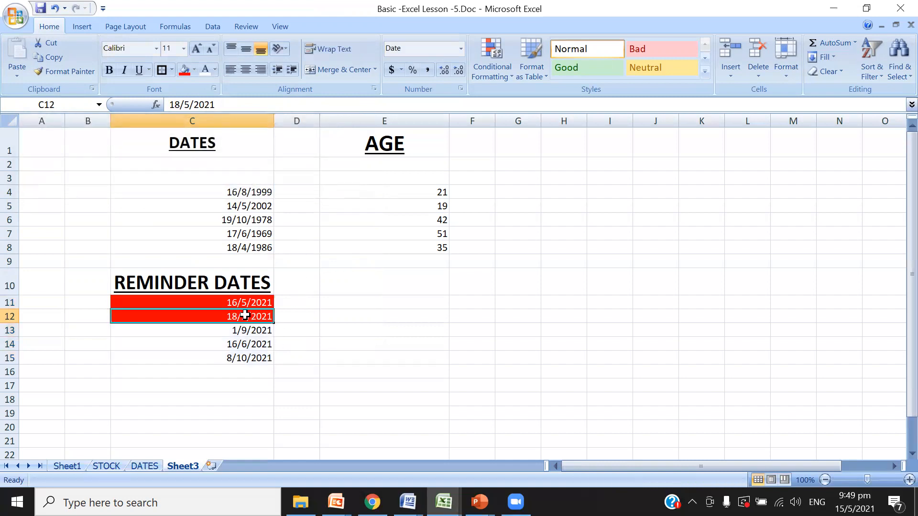
left_click(181, 105)
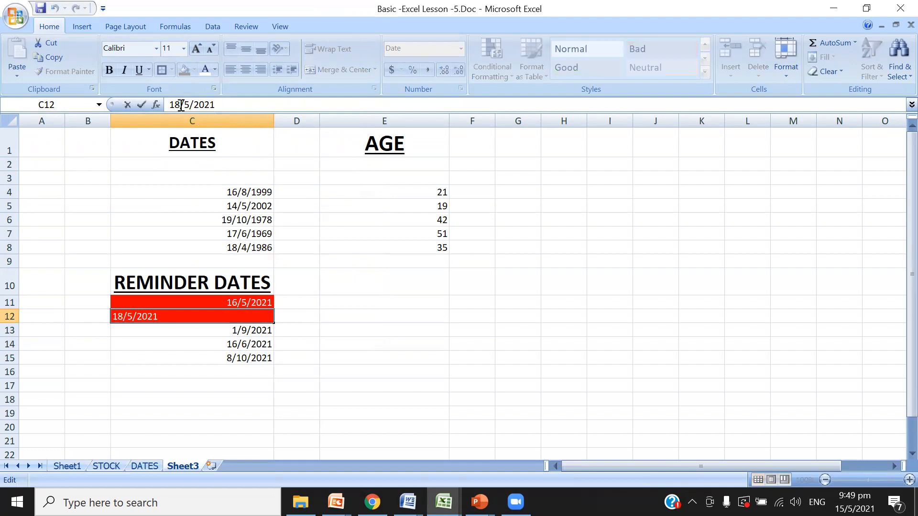
key("BackSpace")
type("9")
key("Return")
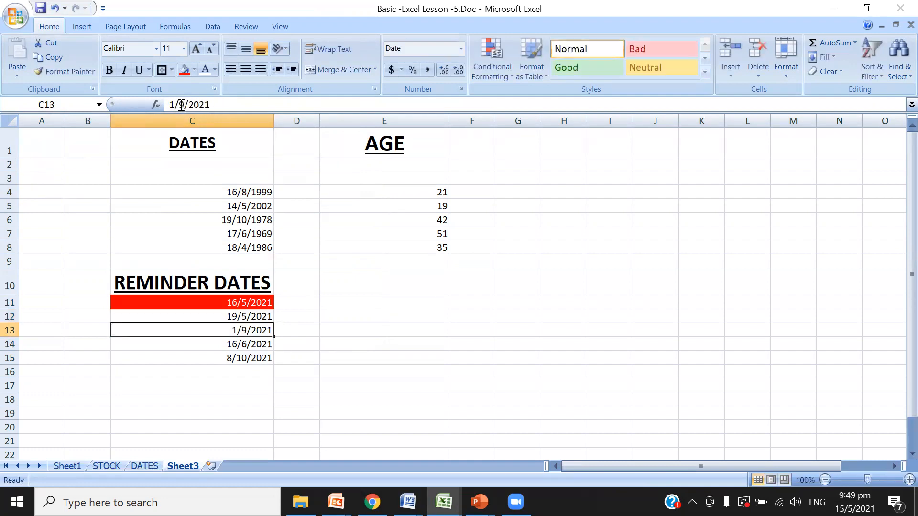
- Set the date in cell C12 back to 18/5/2021
left_click(250, 317)
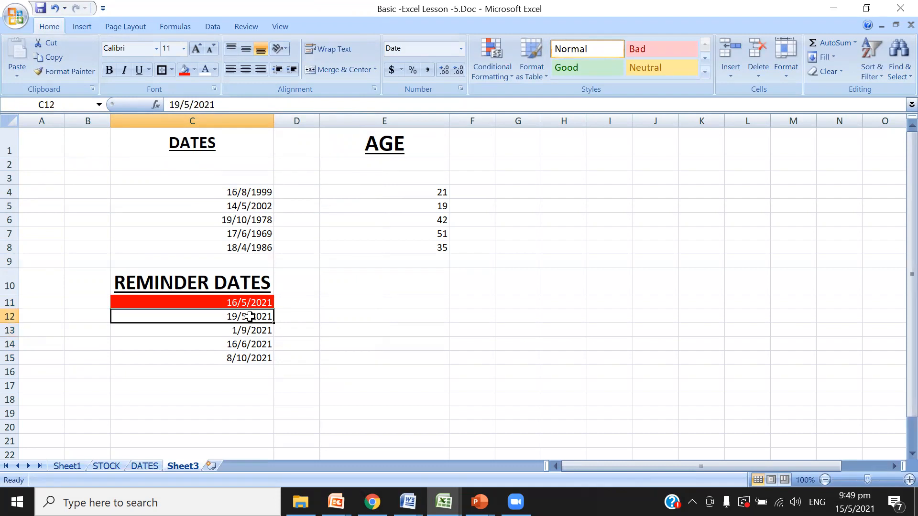
left_click(180, 103)
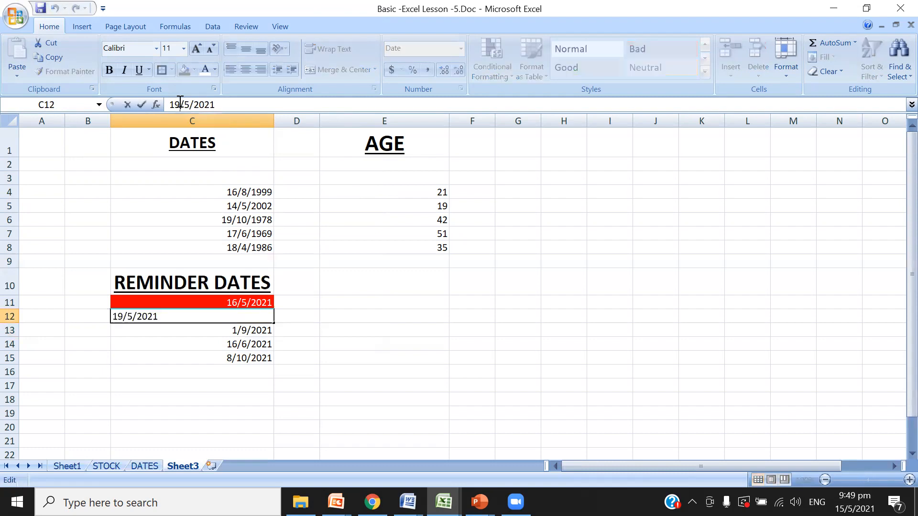
key("BackSpace")
type("8")
key("Return")
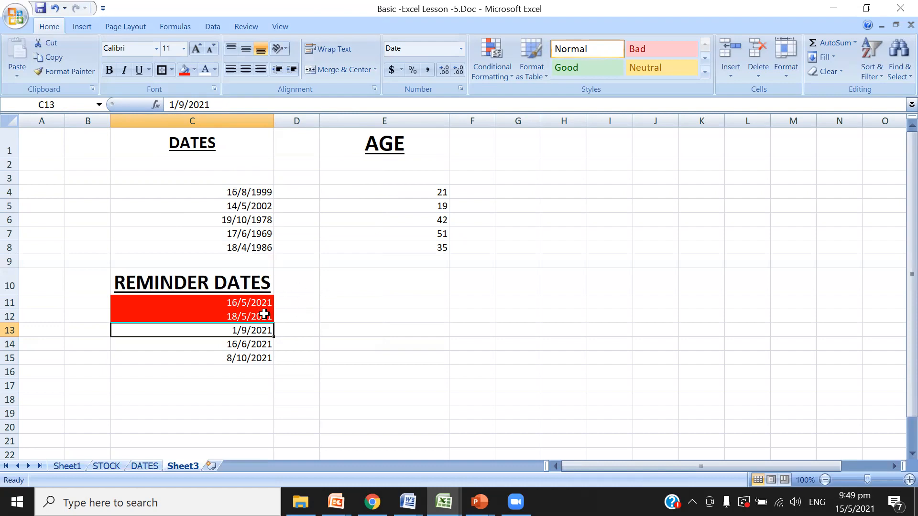
left_click_drag(220, 302, 214, 356)
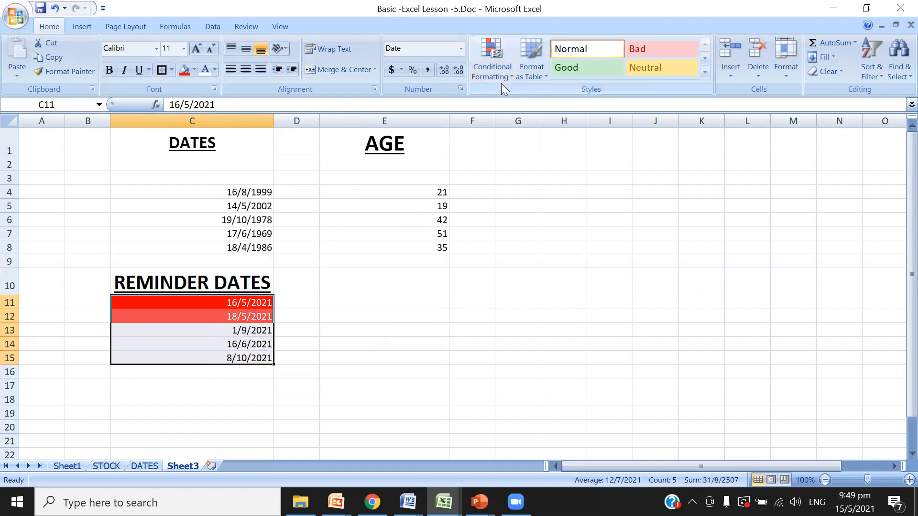
left_click(313, 301)
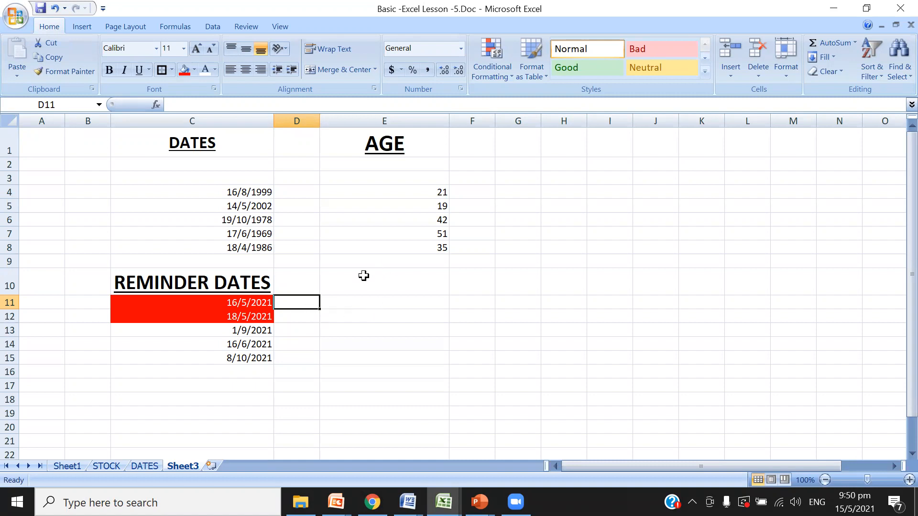
- Set up a Between conditional highlight rule on cells C11 to C15 with the lower limit =TODAY()
left_click(252, 302)
left_click_drag(252, 302, 258, 361)
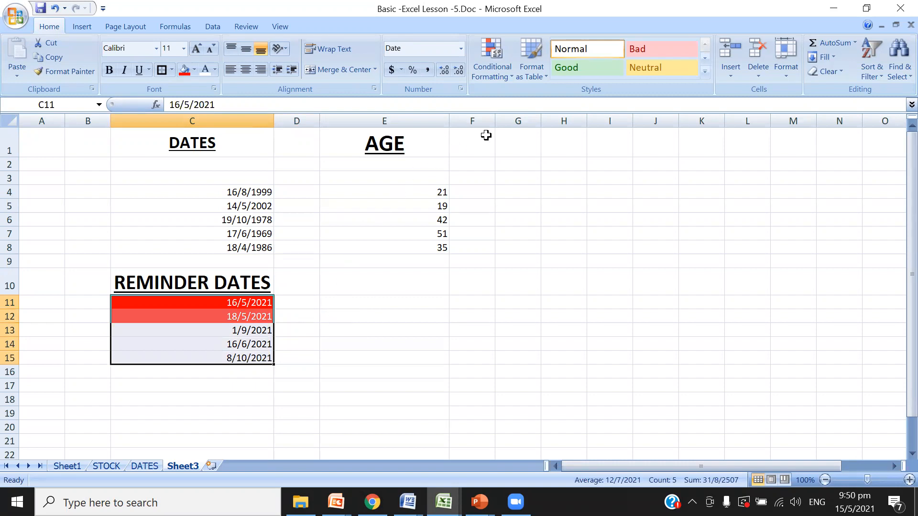
left_click(508, 70)
mouse_move(517, 96)
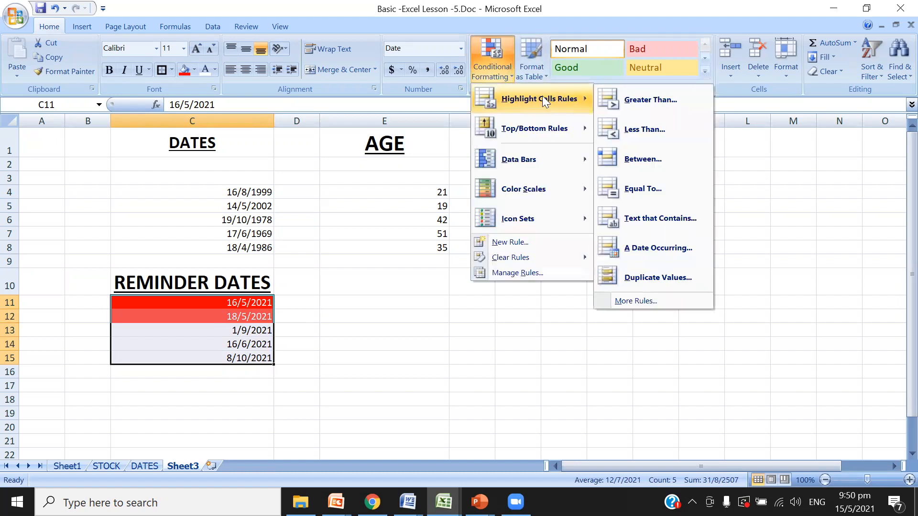
left_click(622, 160)
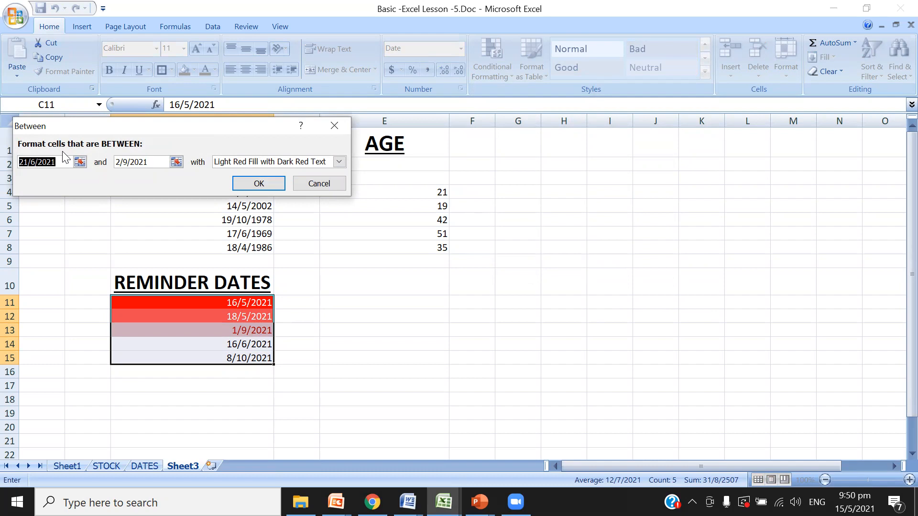
type("=")
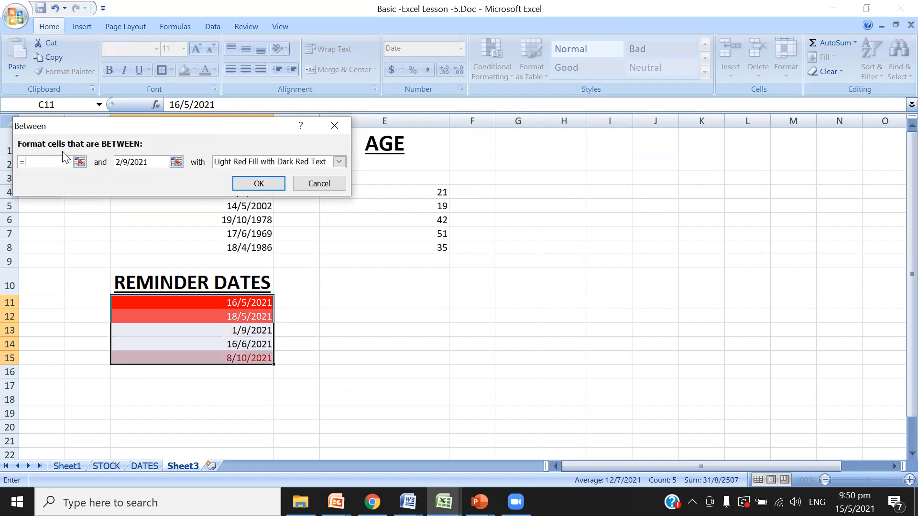
type("TOD")
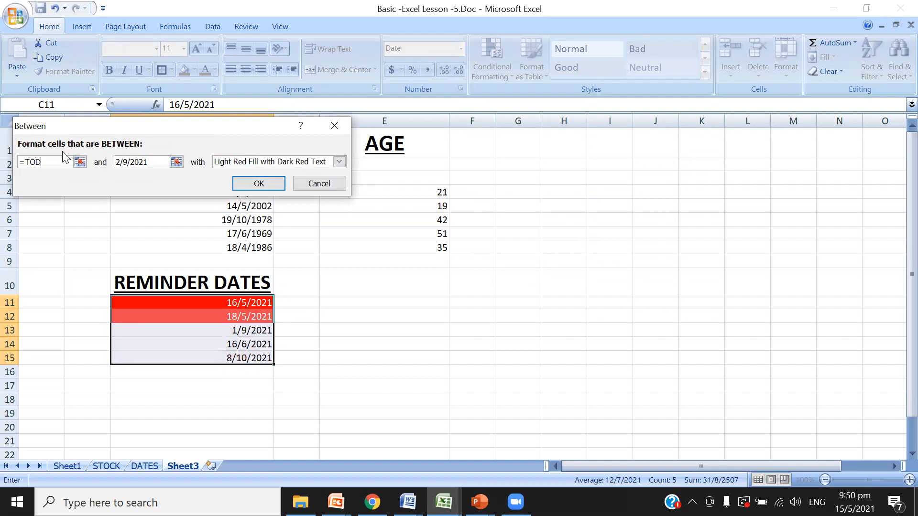
type("AY()")
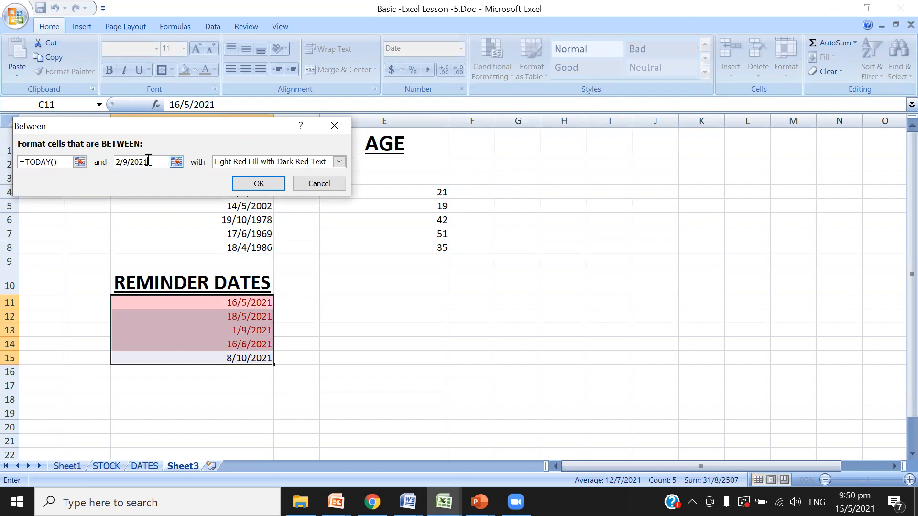
- Set the upper limit of the Between rule to =TODAY()+5
left_click(149, 161)
key("BackSpace")
key("BackSpace")
key("BackSpace")
key("BackSpace")
key("BackSpace")
key("BackSpace")
key("BackSpace")
key("BackSpace")
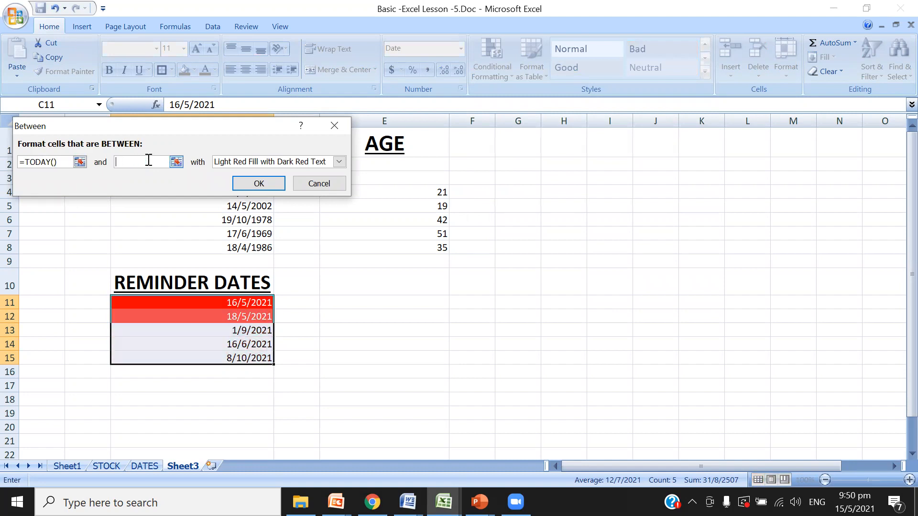
type("=TODAY()")
type("+5")
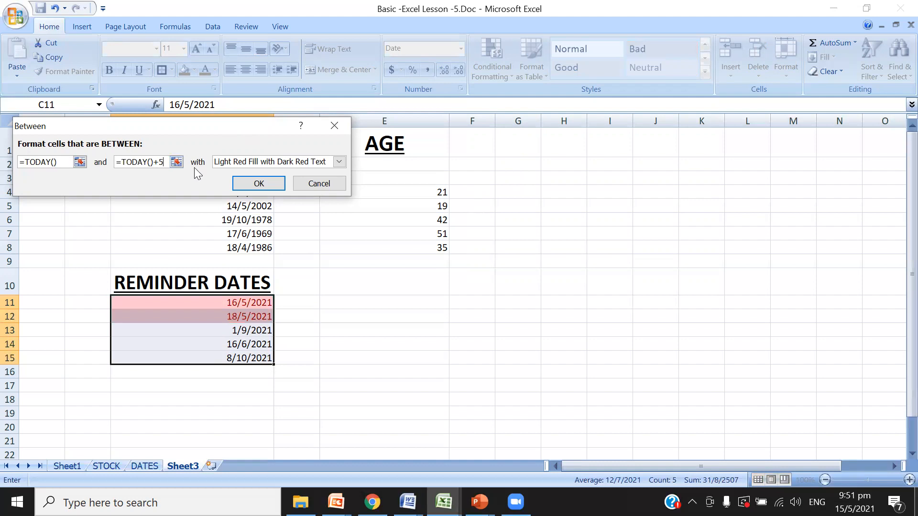
- Give the Between rule a custom format with white font and orange fill
left_click(338, 162)
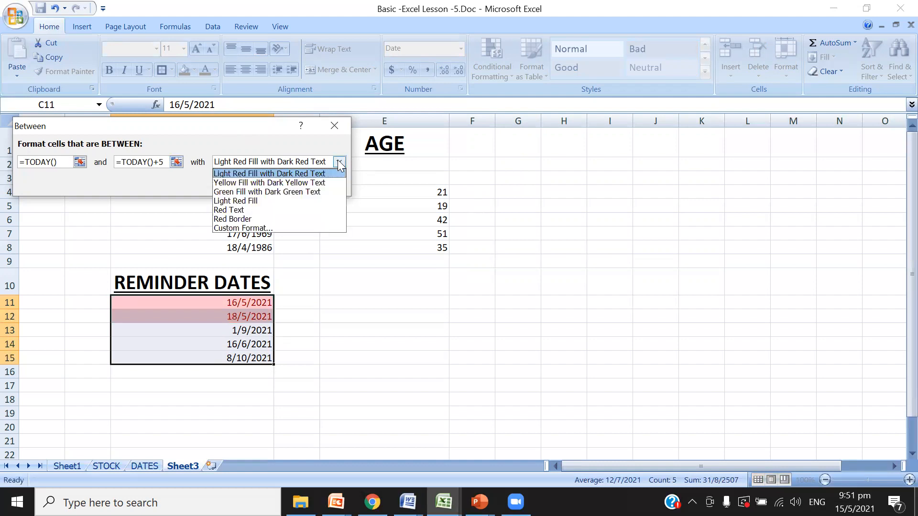
left_click(293, 226)
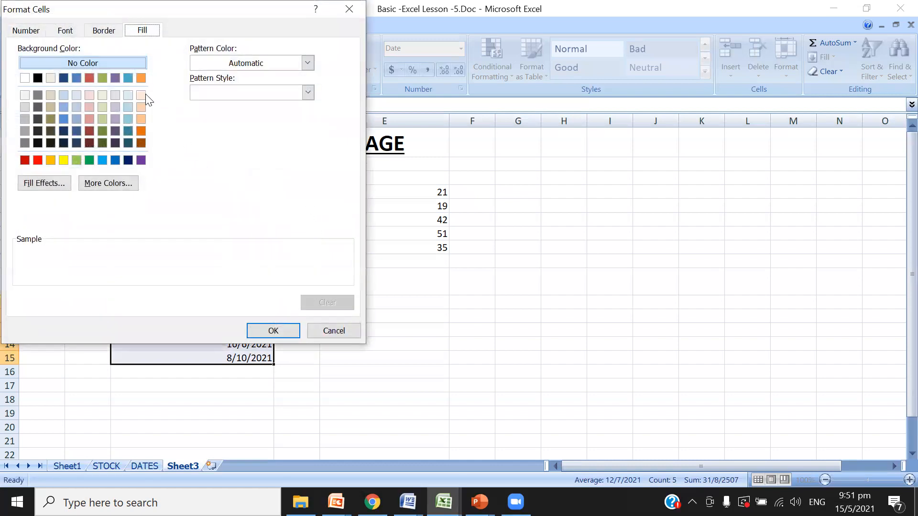
left_click(65, 30)
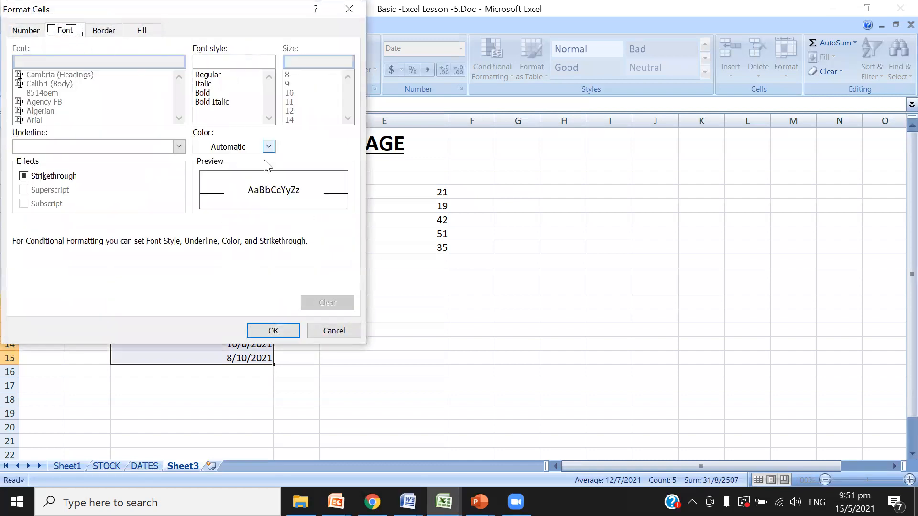
left_click(268, 144)
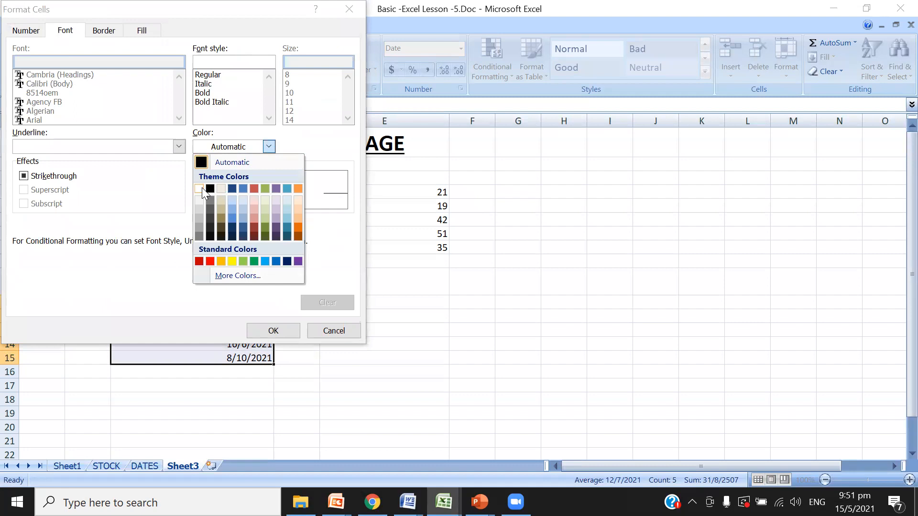
left_click(200, 186)
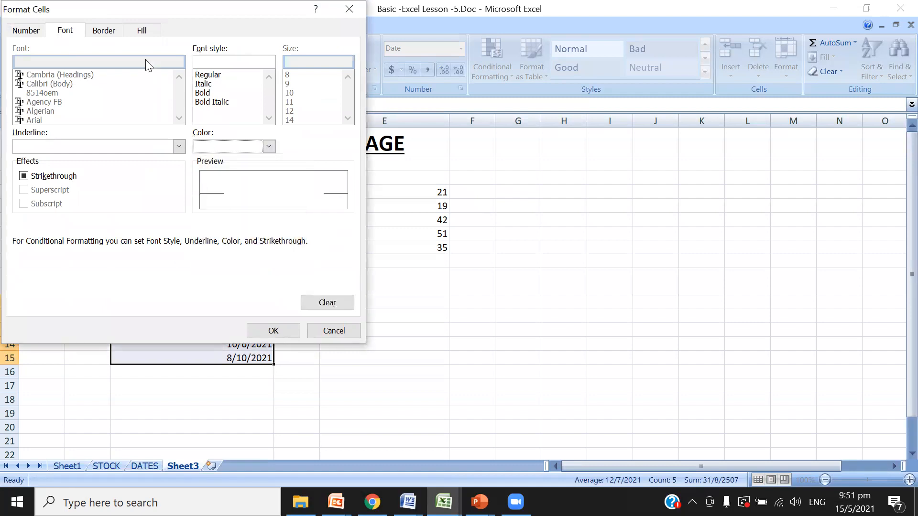
left_click(151, 31)
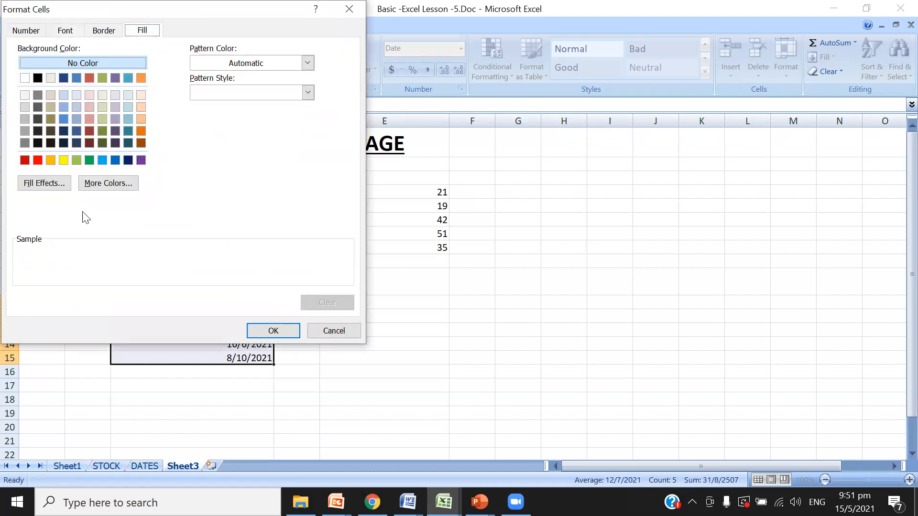
left_click(50, 158)
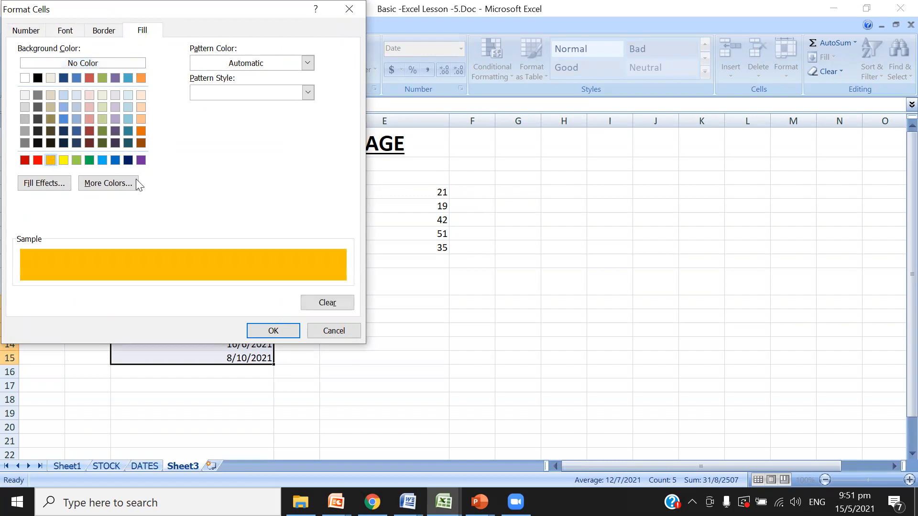
left_click(278, 333)
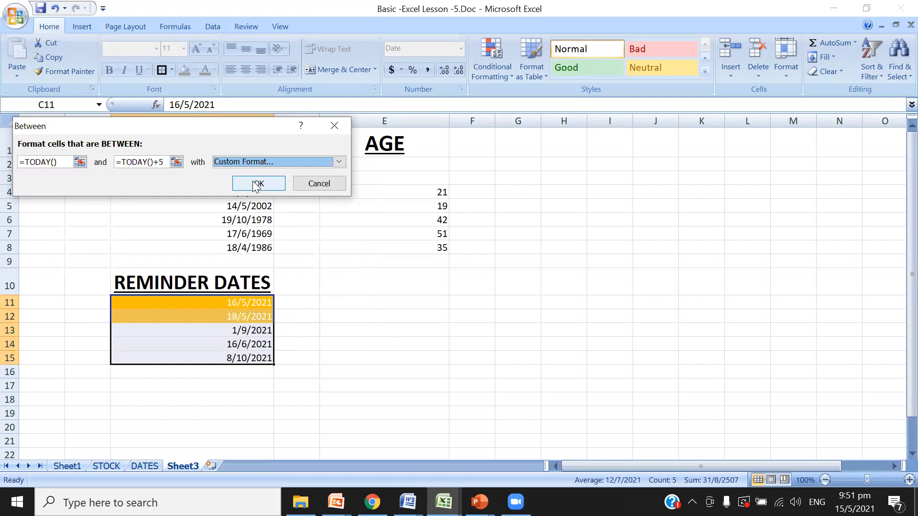
- Change the Between rule's lower limit to =TODAY()+5 and its upper limit to =TODAY()+30
left_click(58, 162)
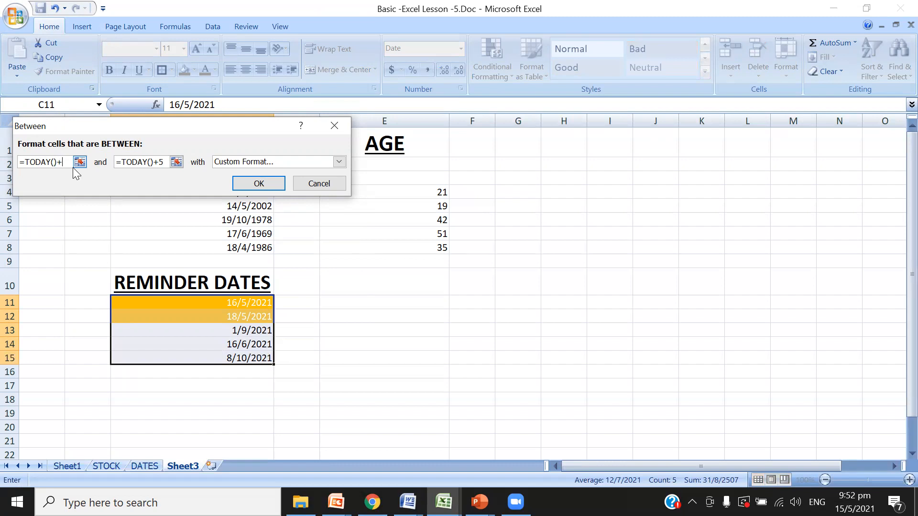
type("5")
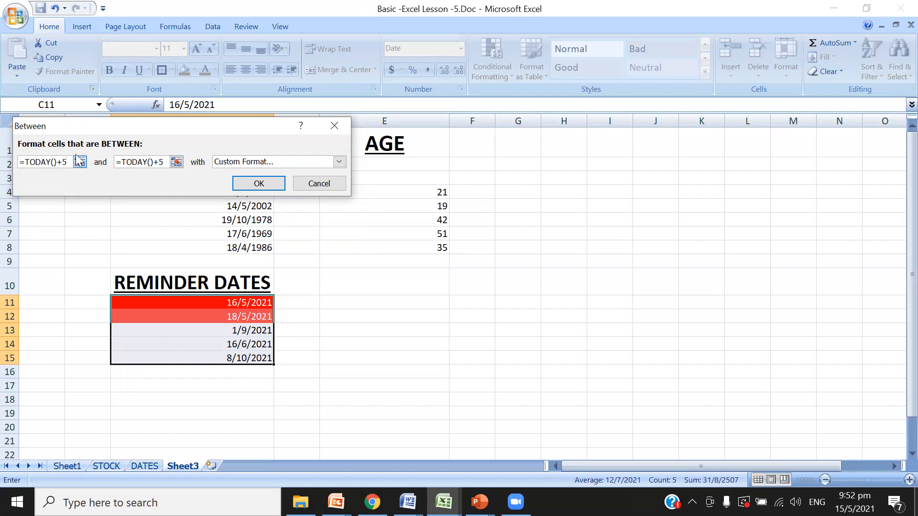
left_click(166, 162)
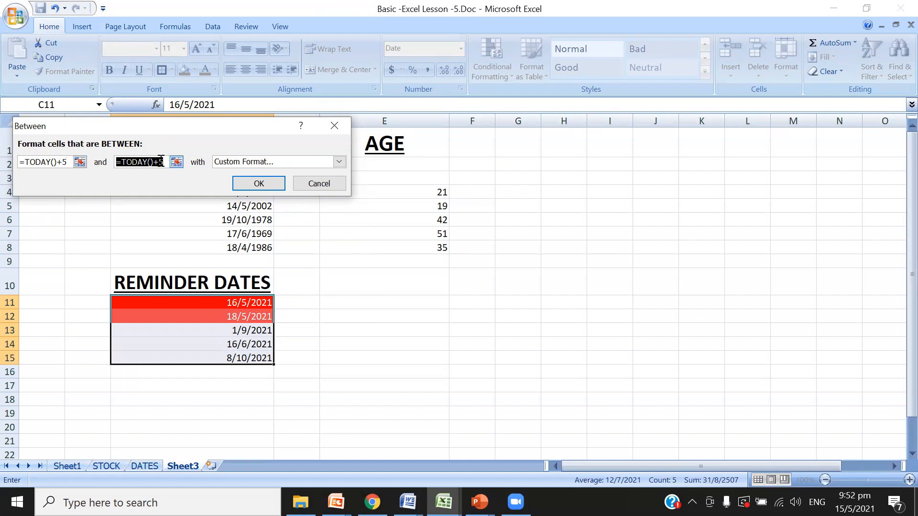
left_click(165, 161)
key("BackSpace")
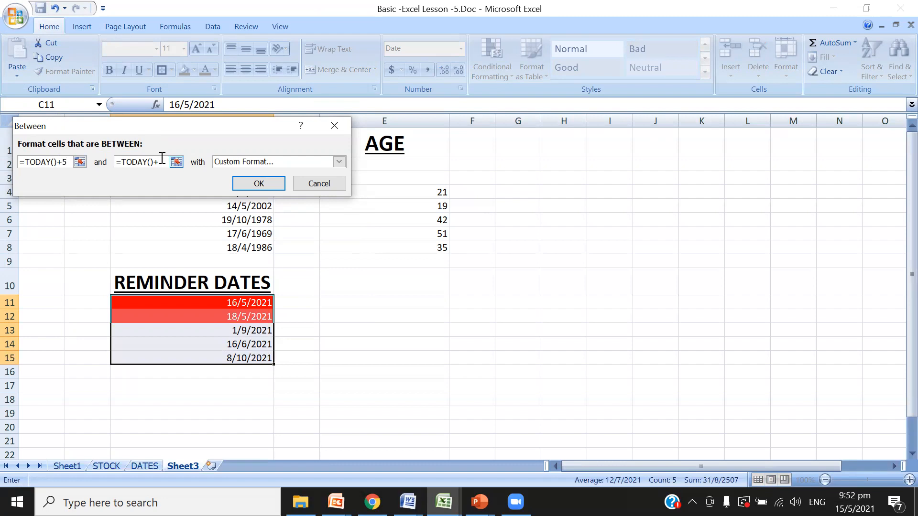
type("30")
- Choose a custom format with orange fill and white font for the =TODAY()+5 to =TODAY()+30 rule
left_click(339, 162)
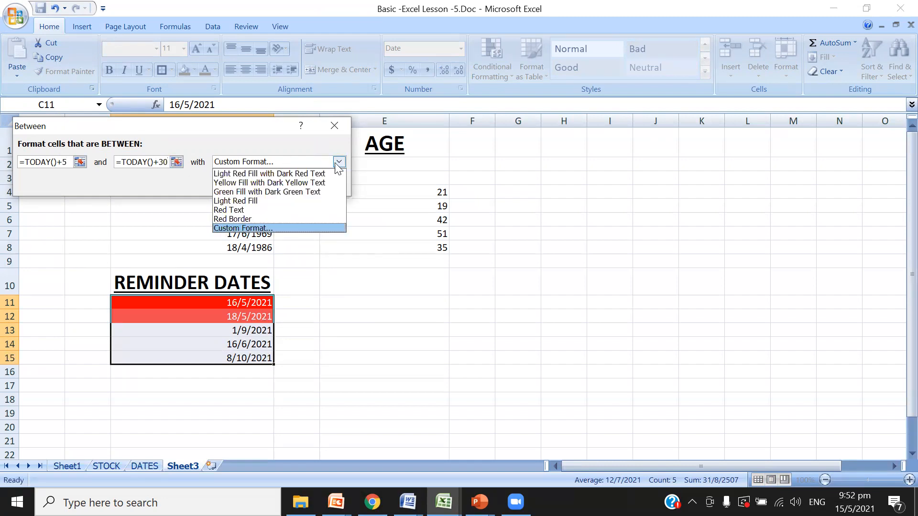
left_click(279, 227)
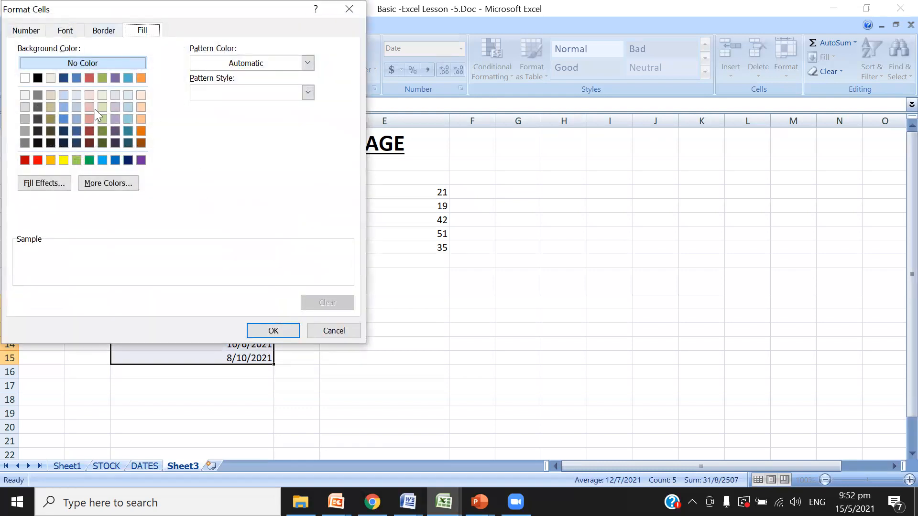
left_click(51, 159)
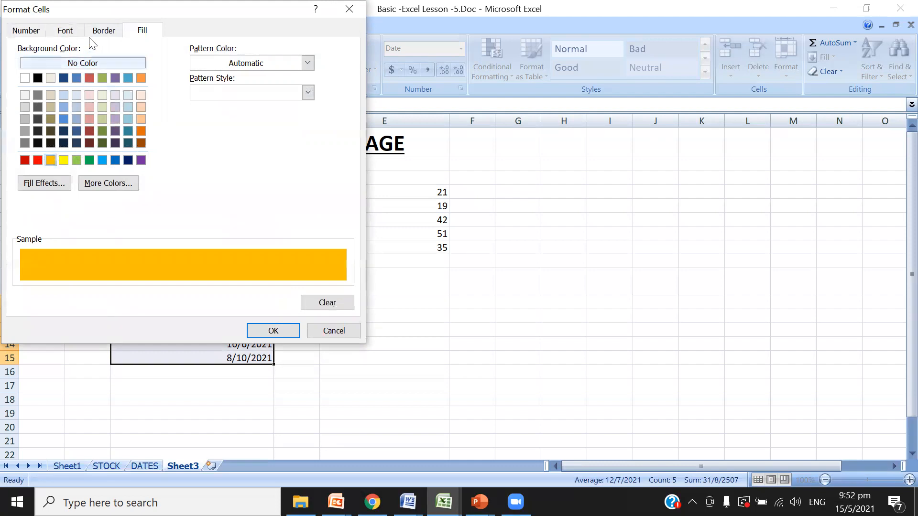
left_click(70, 30)
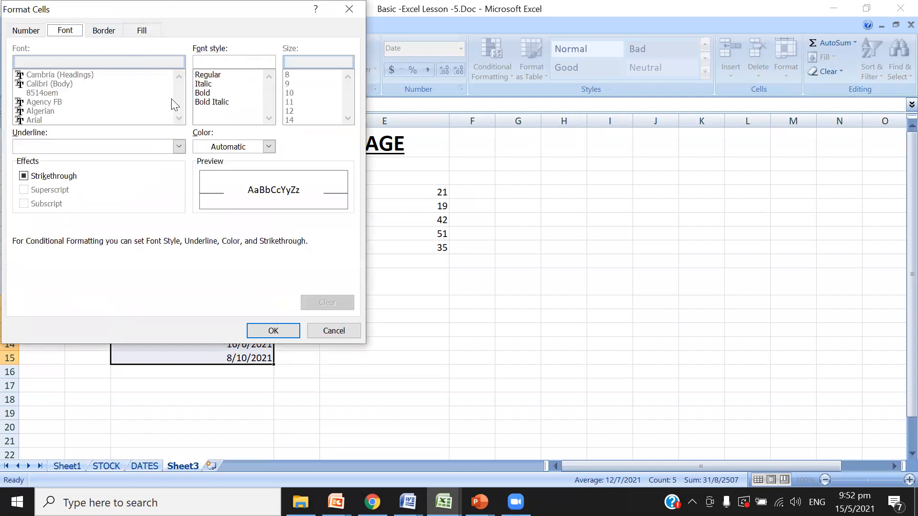
left_click(270, 147)
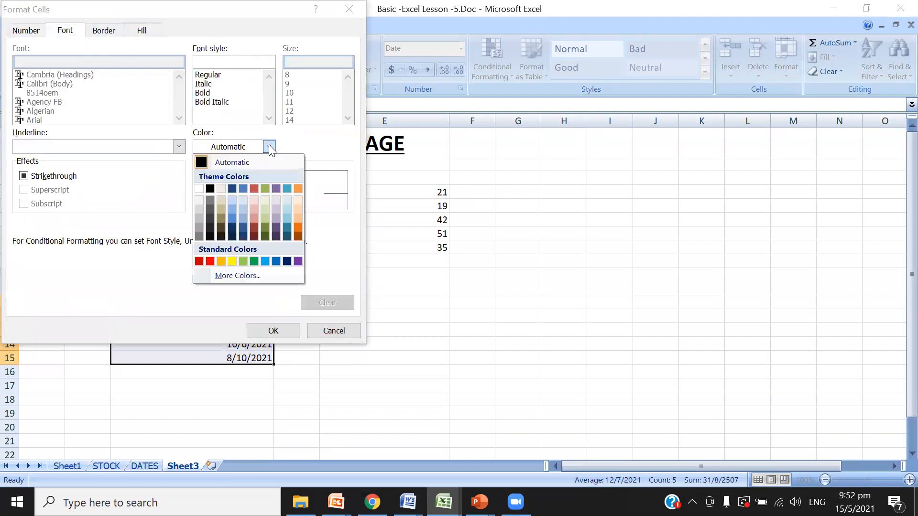
left_click(196, 186)
left_click(271, 330)
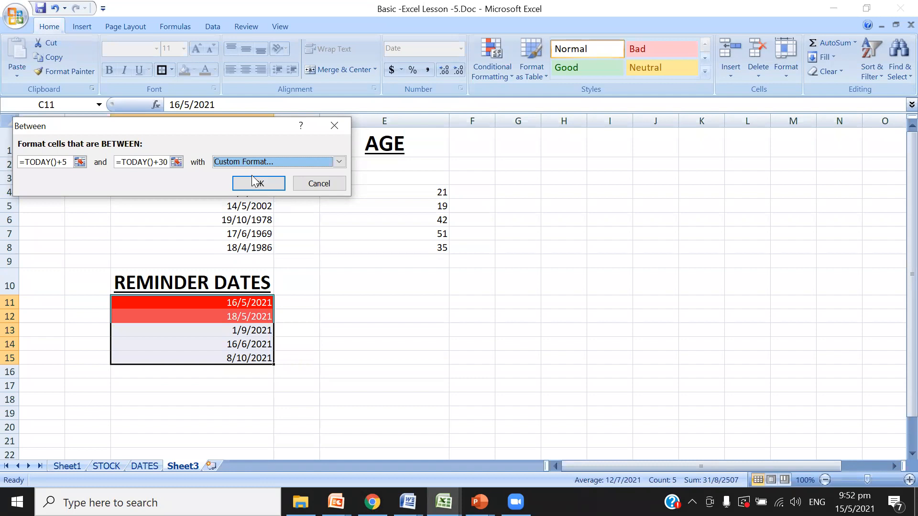
- Set the Between rule's upper limit to =TODAY()+31 and apply the rule
left_click(166, 161)
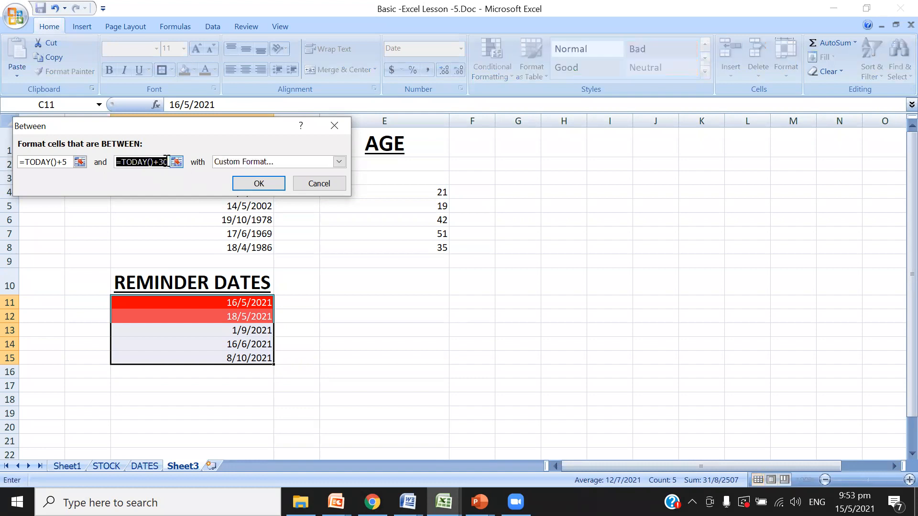
left_click(166, 161)
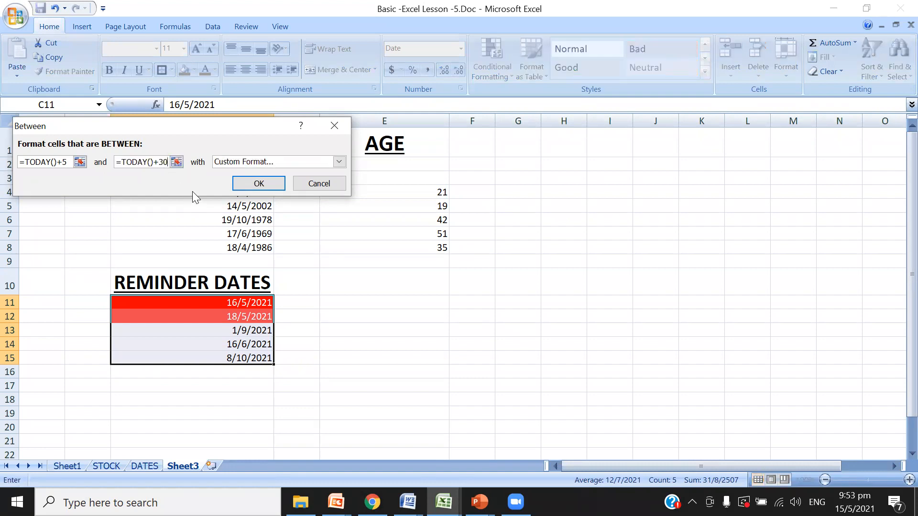
key("BackSpace")
type("1")
key("Return")
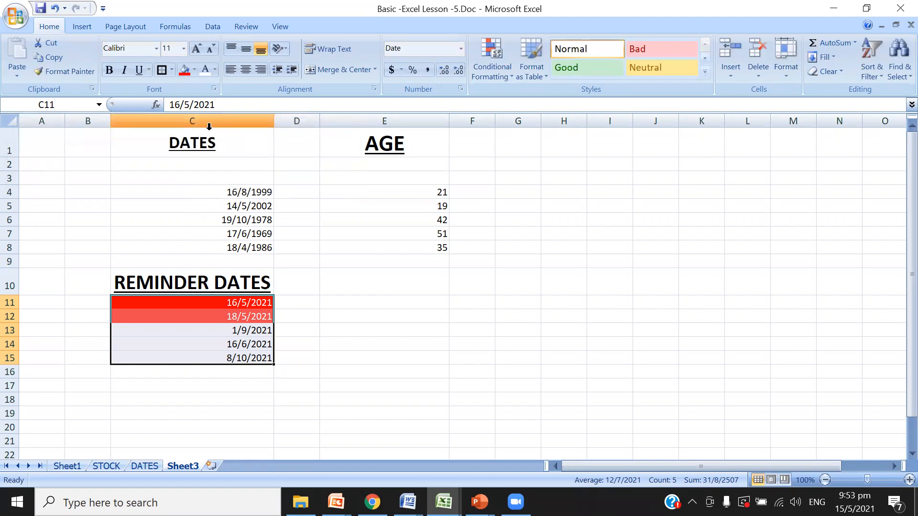
- Start a new Between highlight rule on cells C11 to C15 with the lower limit =TODAY()+5
left_click(243, 304)
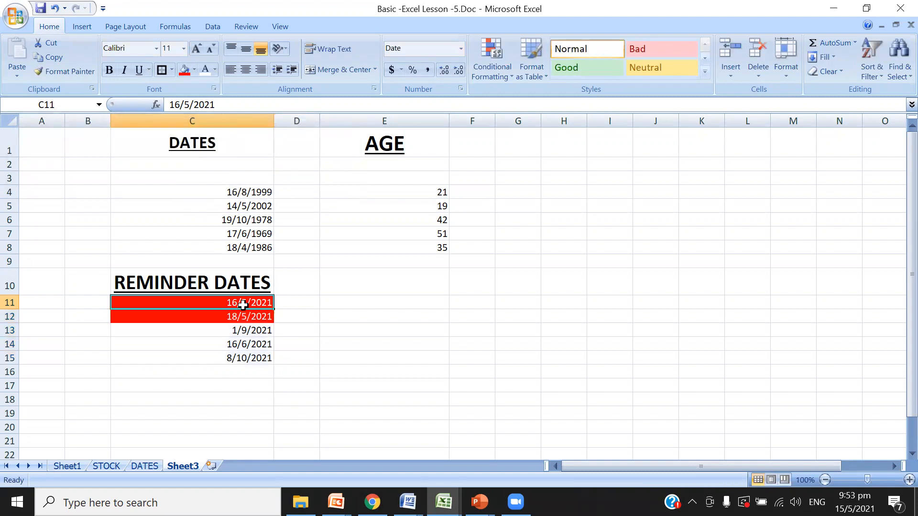
left_click_drag(242, 301, 249, 359)
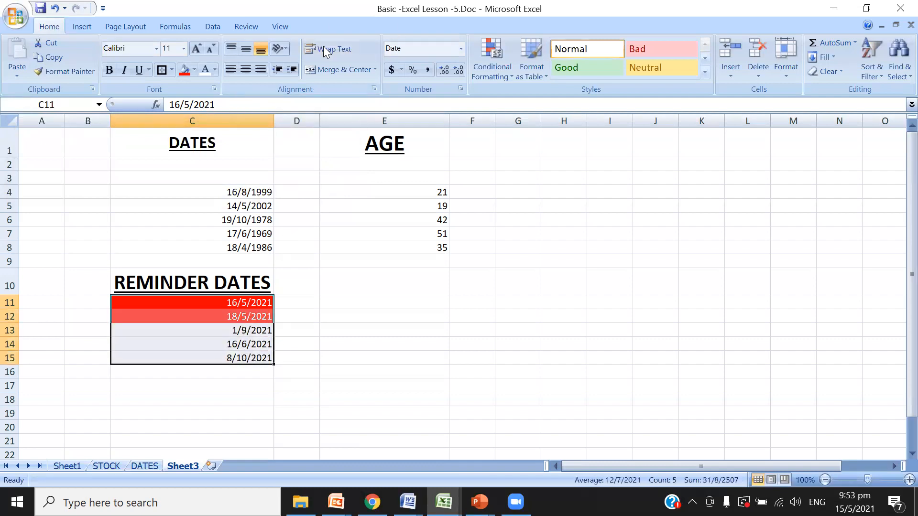
left_click(490, 68)
mouse_move(529, 99)
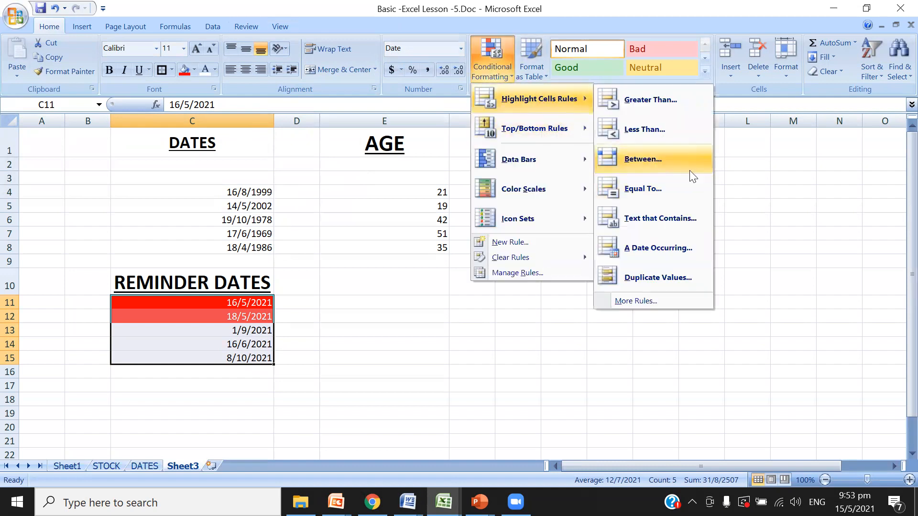
left_click(652, 153)
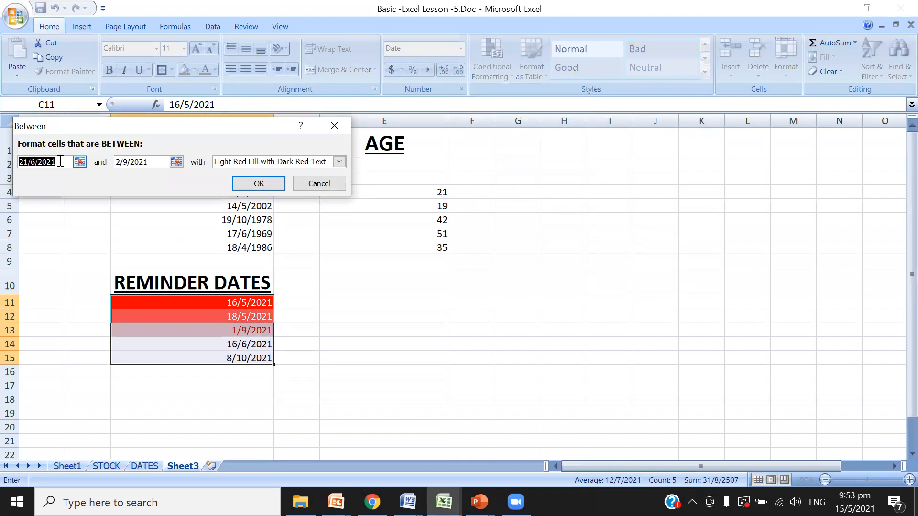
type("=")
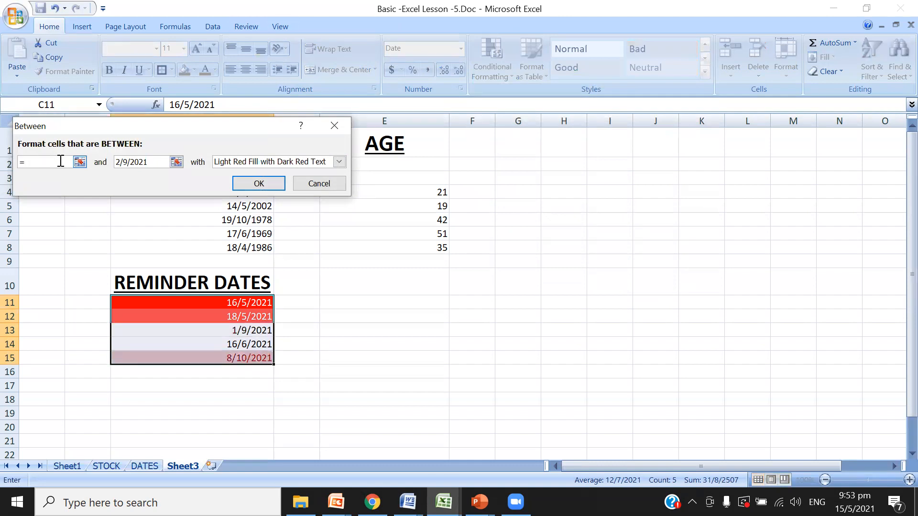
type("TODAY(")
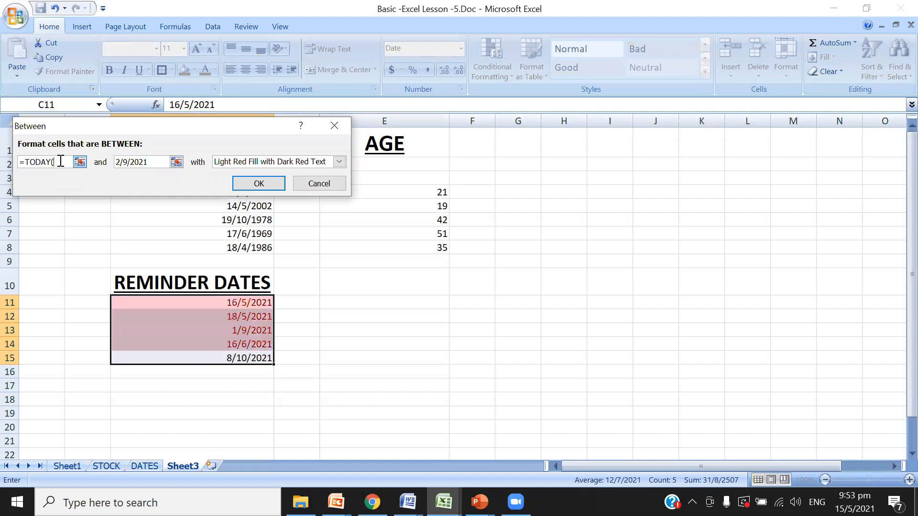
type(")+5")
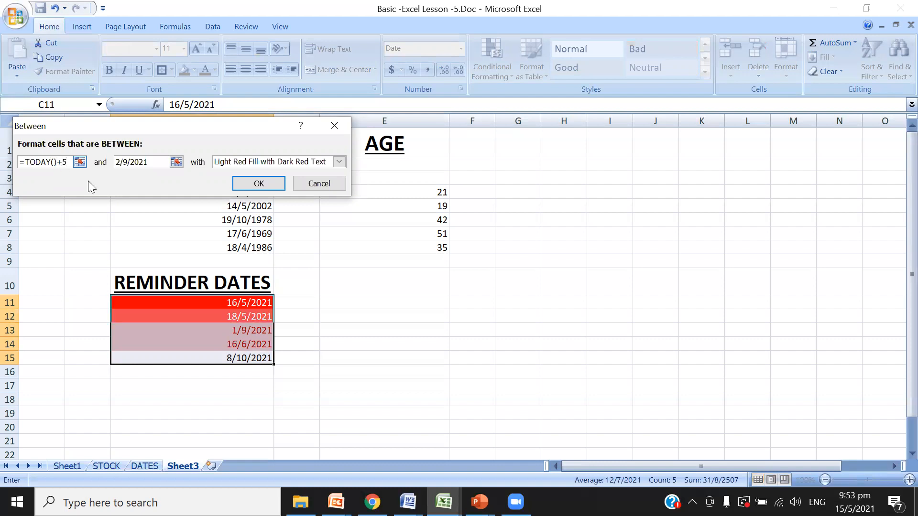
- Replace the new Between rule's upper limit with +TODAY()+30
left_click(154, 162)
key("BackSpace")
key("BackSpace")
key("BackSpace")
key("BackSpace")
key("BackSpace")
key("BackSpace")
key("BackSpace")
key("BackSpace")
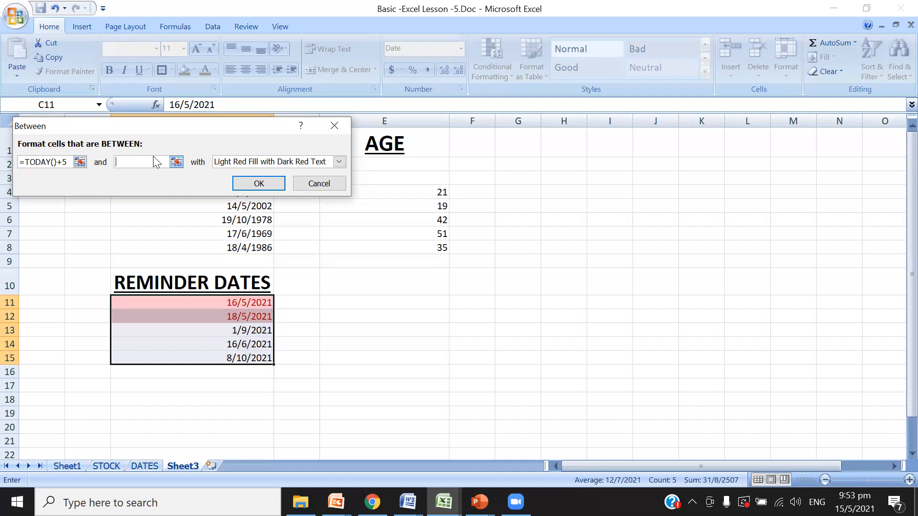
type("+")
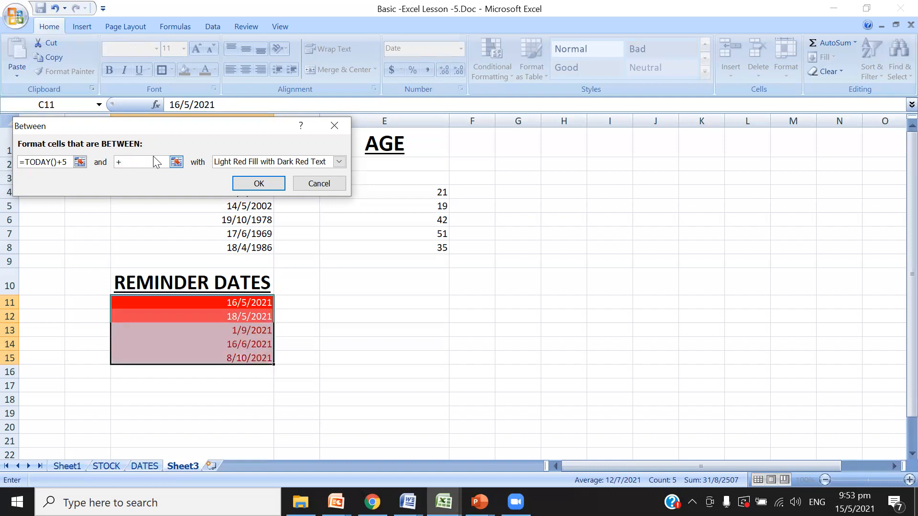
type("TODAY")
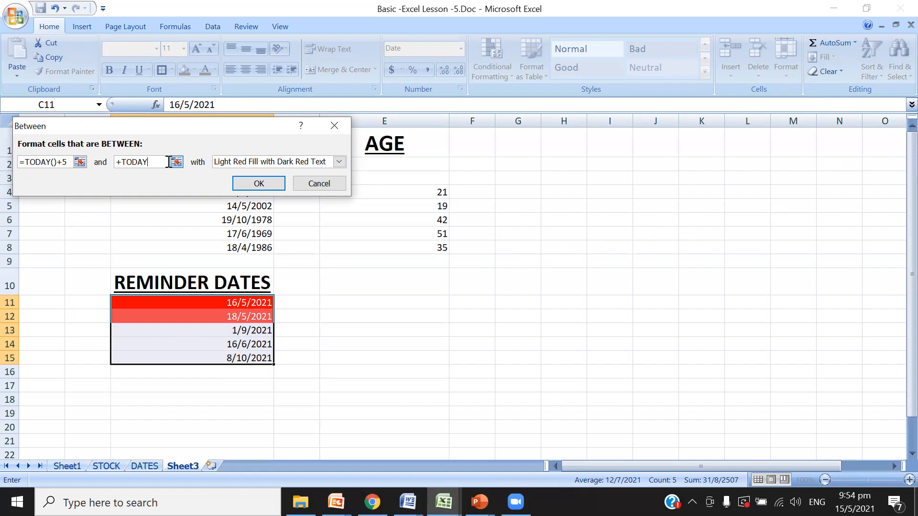
type("(")
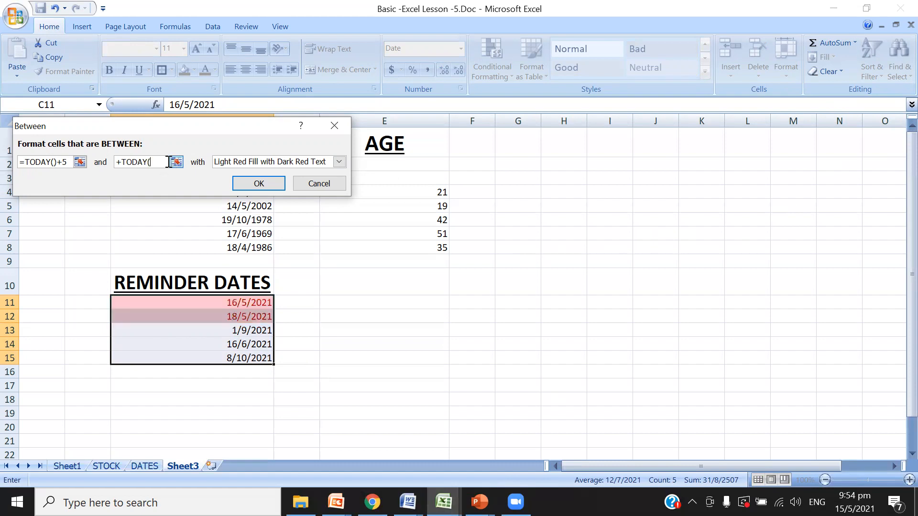
type(")+")
type("30")
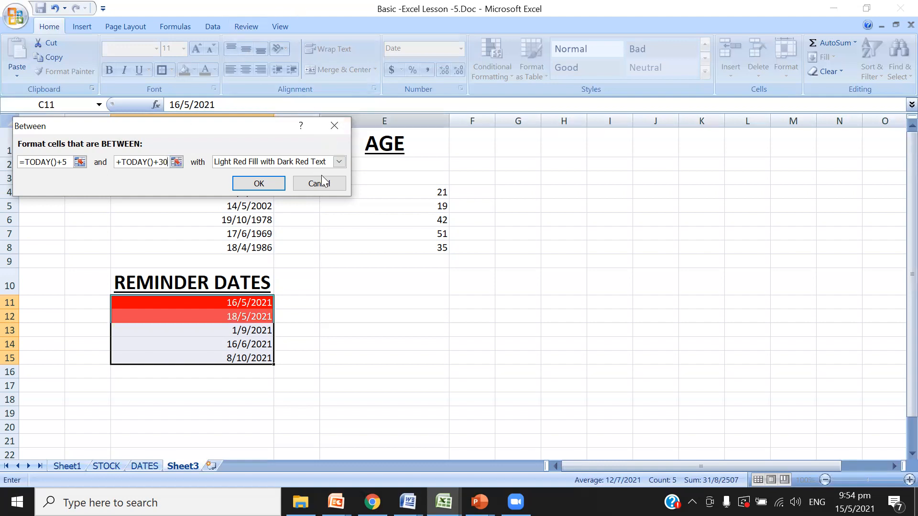
- Choose a custom format with white font and orange fill for the new Between rule
left_click(339, 161)
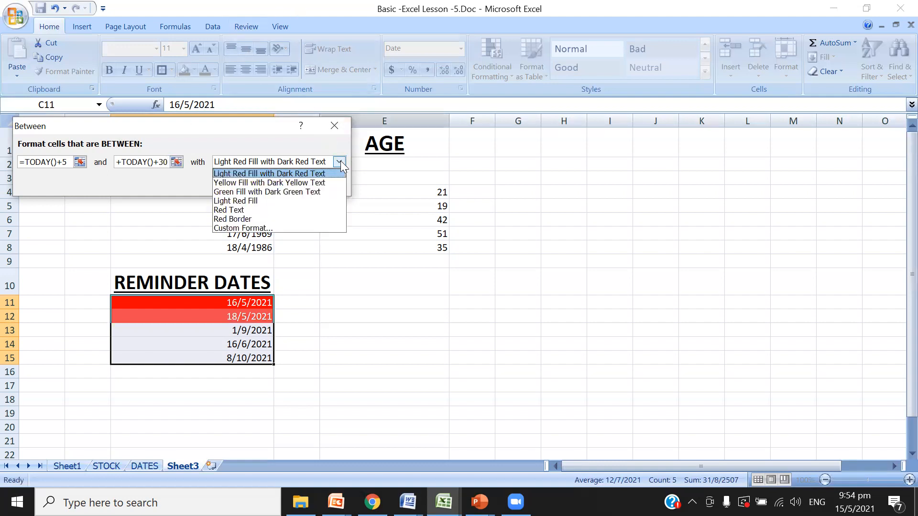
left_click(303, 228)
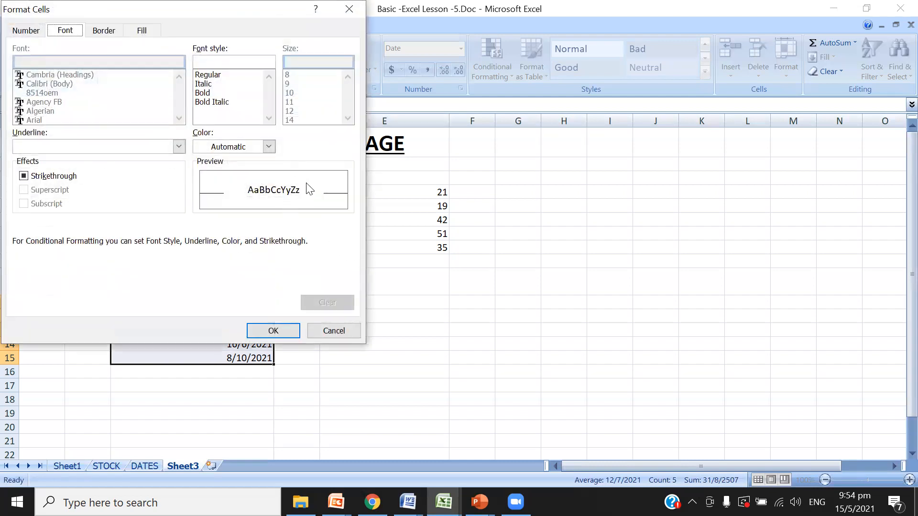
left_click(268, 146)
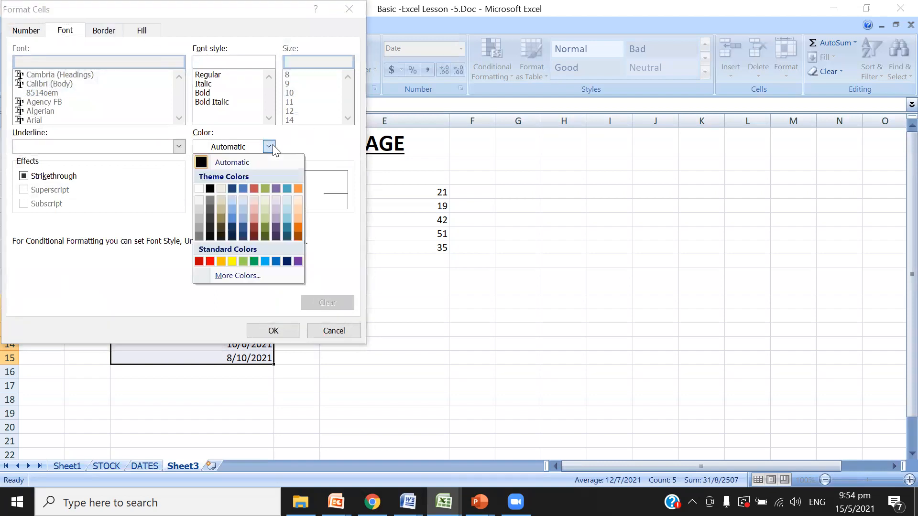
left_click(199, 188)
left_click(139, 35)
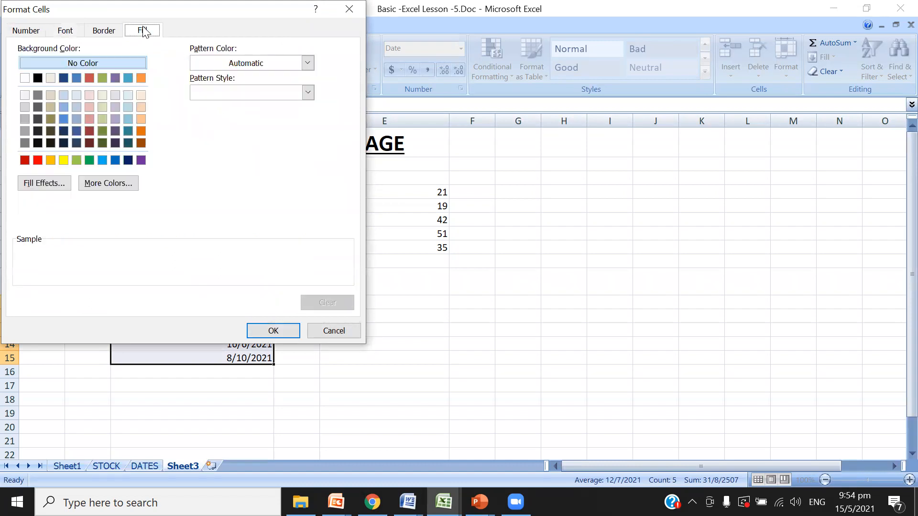
left_click(49, 160)
left_click(259, 332)
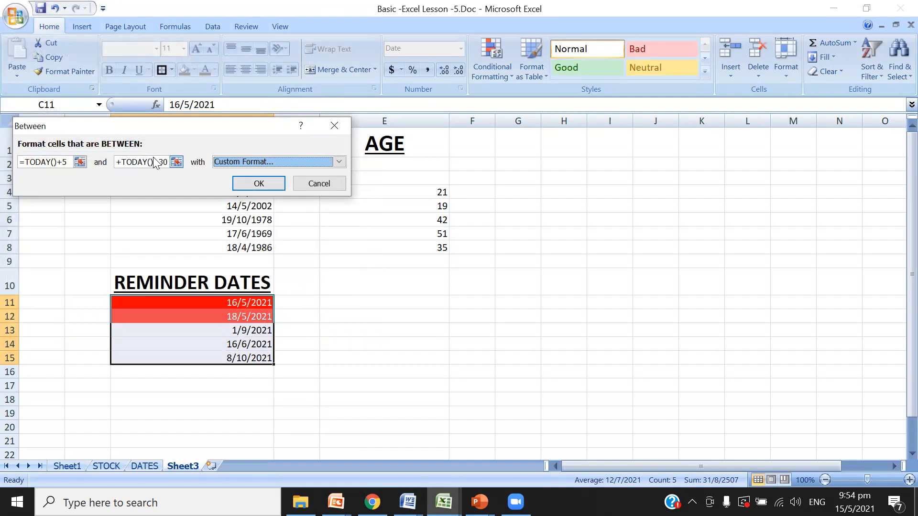
left_click(68, 160)
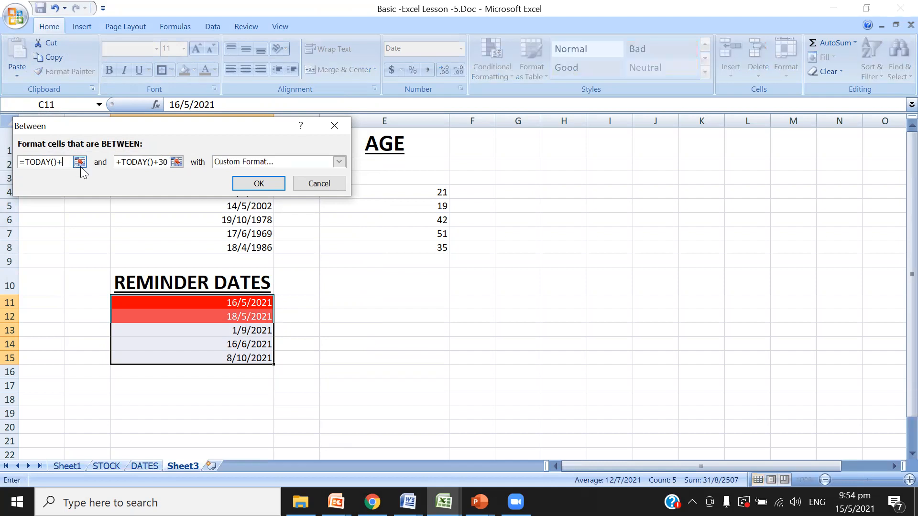
key("BackSpace")
key("BackSpace")
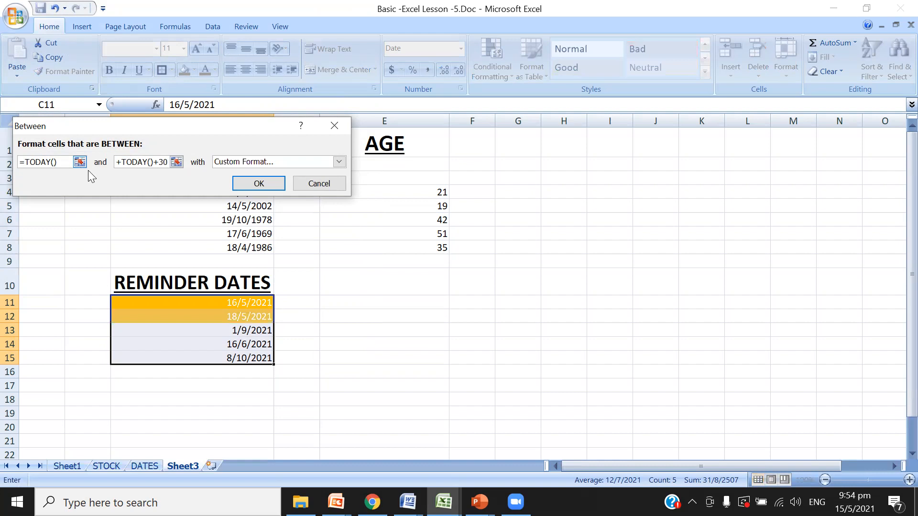
left_click(166, 160)
key("BackSpace")
key("BackSpace")
key("BackSpace")
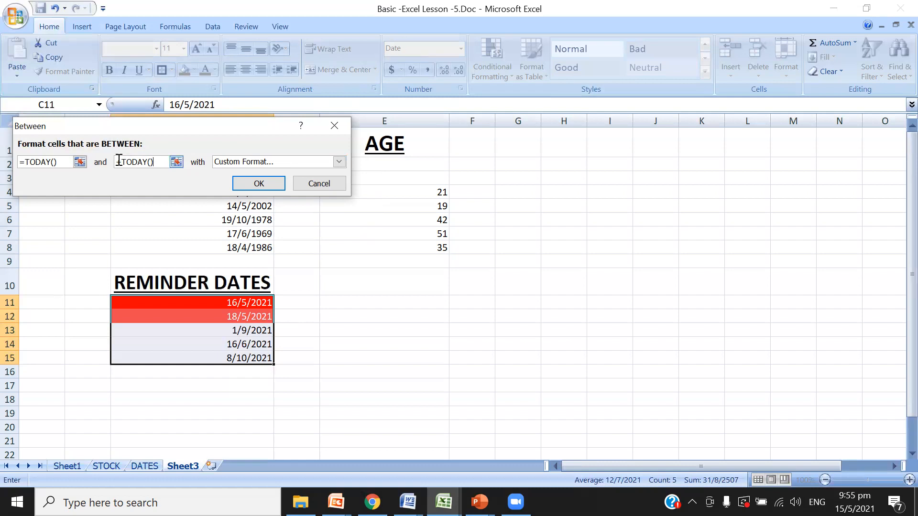
left_click(382, 320)
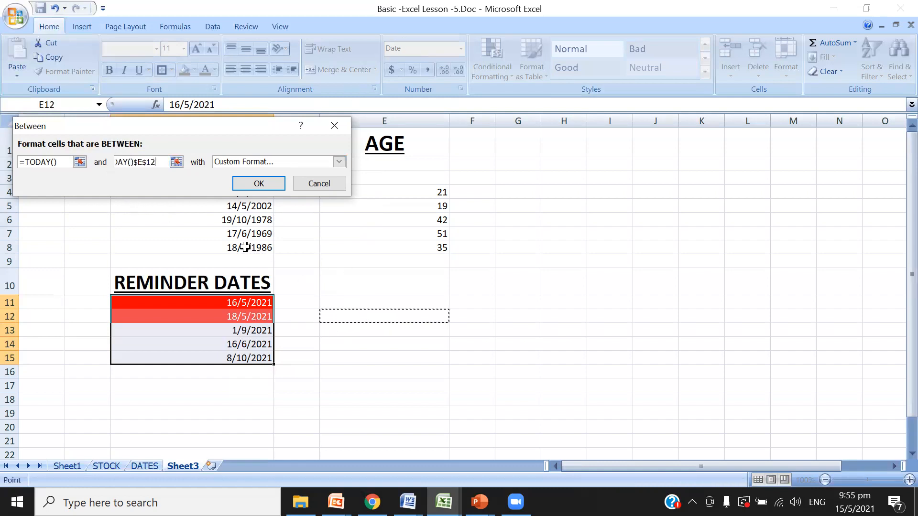
left_click(324, 186)
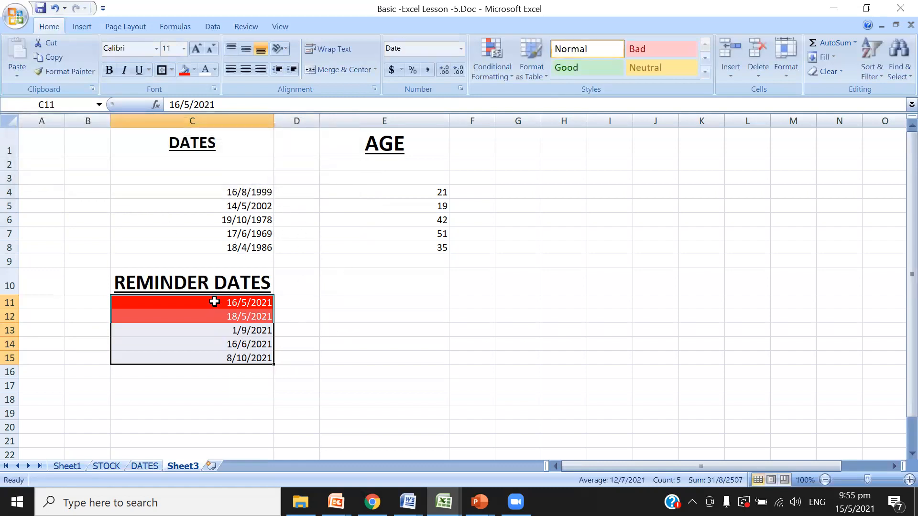
- Start a Less Than highlight rule on cells C11 to C15 with the limit =TODAY()+4
left_click_drag(213, 300, 227, 358)
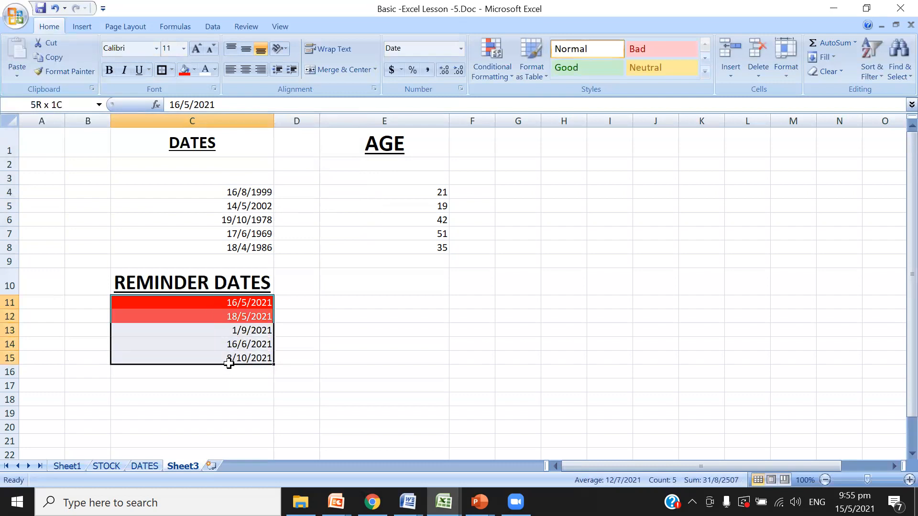
left_click(494, 72)
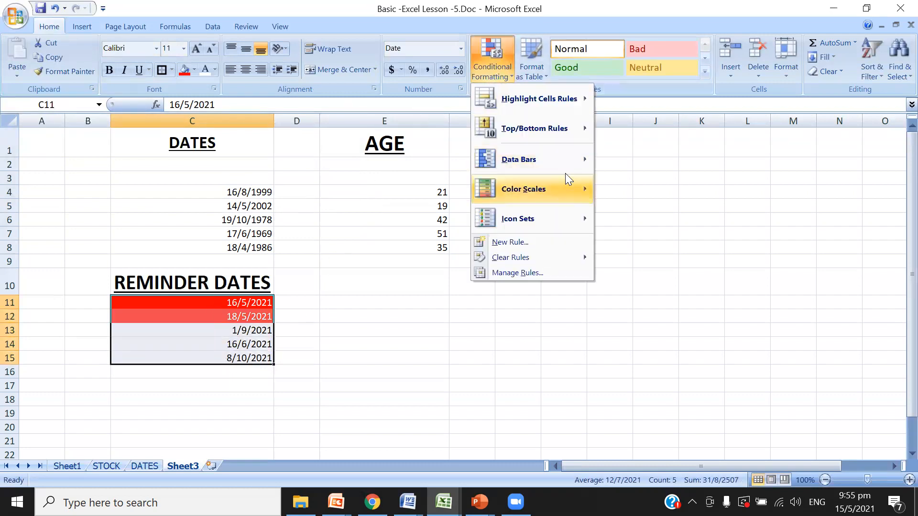
mouse_move(576, 102)
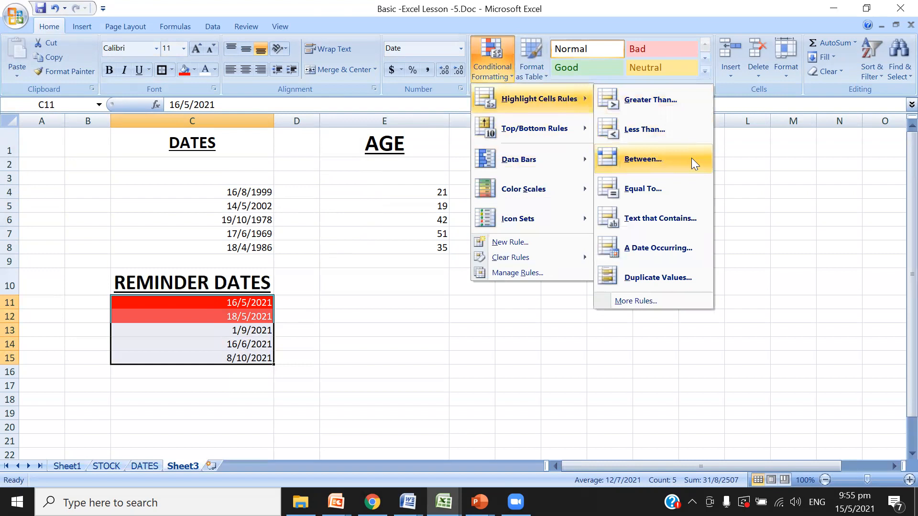
left_click(678, 128)
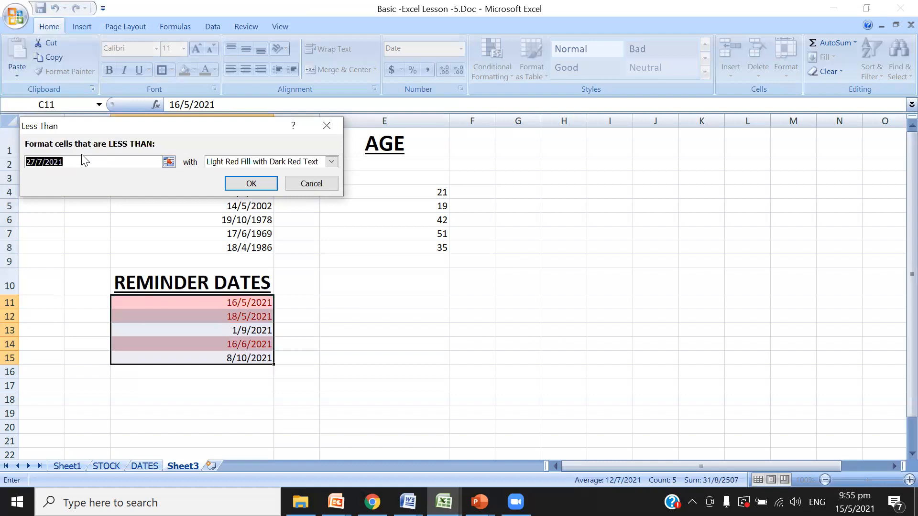
type("TOD")
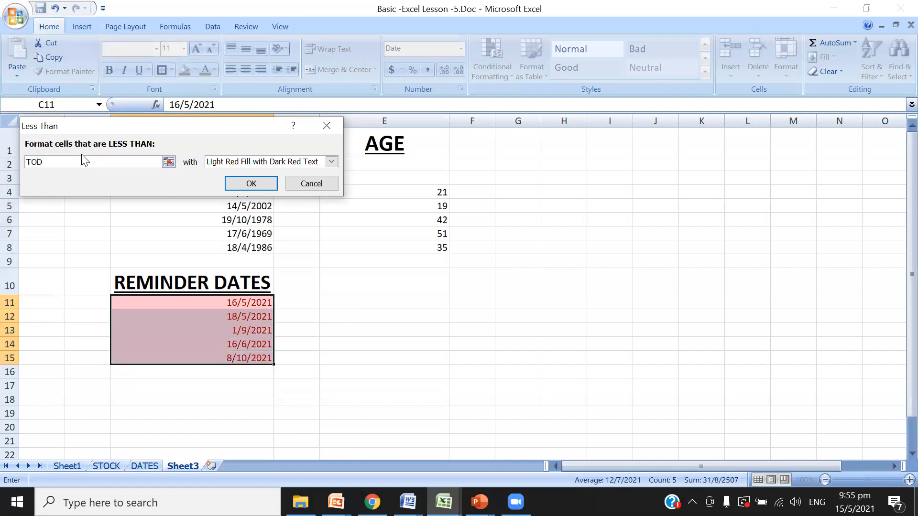
key("BackSpace")
key("BackSpace")
key("BackSpace")
type("=TODAY")
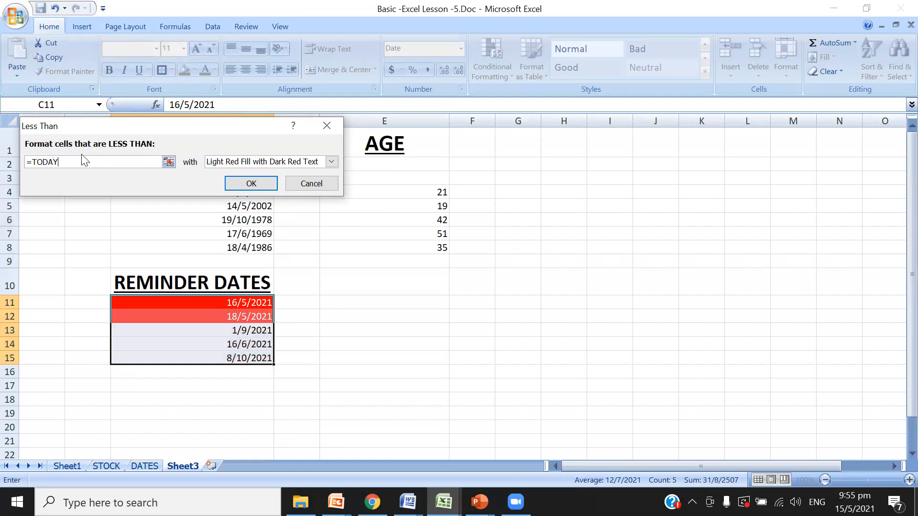
type("()+4")
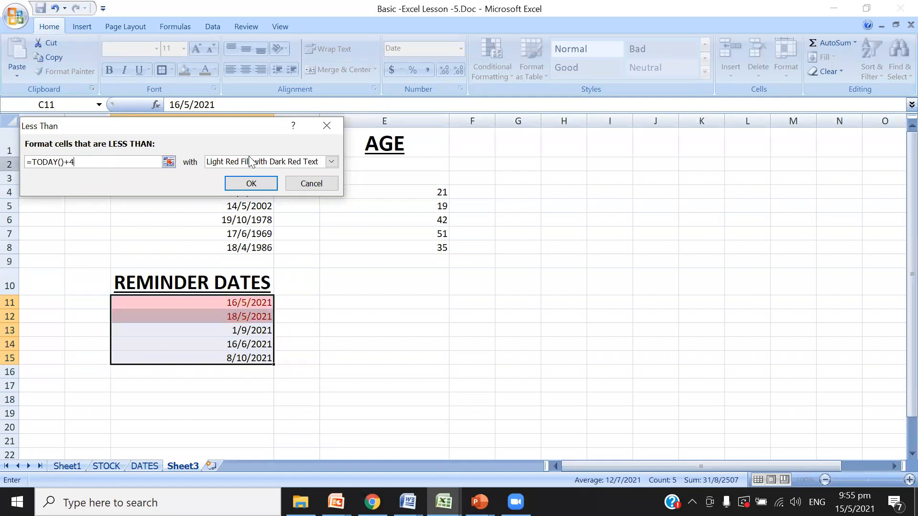
- Give the Less Than rule a custom format with red fill and white font, and apply the rule
left_click(330, 162)
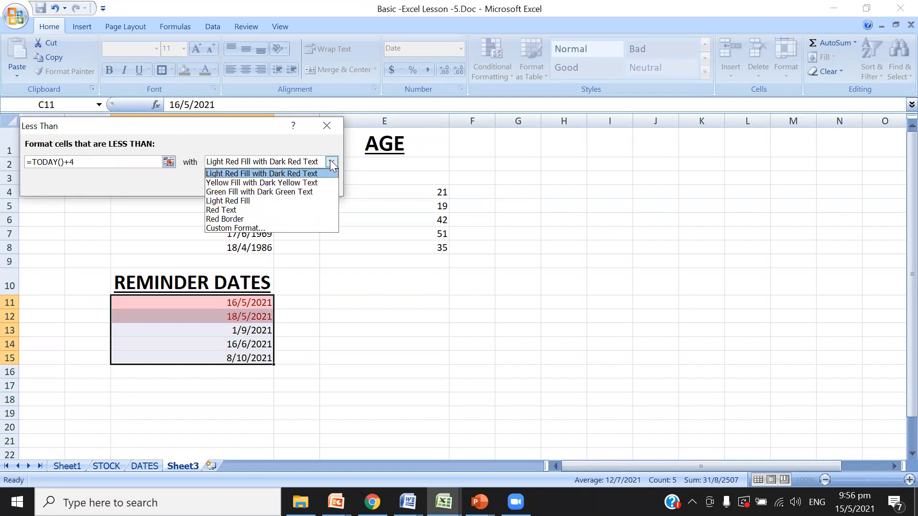
left_click(296, 226)
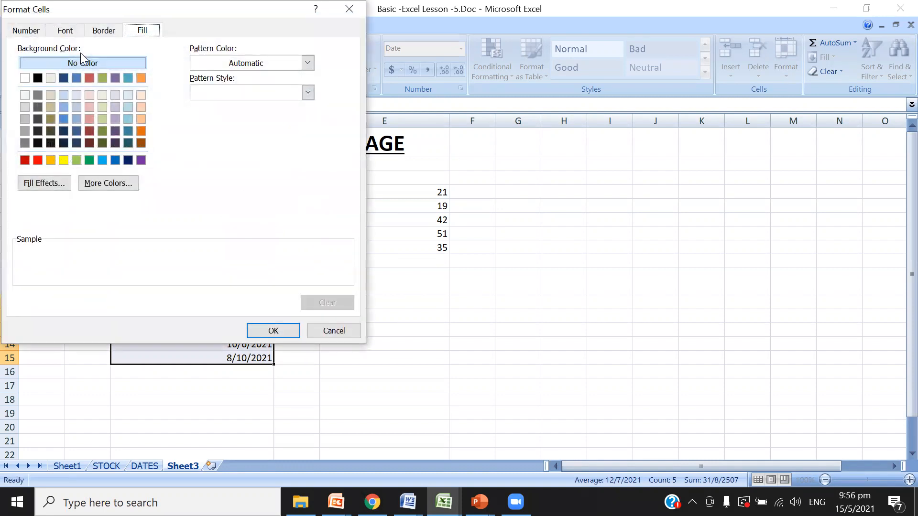
left_click(38, 160)
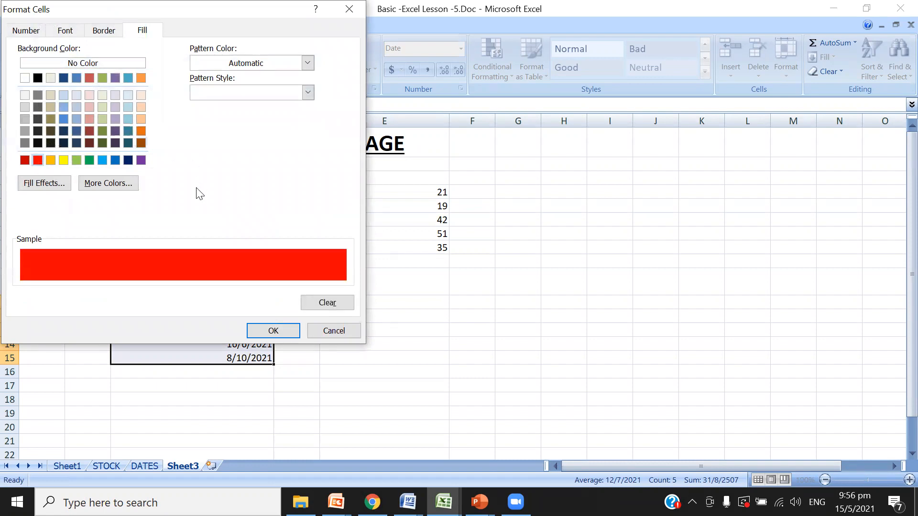
left_click(65, 32)
left_click(268, 147)
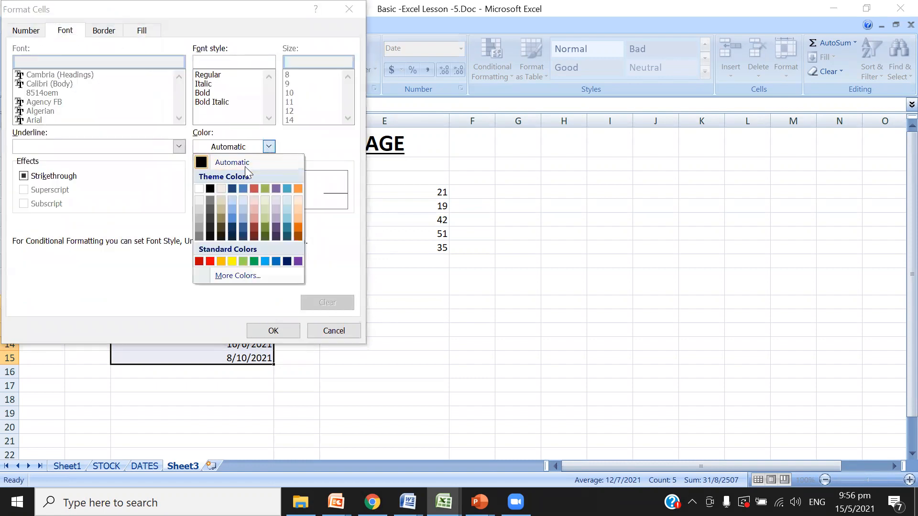
left_click(196, 190)
left_click(267, 332)
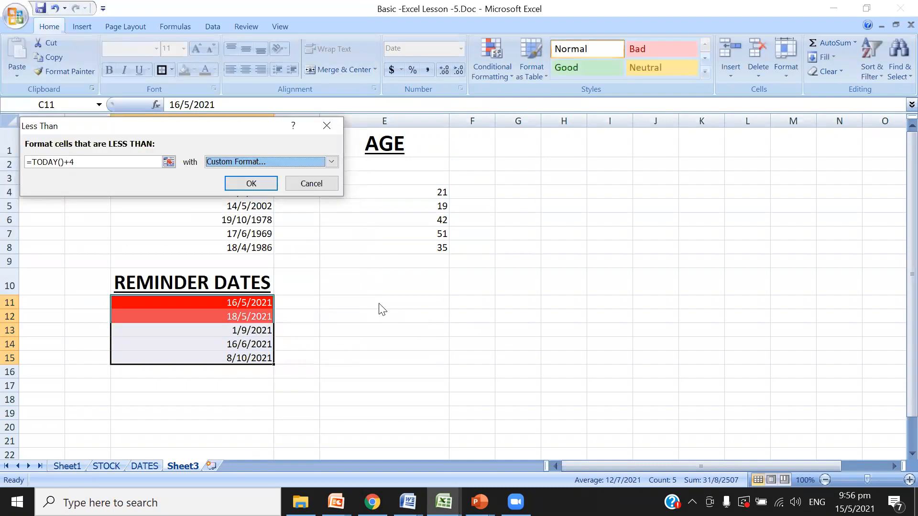
left_click(258, 184)
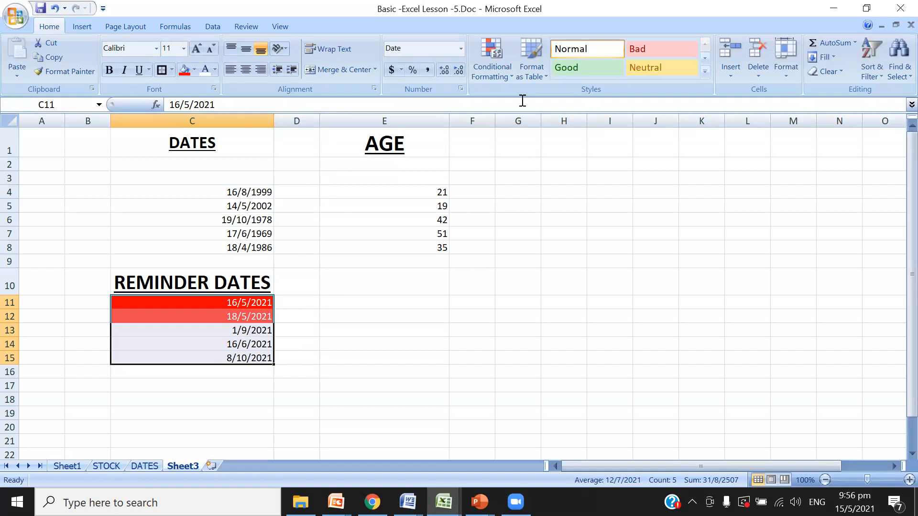
- Start a new Between highlight rule on cells C11 to C15 and clear its lower limit
left_click(492, 68)
mouse_move(557, 110)
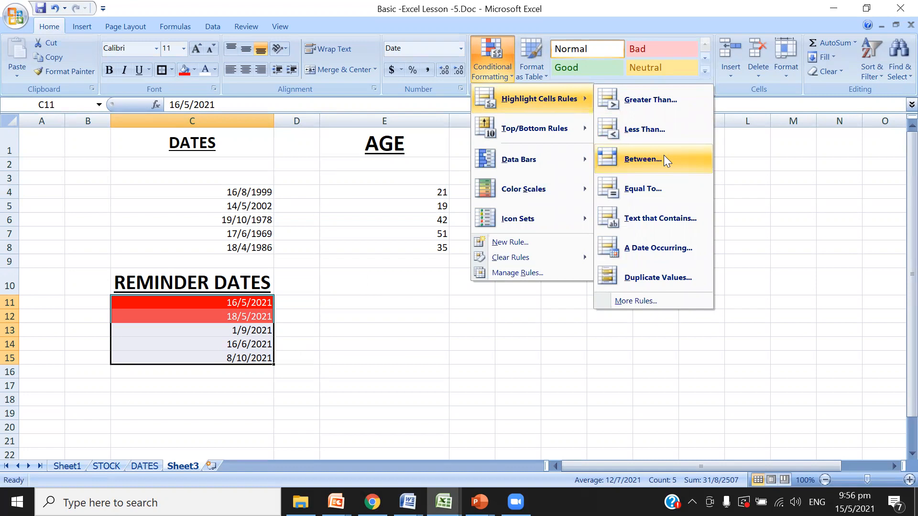
left_click(643, 159)
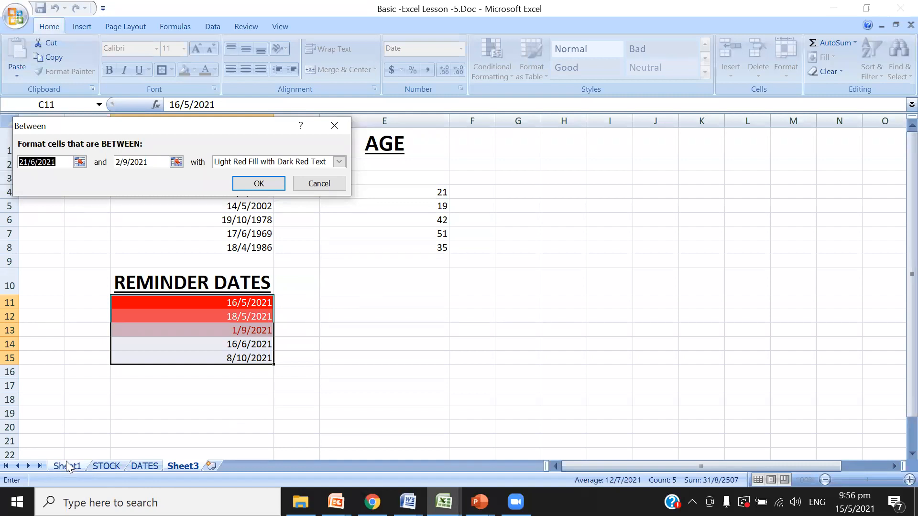
left_click(59, 162)
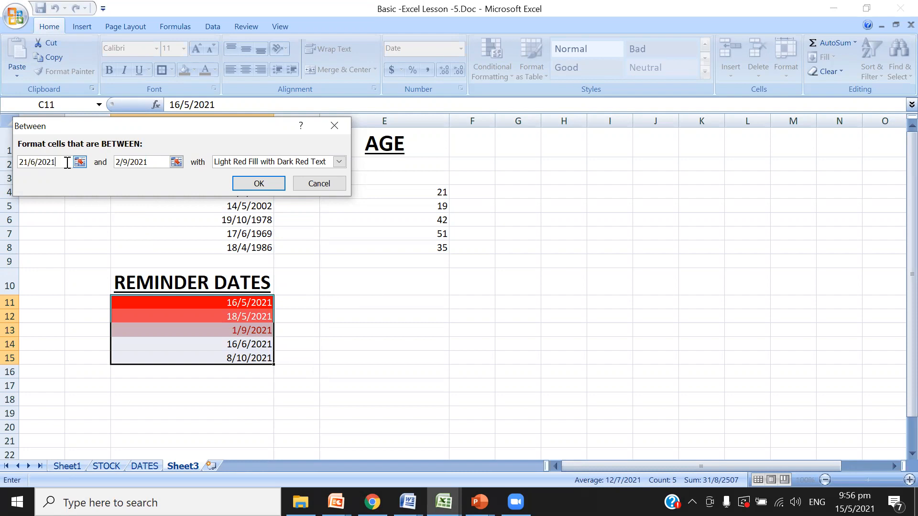
key("BackSpace")
key("BackSpace")
key("BackSpace")
key("BackSpace")
key("BackSpace")
key("BackSpace")
key("BackSpace")
key("BackSpace")
key("BackSpace")
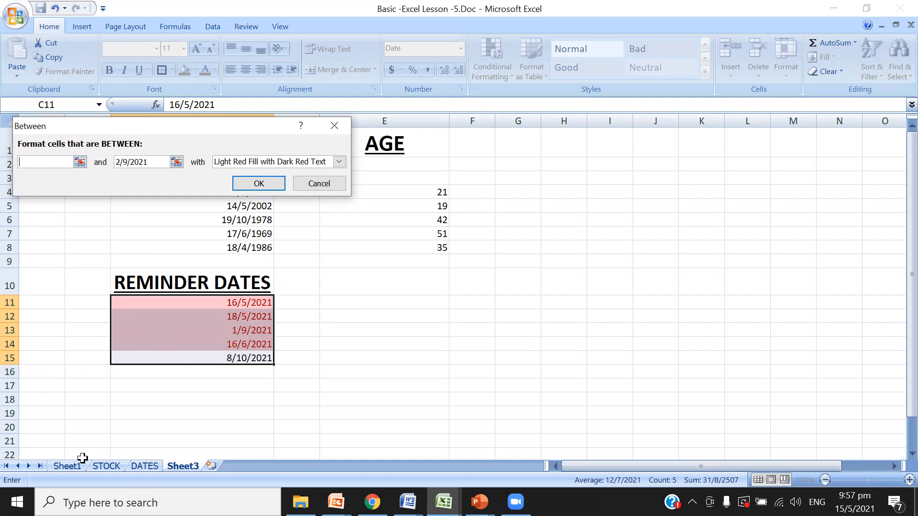
- Look at the coloured dates on Sheet1 and DATES, return to Sheet3 and clear the sheet reference from the lower limit
left_click(70, 466)
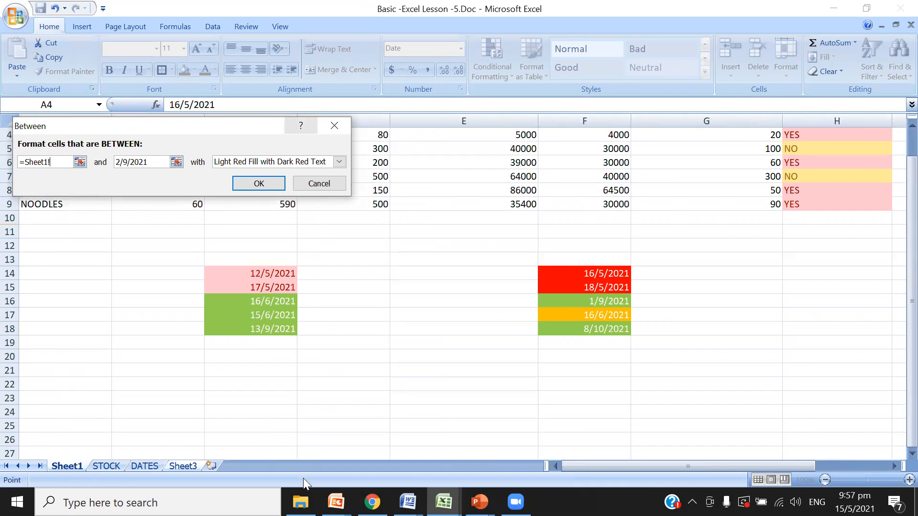
left_click(154, 466)
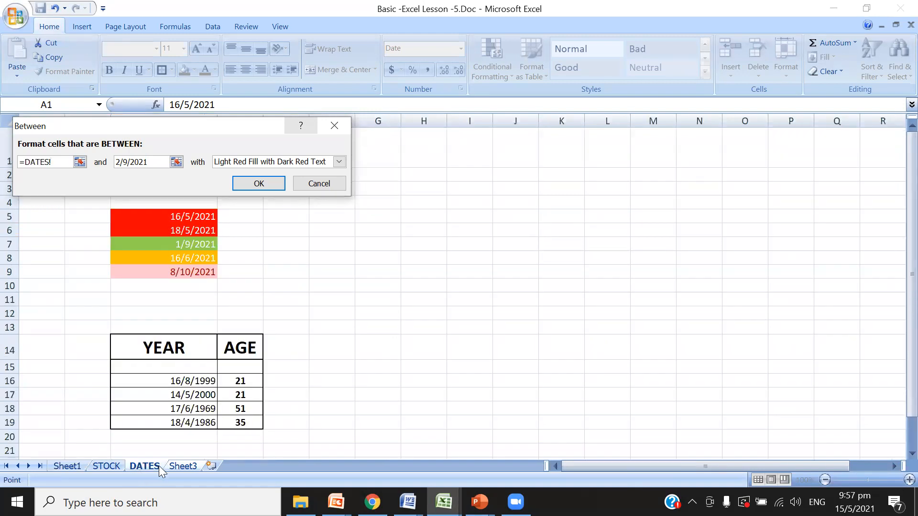
left_click(170, 466)
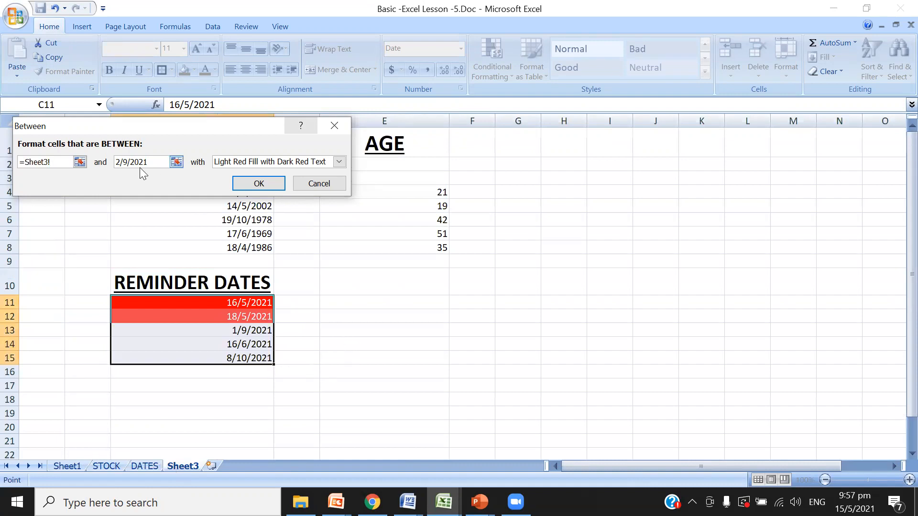
left_click(63, 158)
key("BackSpace")
key("BackSpace")
key("BackSpace")
key("BackSpace")
key("BackSpace")
key("BackSpace")
key("BackSpace")
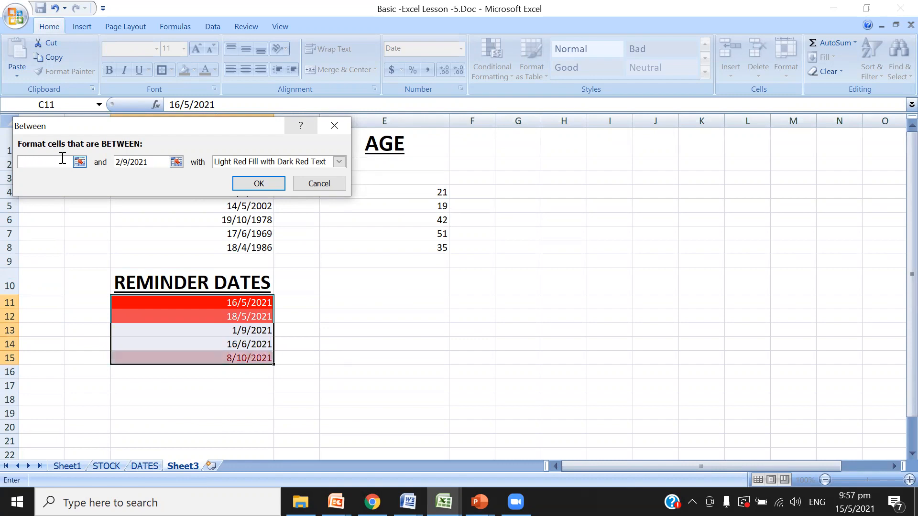
- Set the Between rule's lower limit to =TODAY+6 and its upper limit to =TODAY()+30
type("=TOD")
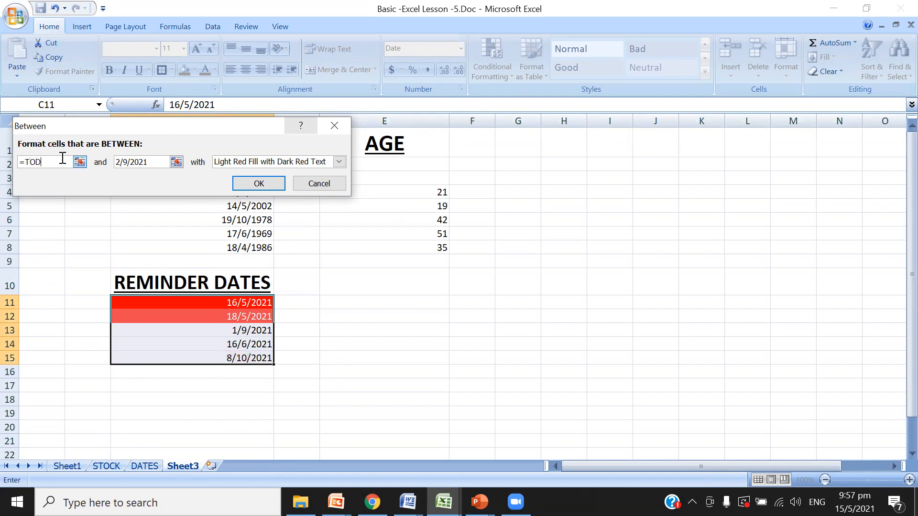
type("AY+6")
left_click(150, 162)
key("BackSpace")
key("BackSpace")
key("BackSpace")
key("BackSpace")
key("BackSpace")
key("BackSpace")
key("BackSpace")
key("BackSpace")
type("=TODAY(")
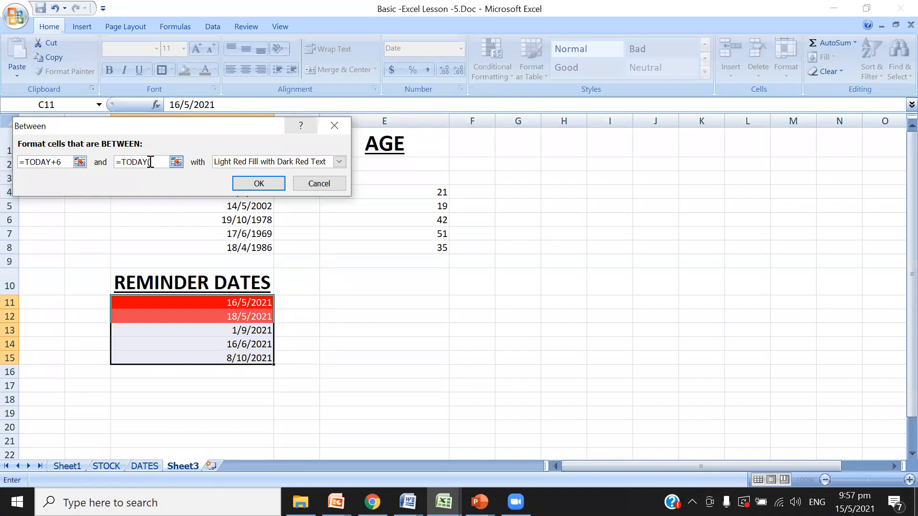
type(")+30")
- Give the Between rule a custom format with orange fill and white font, and apply the rule
left_click(339, 162)
left_click(299, 228)
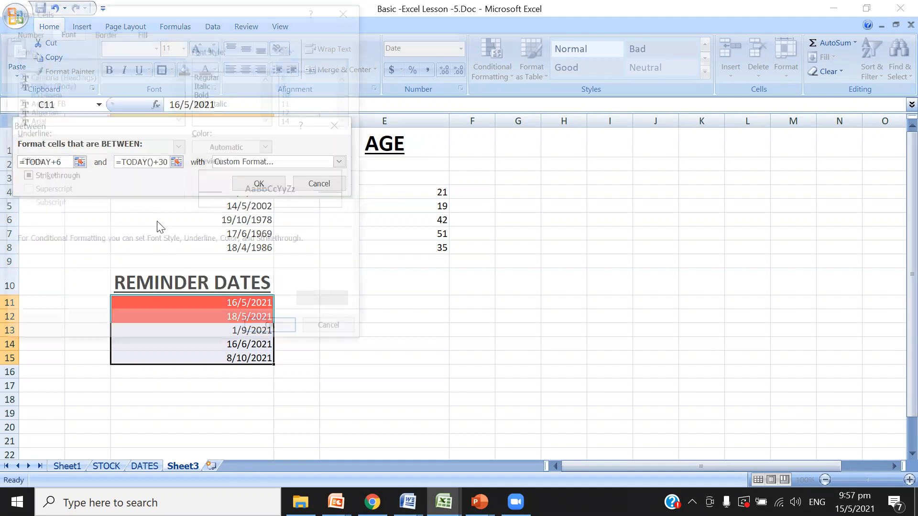
left_click(146, 31)
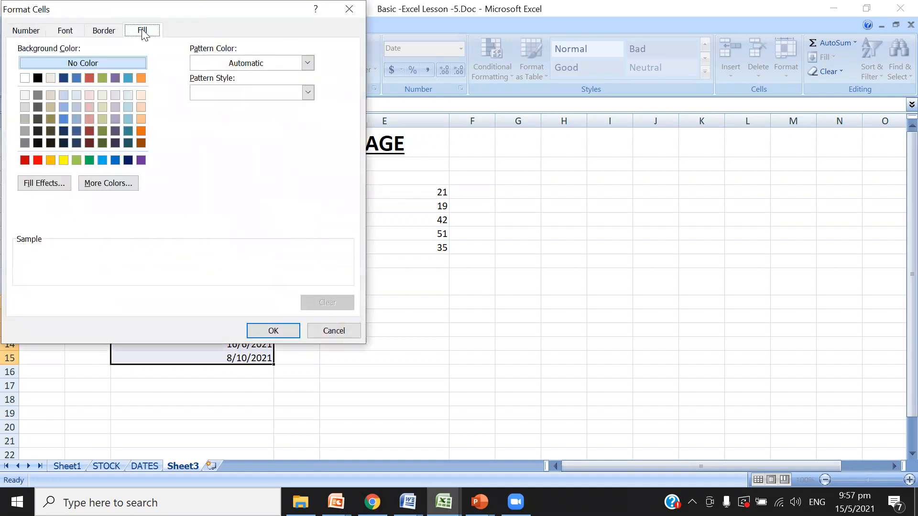
left_click(49, 161)
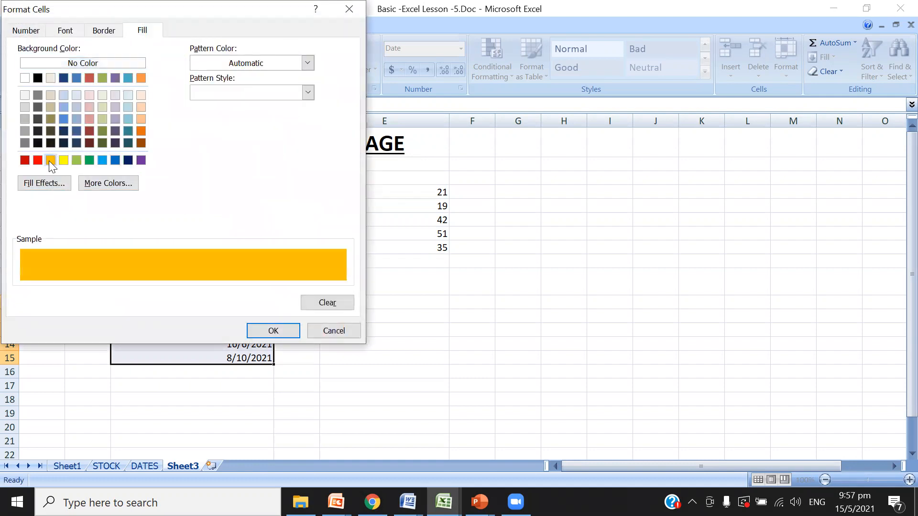
left_click(54, 31)
left_click(268, 147)
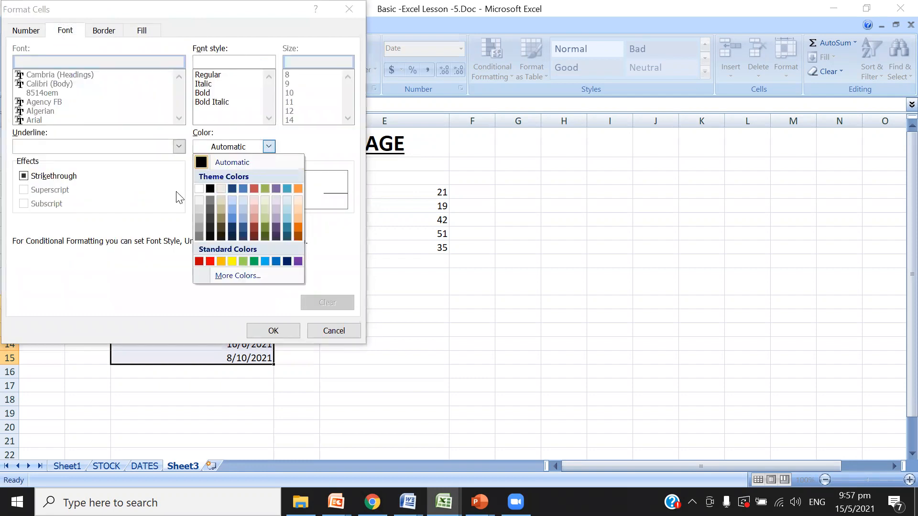
left_click(196, 188)
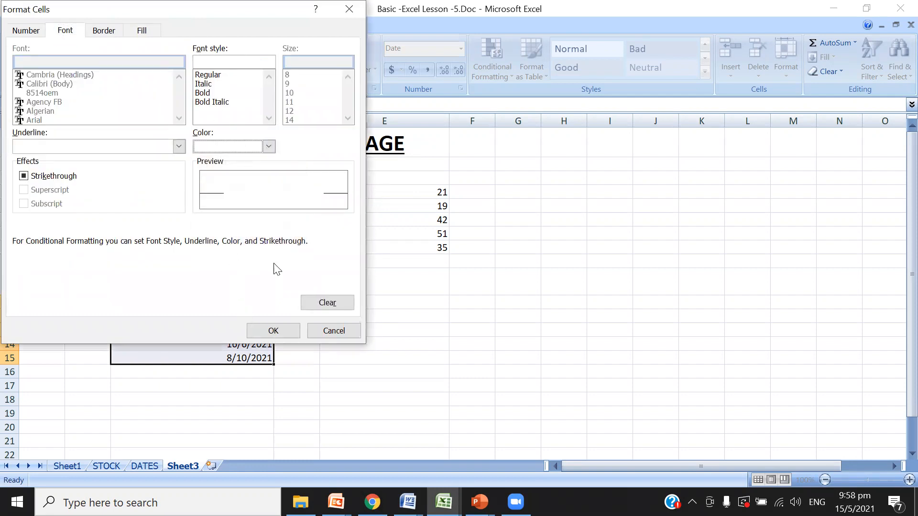
left_click(294, 333)
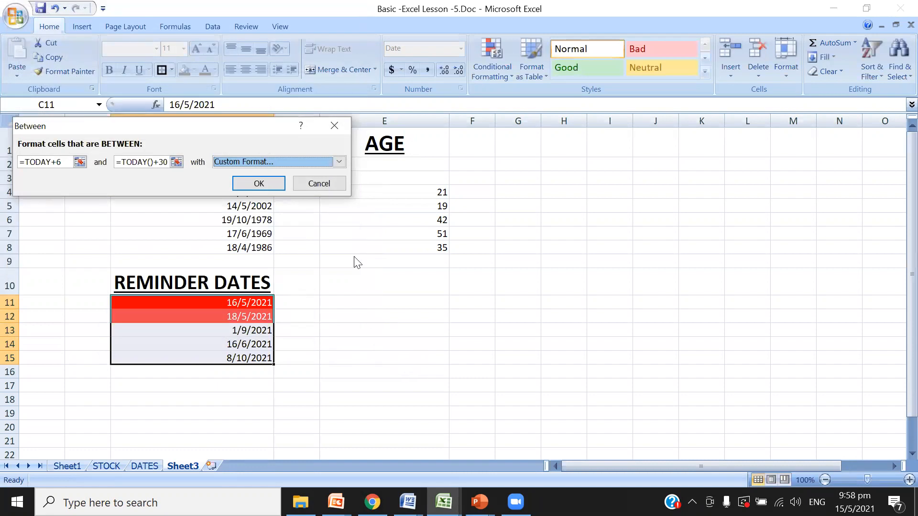
left_click(262, 184)
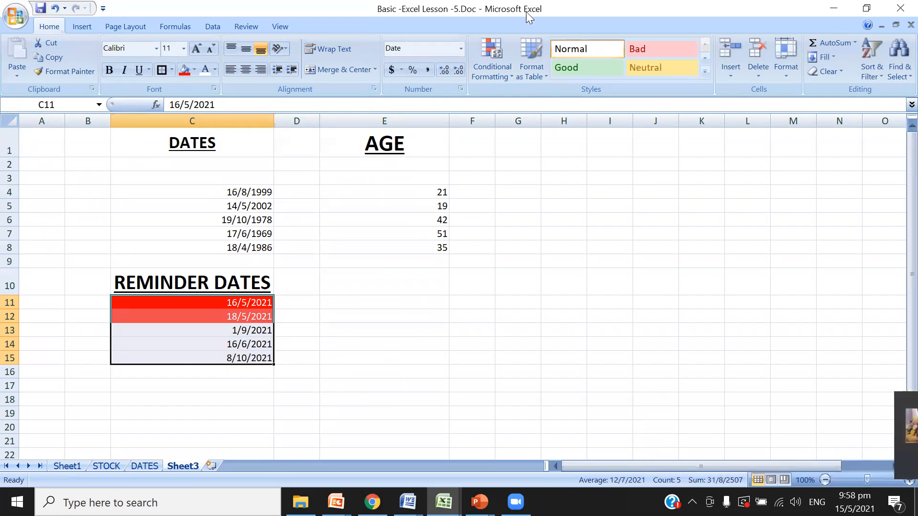
- Start another Between highlight rule on cells C11 to C15 with the lower limit =TODAY()+6
left_click(487, 64)
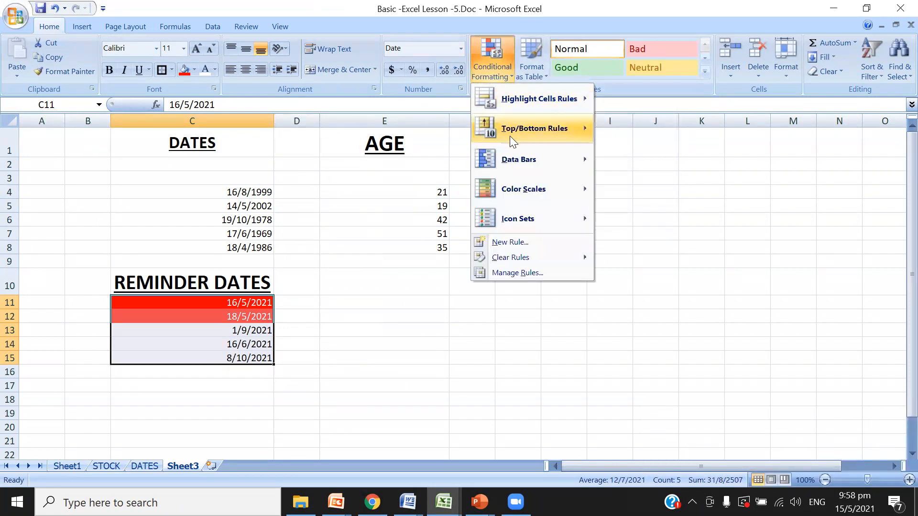
mouse_move(530, 95)
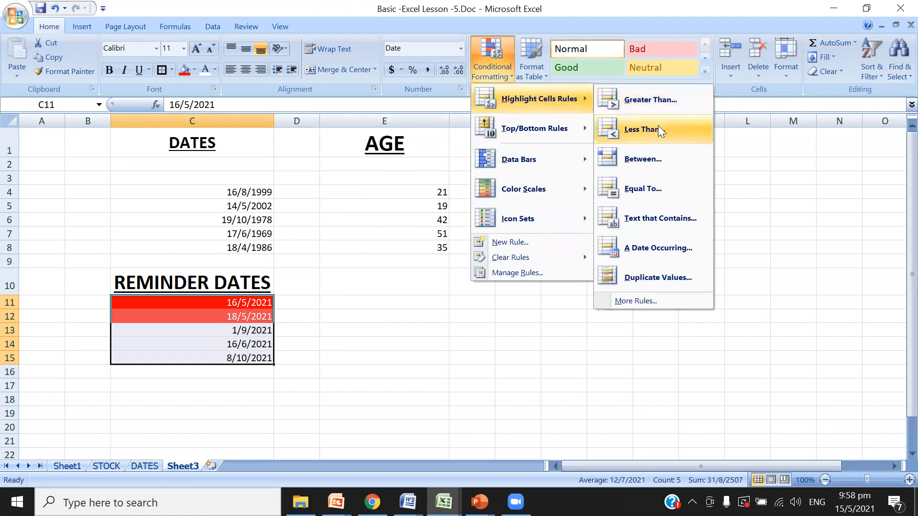
left_click(657, 158)
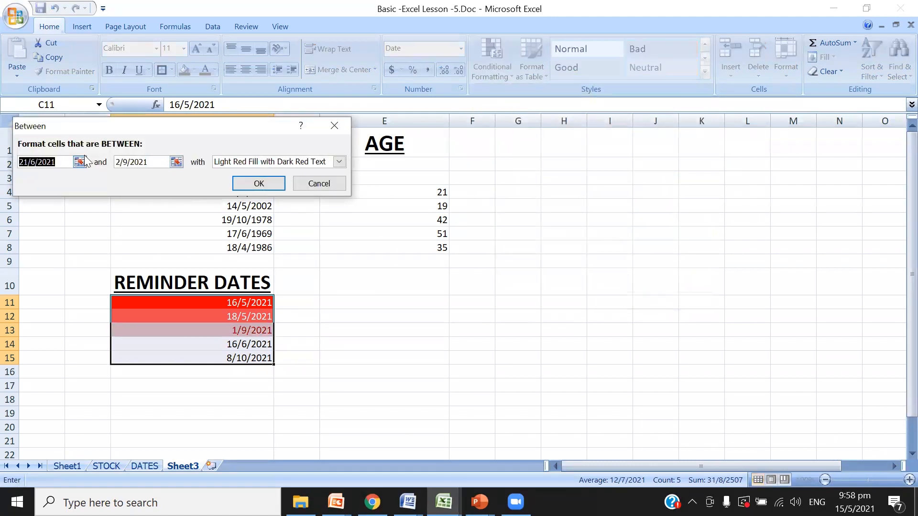
type("=")
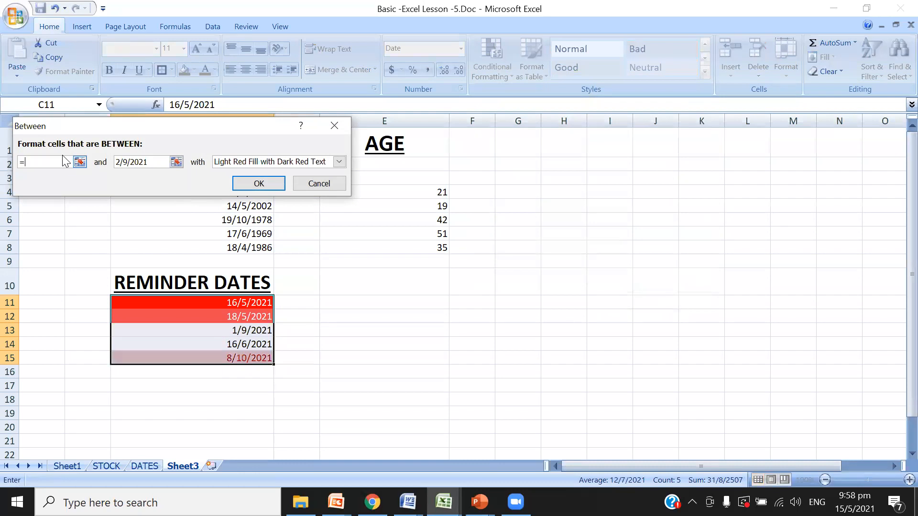
type("TODAY()")
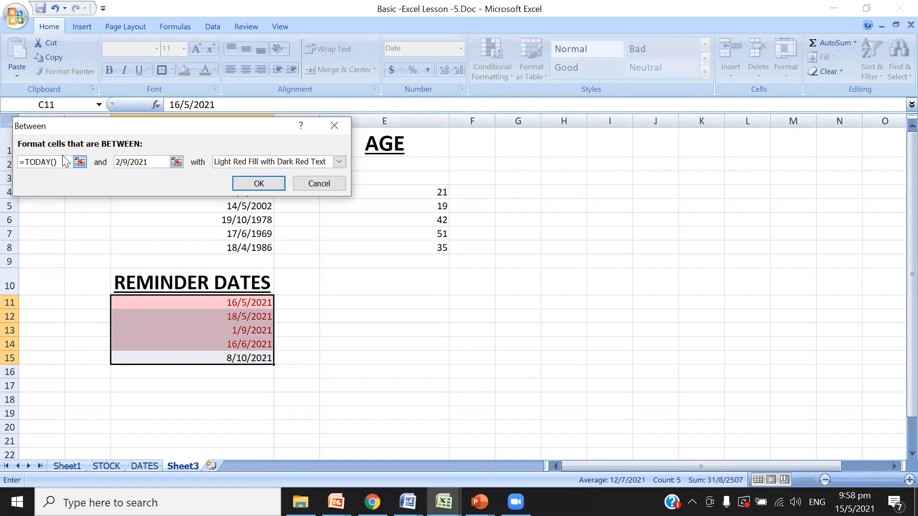
type("+")
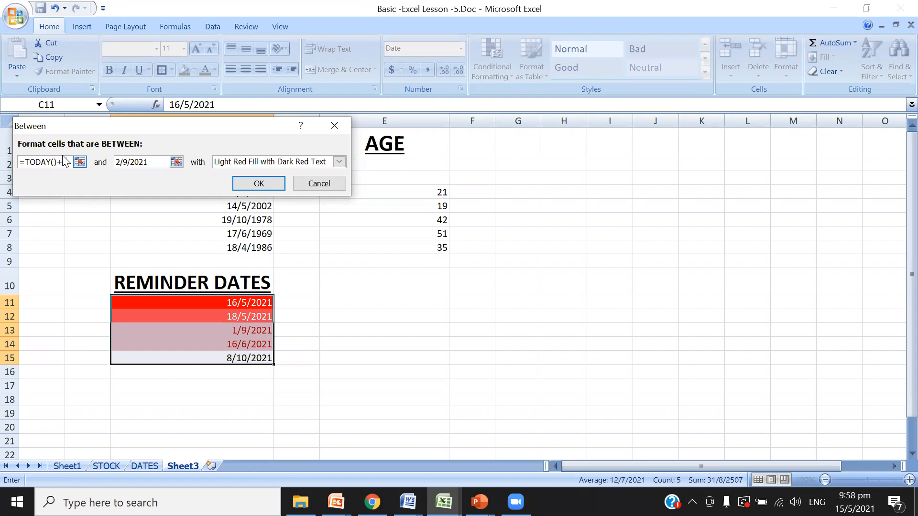
type("6")
- Replace the Between rule's upper limit with =TODAY()+31
left_click(156, 160)
key("BackSpace")
key("BackSpace")
key("BackSpace")
key("BackSpace")
key("BackSpace")
key("BackSpace")
key("BackSpace")
key("BackSpace")
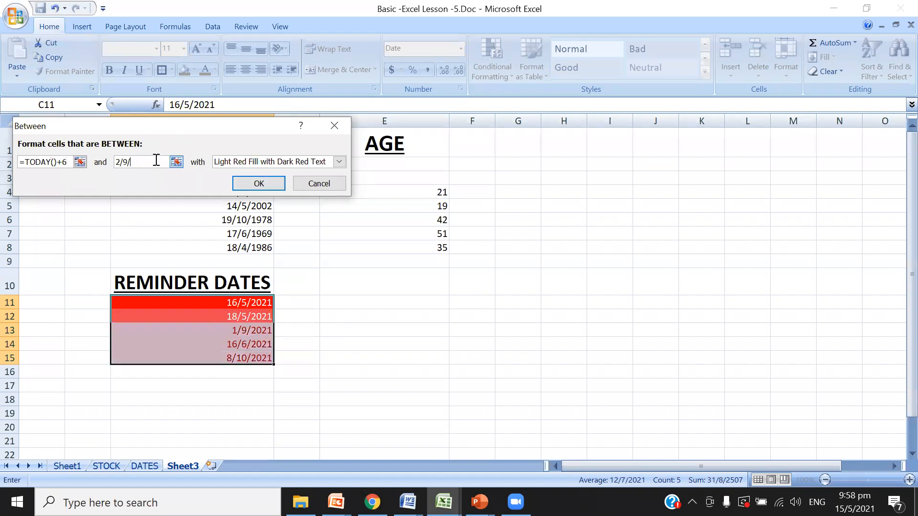
type("=TO")
type("D")
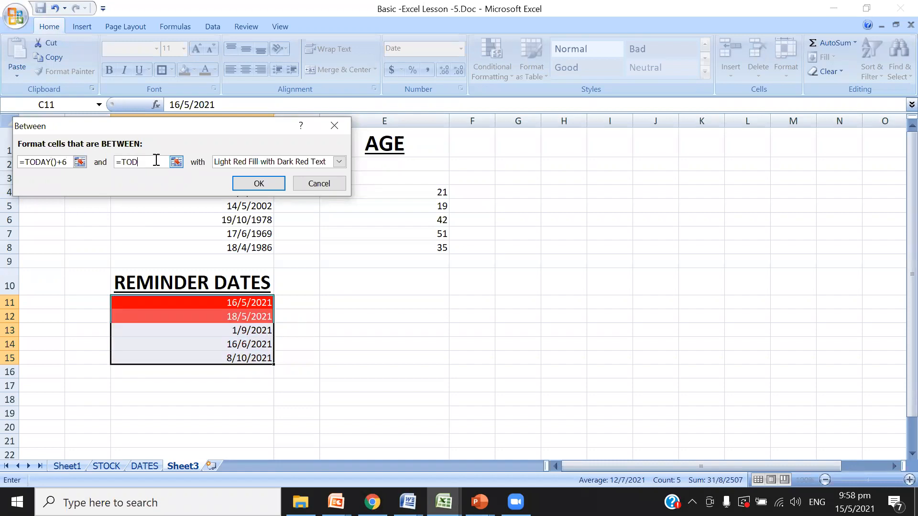
type("AY()")
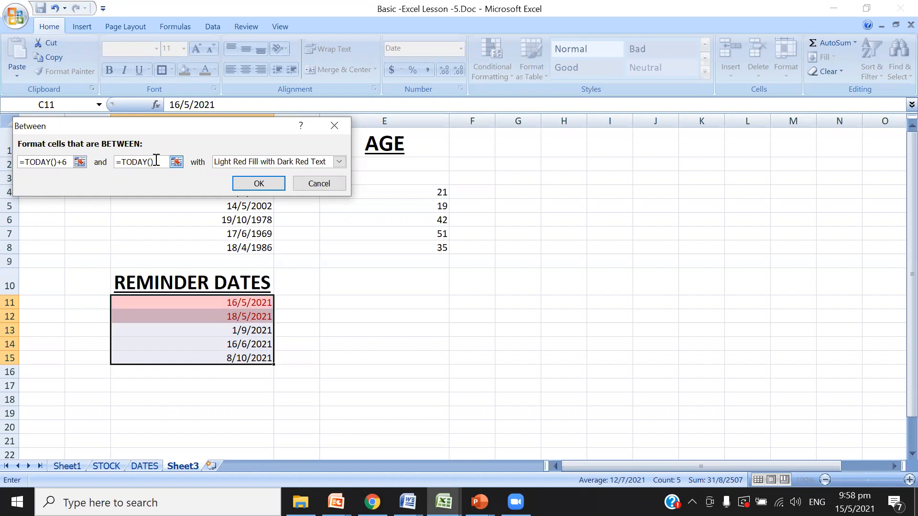
type("+31")
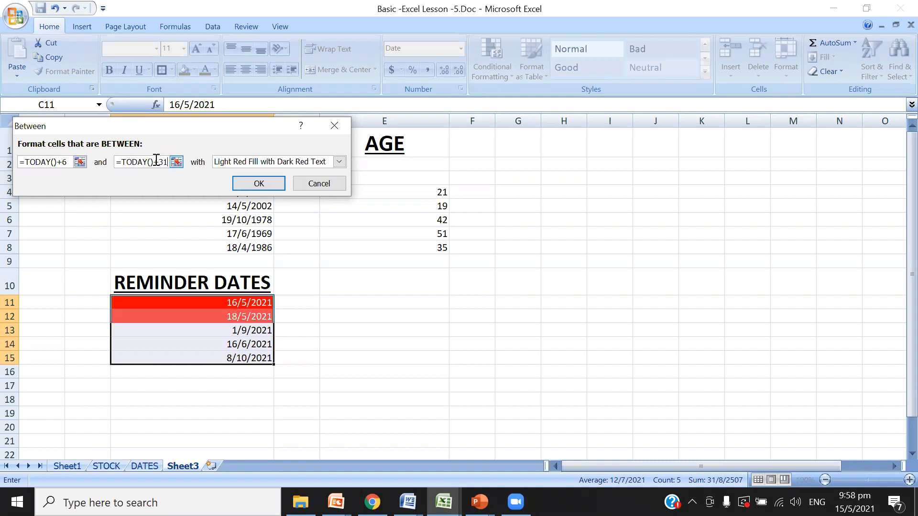
- Choose Yellow Fill with Dark Yellow Text for the Between rule and apply it
left_click(339, 162)
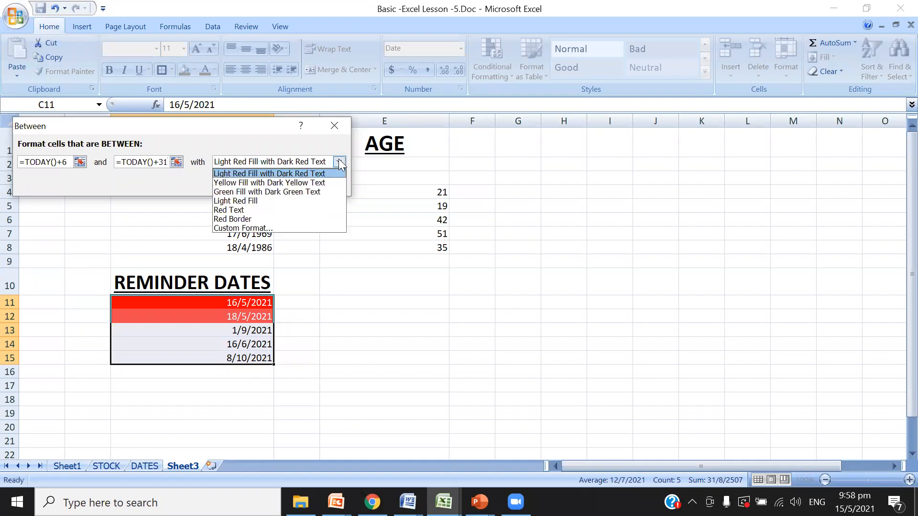
left_click(313, 182)
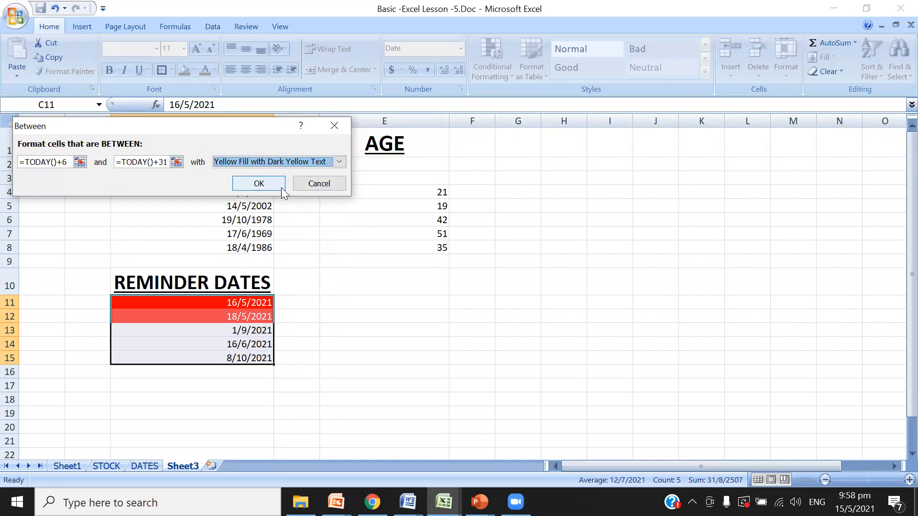
left_click(266, 185)
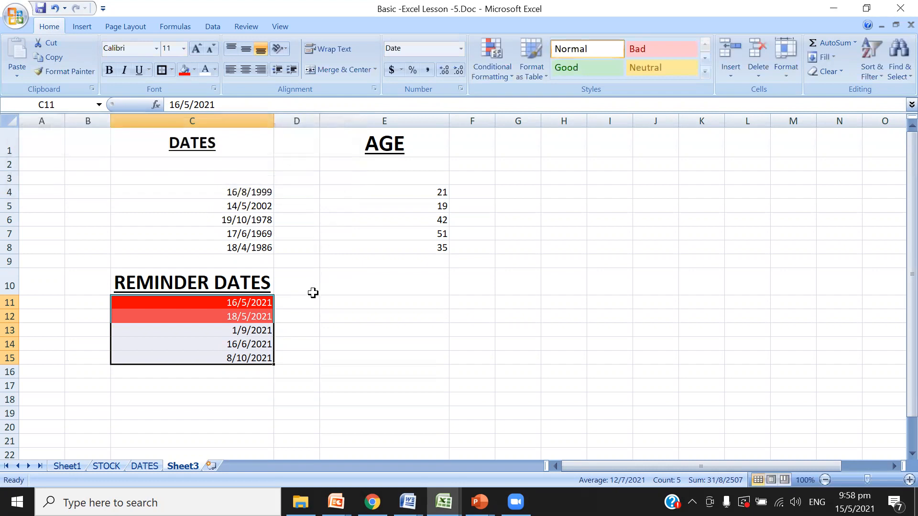
left_click(504, 66)
mouse_move(522, 104)
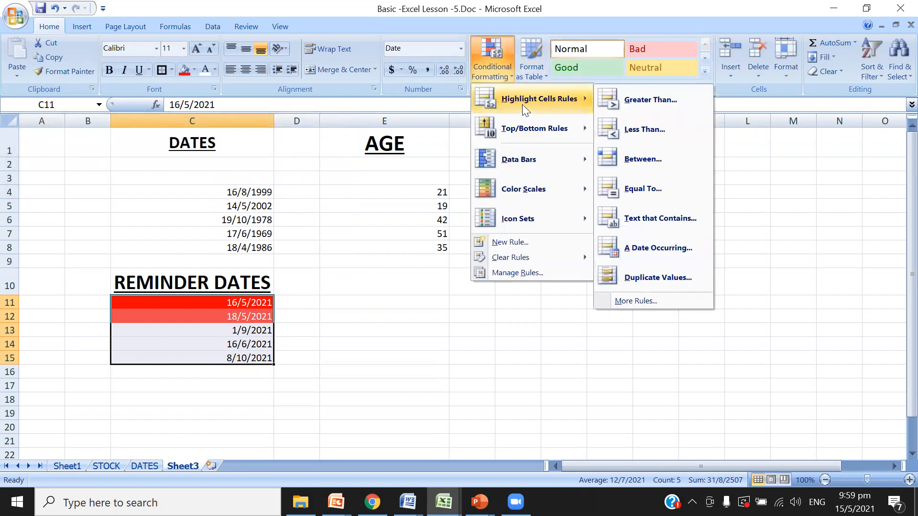
left_click(644, 94)
left_click(103, 160)
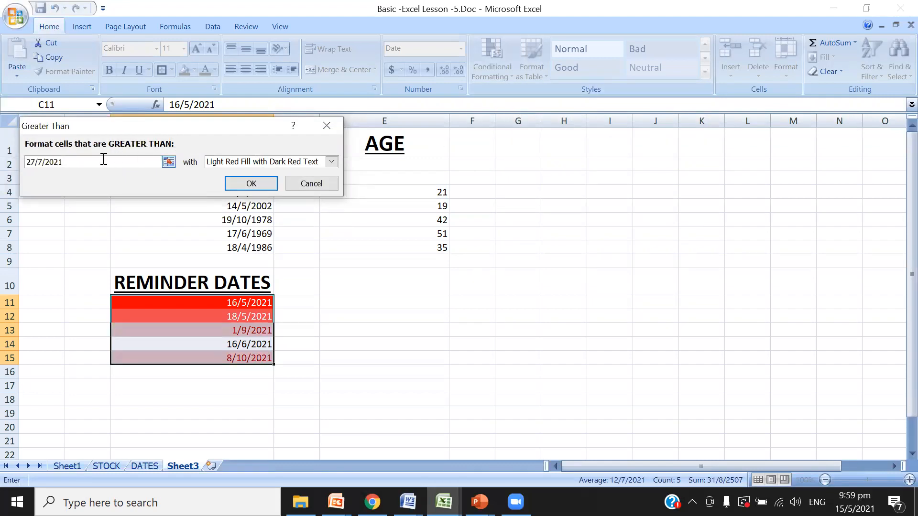
key("BackSpace")
key("BackSpace")
key("BackSpace")
key("BackSpace")
key("BackSpace")
key("BackSpace")
key("BackSpace")
key("BackSpace")
key("BackSpace")
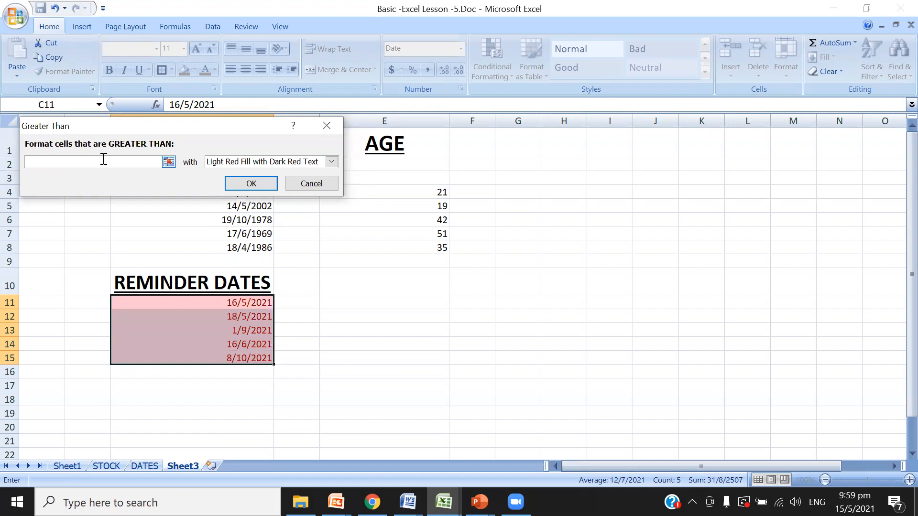
type("T")
key("BackSpace")
type("=")
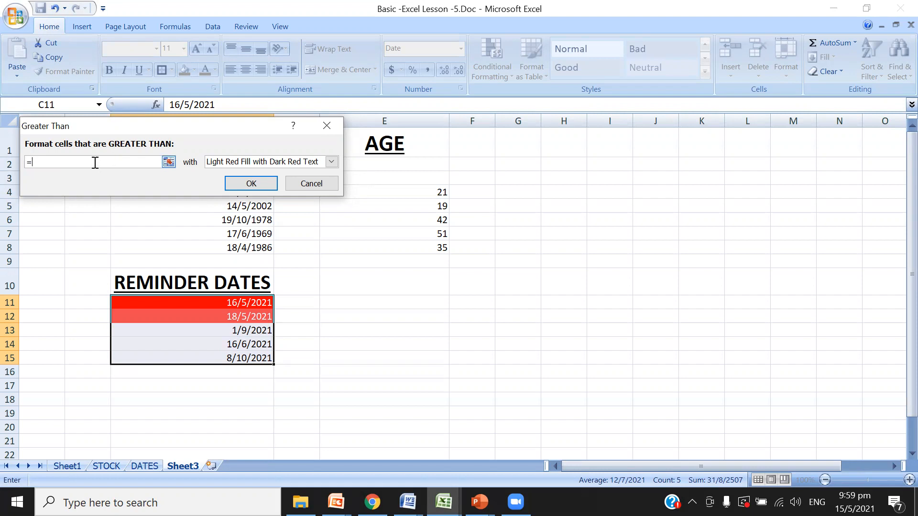
type("TODY")
left_click(223, 341)
left_click(215, 356)
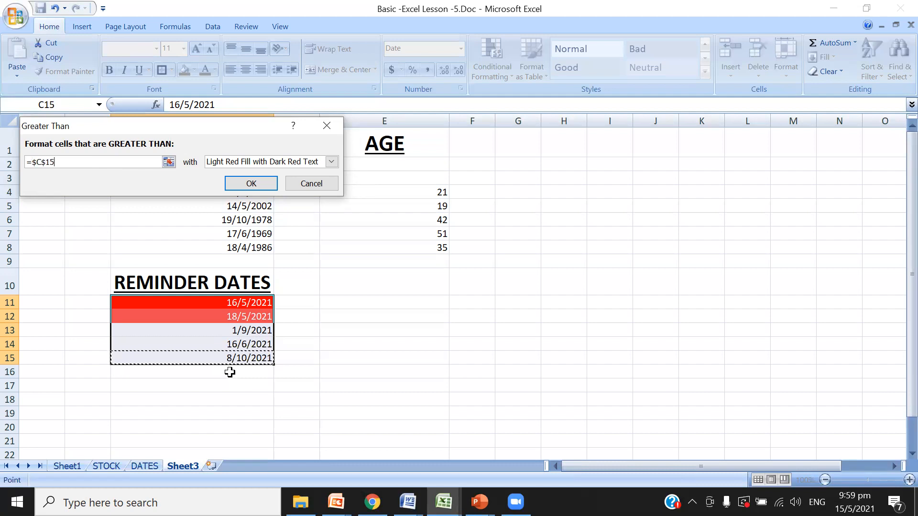
left_click(230, 372)
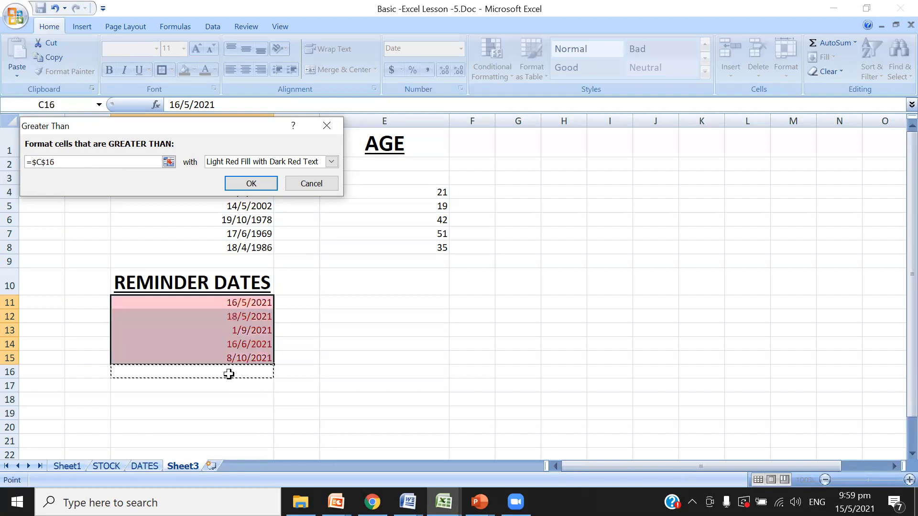
left_click(305, 182)
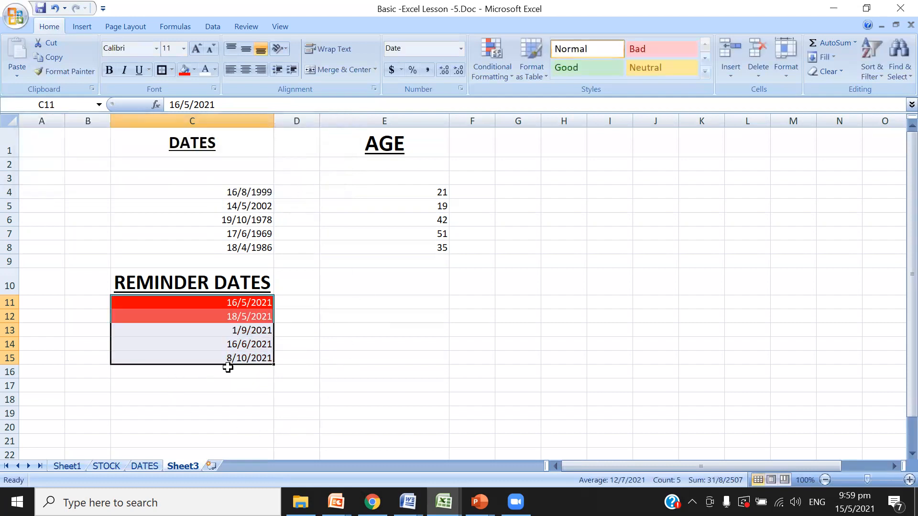
- Change the reminder date in cell C13 to 25/5/2021
left_click(229, 370)
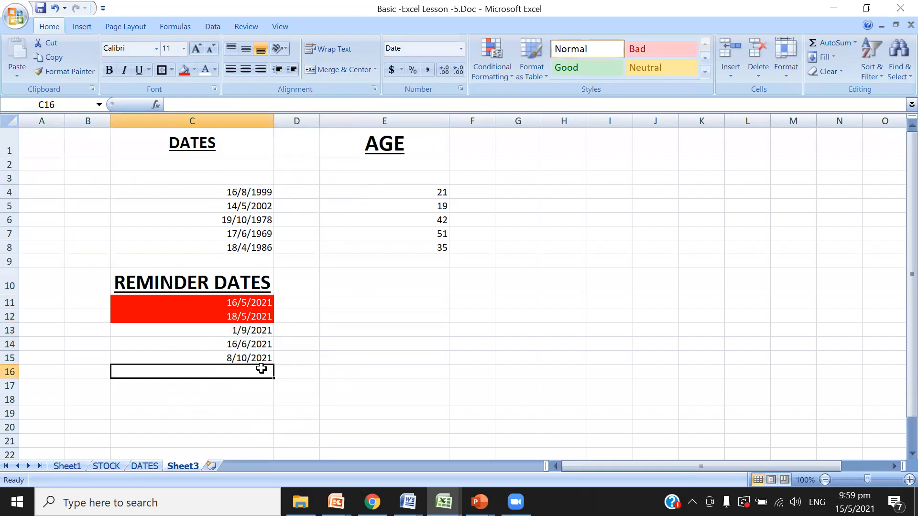
left_click(232, 360)
left_click(239, 332)
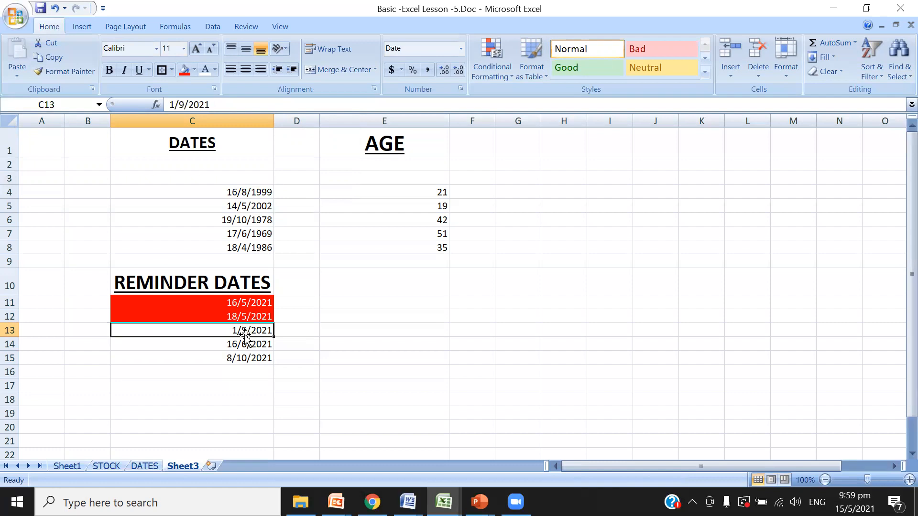
type("1")
key("BackSpace")
type("25/")
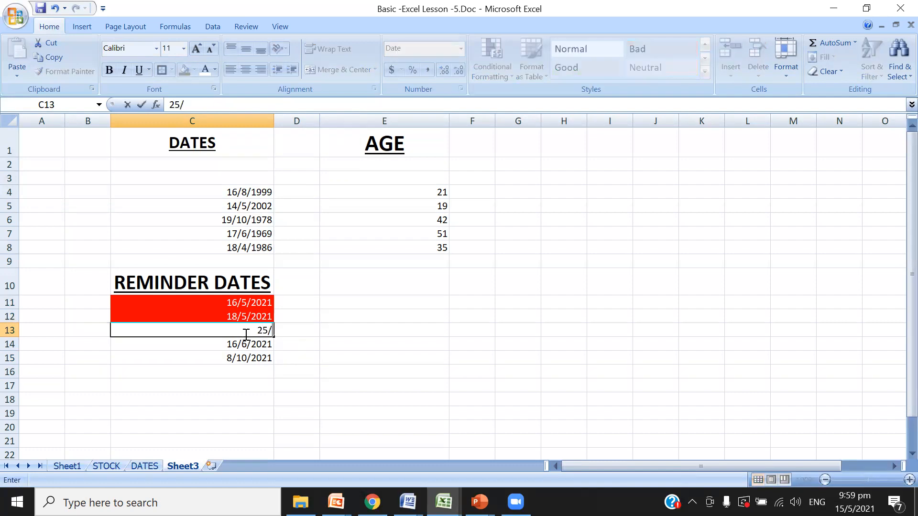
type("5/2021")
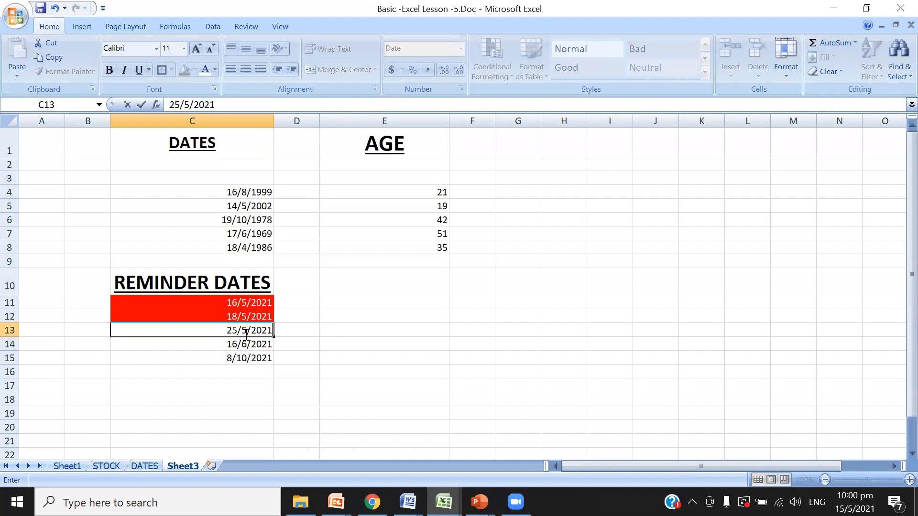
key("Return")
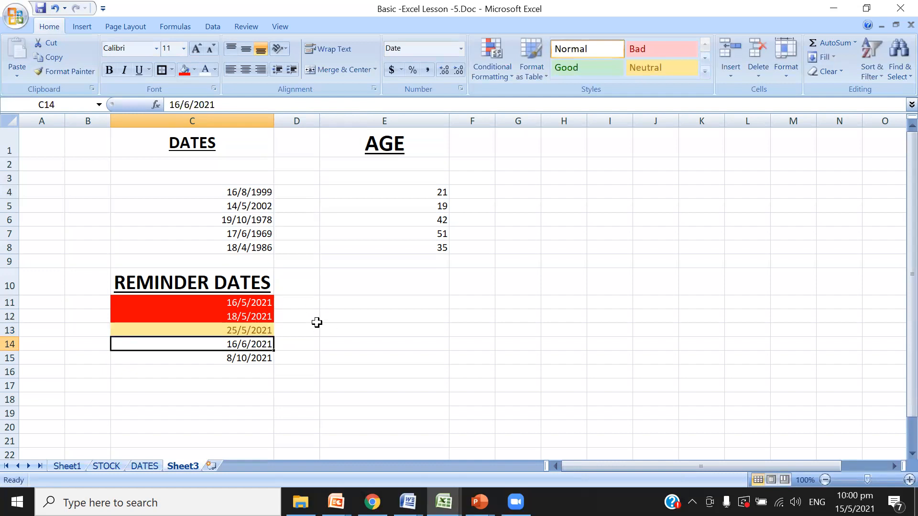
- Start a new Between highlight rule on reminder dates C11 to C15 and set its lower limit to =TODAY()+6
left_click_drag(205, 302, 206, 355)
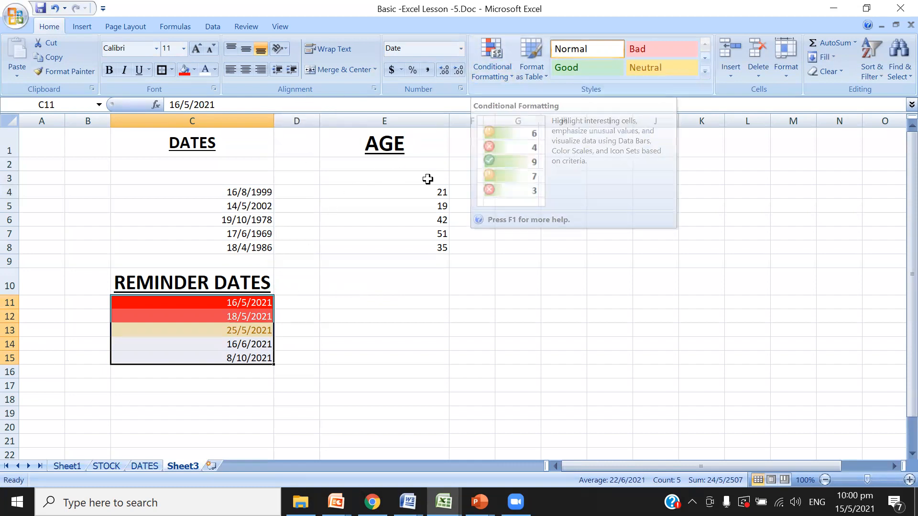
left_click(500, 71)
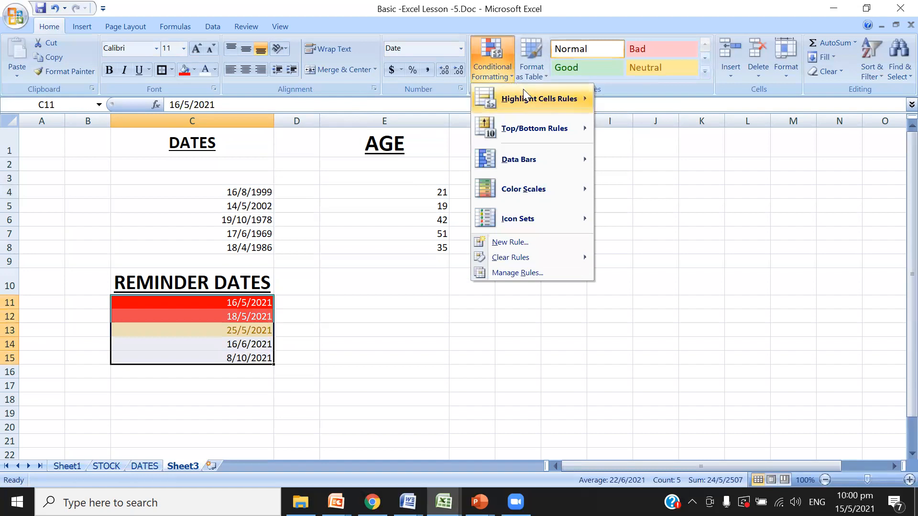
mouse_move(523, 94)
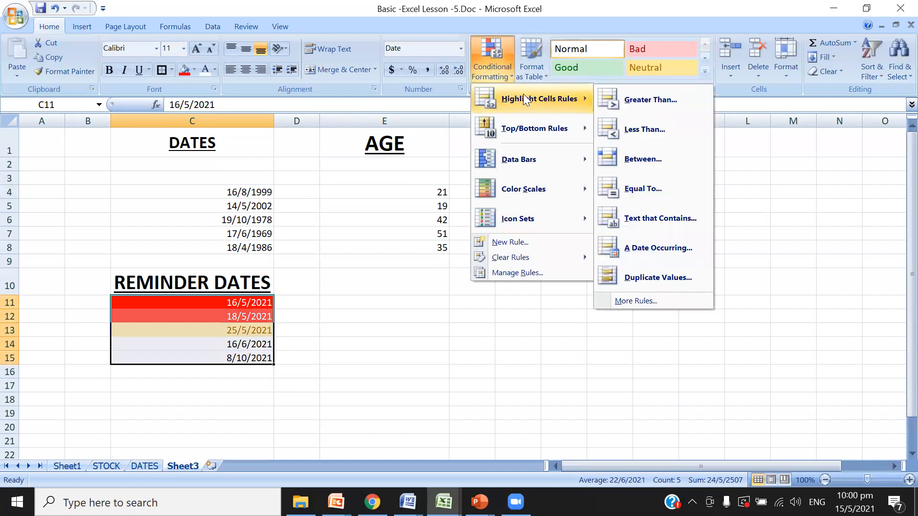
left_click(660, 156)
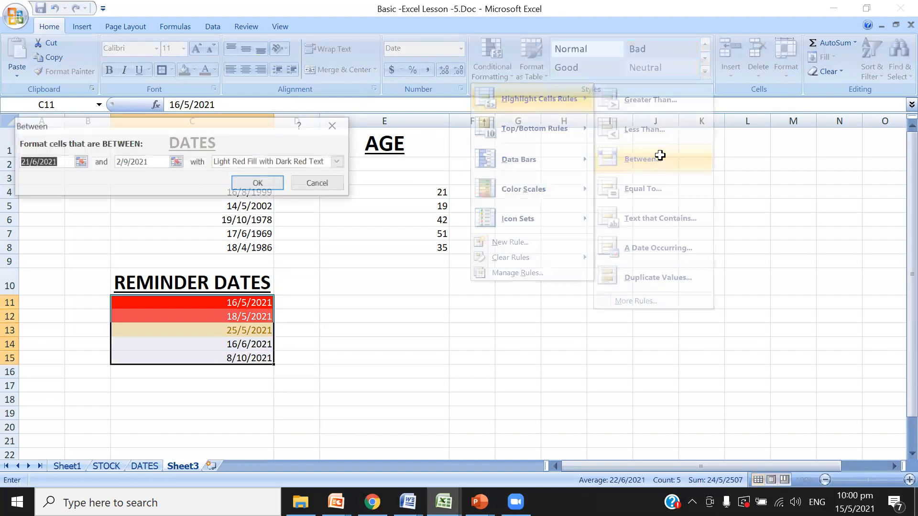
left_click(63, 160)
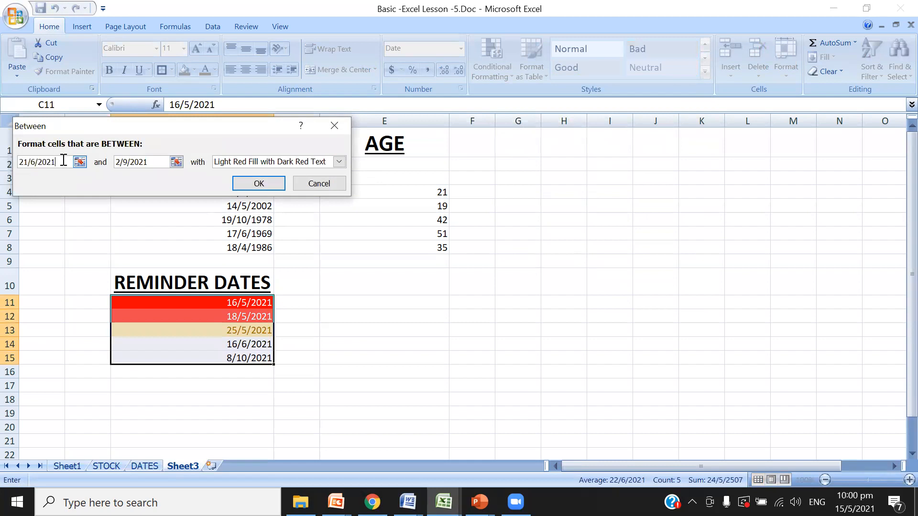
key("BackSpace")
key("BackSpace")
key("BackSpace")
key("BackSpace")
key("BackSpace")
key("BackSpace")
key("BackSpace")
key("BackSpace")
key("BackSpace")
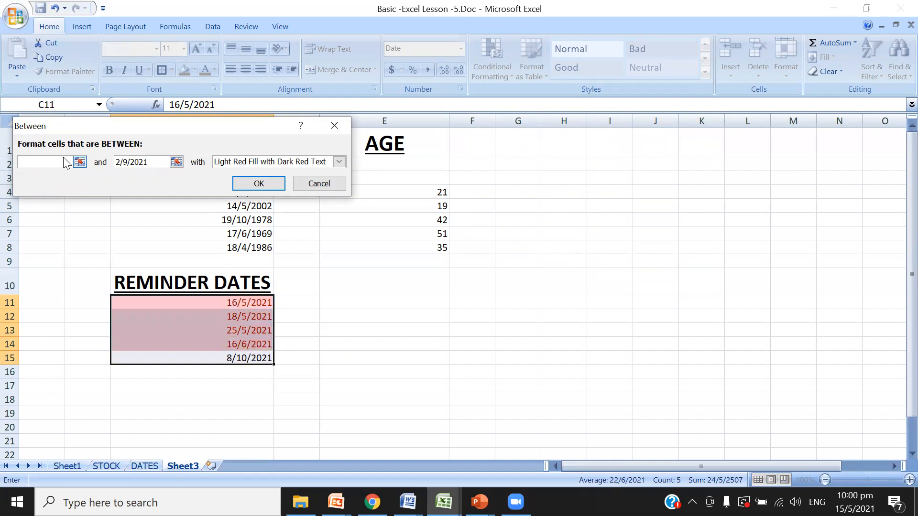
type("=TODAY")
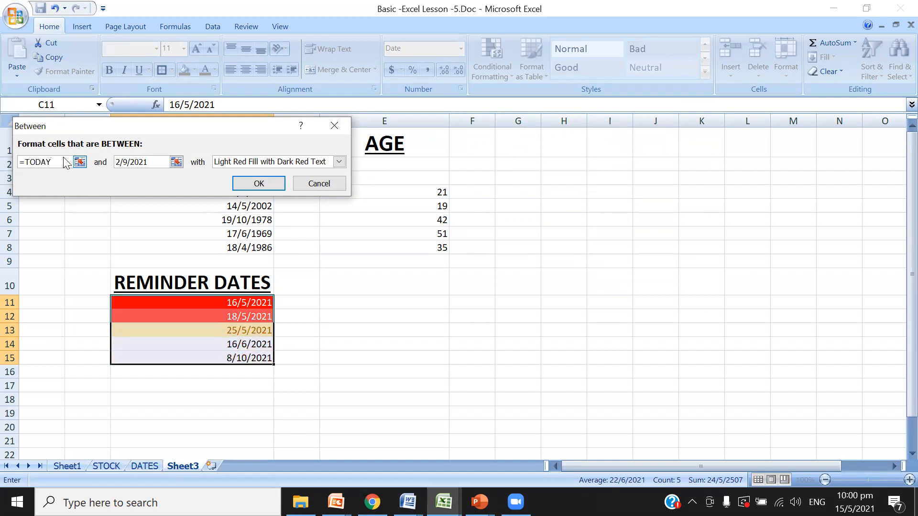
type("(")
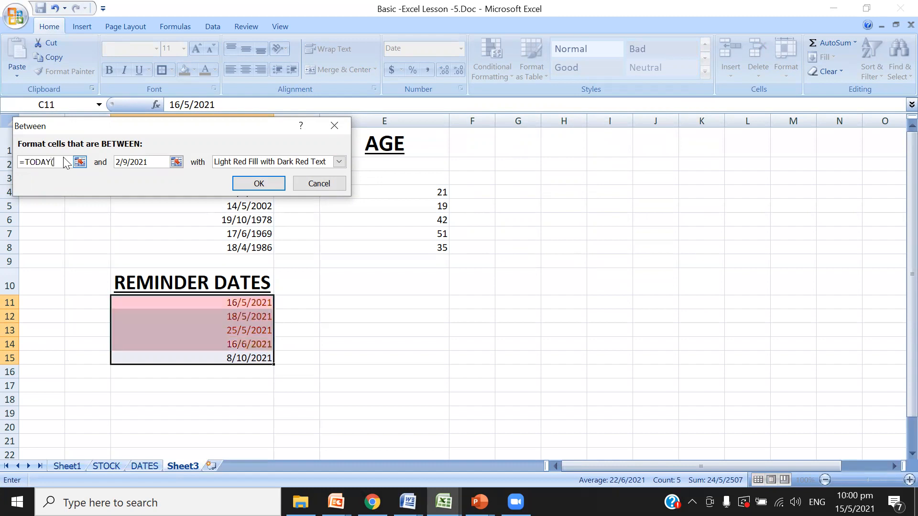
type(")+6")
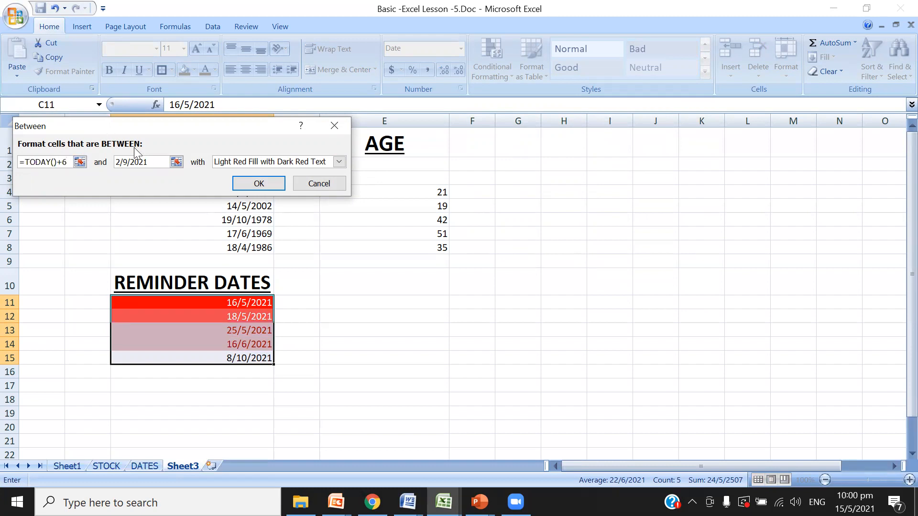
- Replace the Between rule's upper limit with =TODAY()+30
left_click(154, 162)
key("BackSpace")
key("BackSpace")
key("BackSpace")
key("BackSpace")
key("BackSpace")
key("BackSpace")
key("BackSpace")
key("BackSpace")
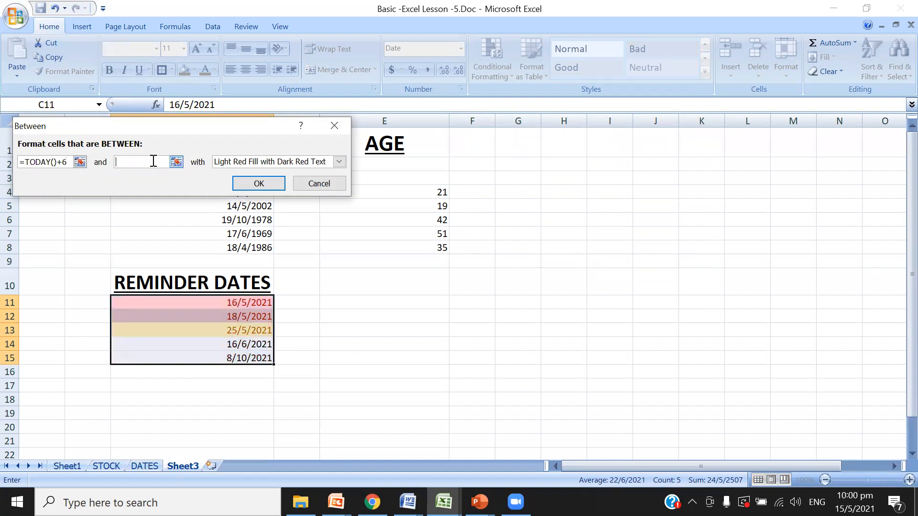
type("=TODAY")
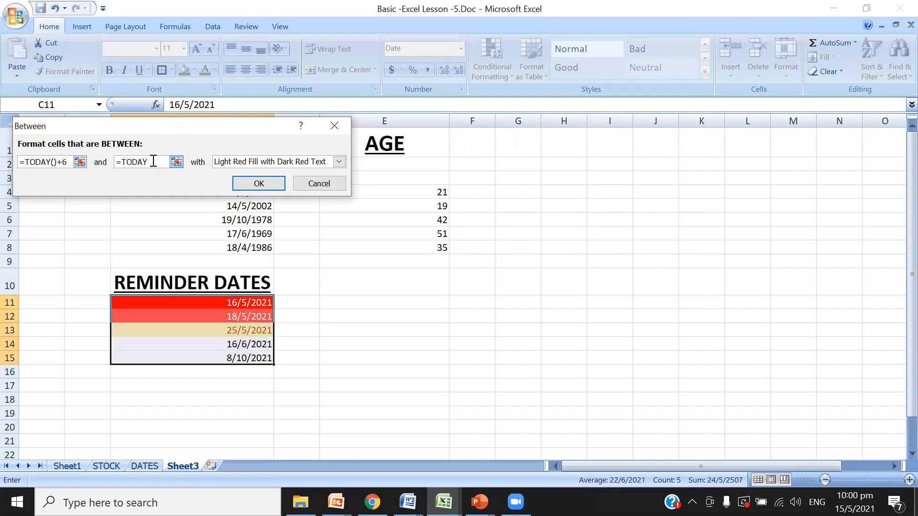
type("()+3")
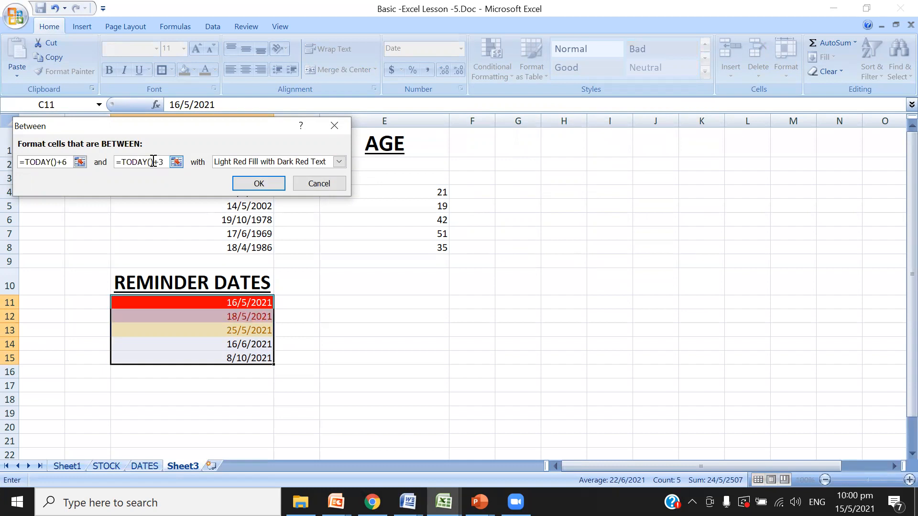
type("0")
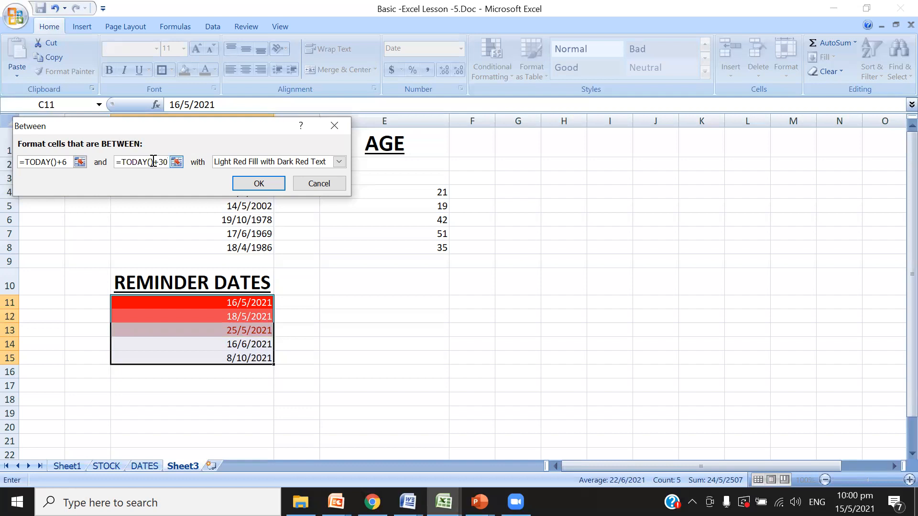
- Choose a custom format for the Between rule and set its fill colour to standard orange
left_click(339, 162)
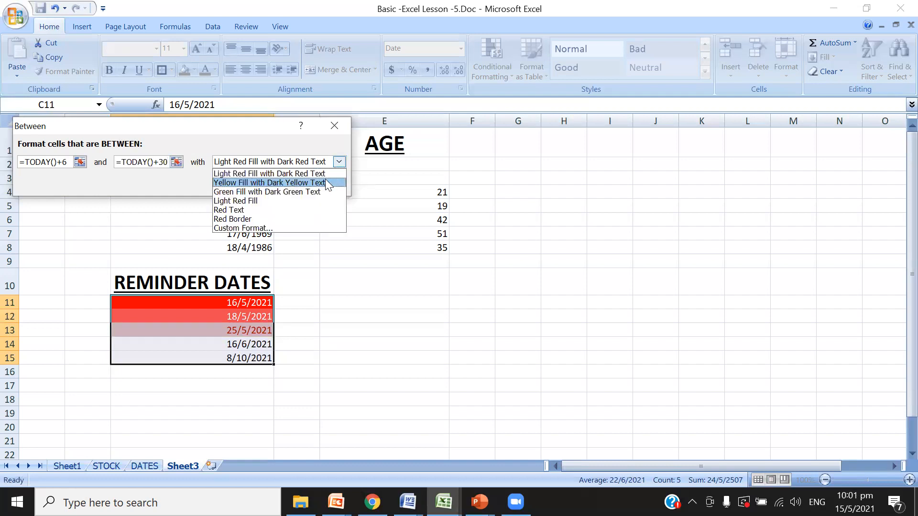
left_click(324, 182)
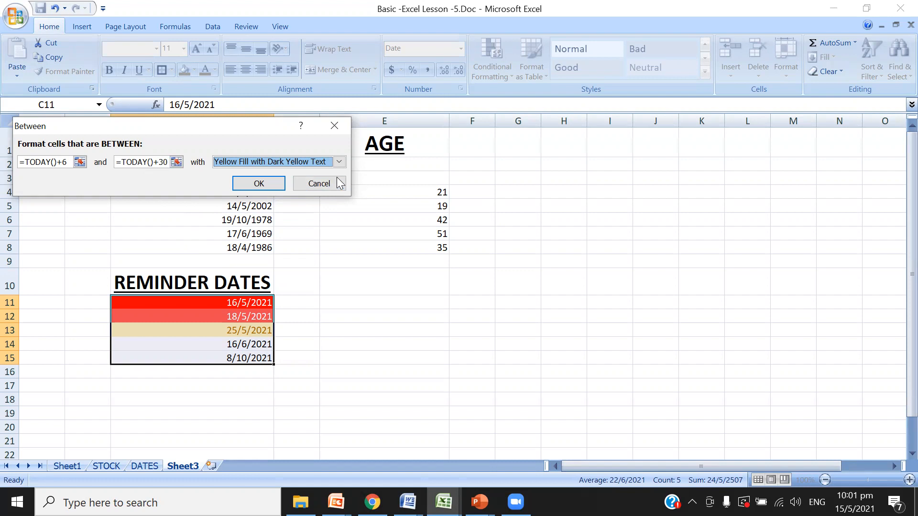
left_click(340, 161)
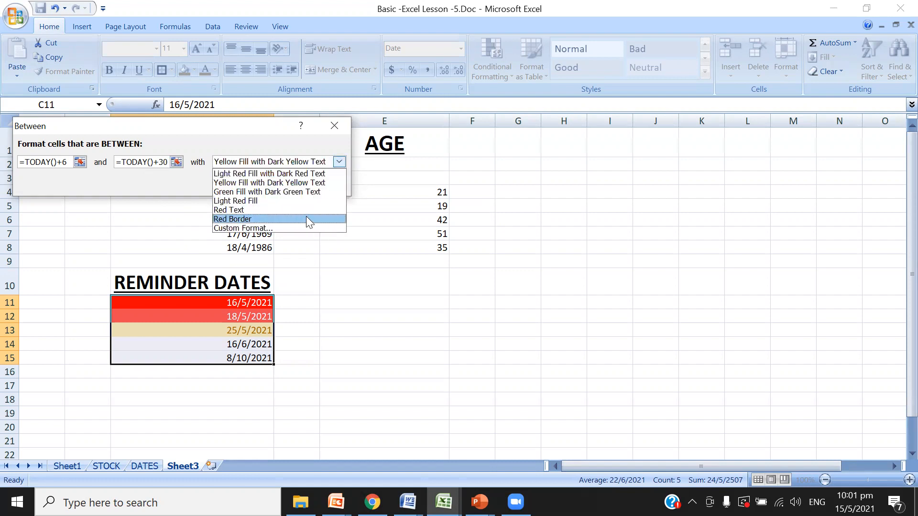
left_click(299, 227)
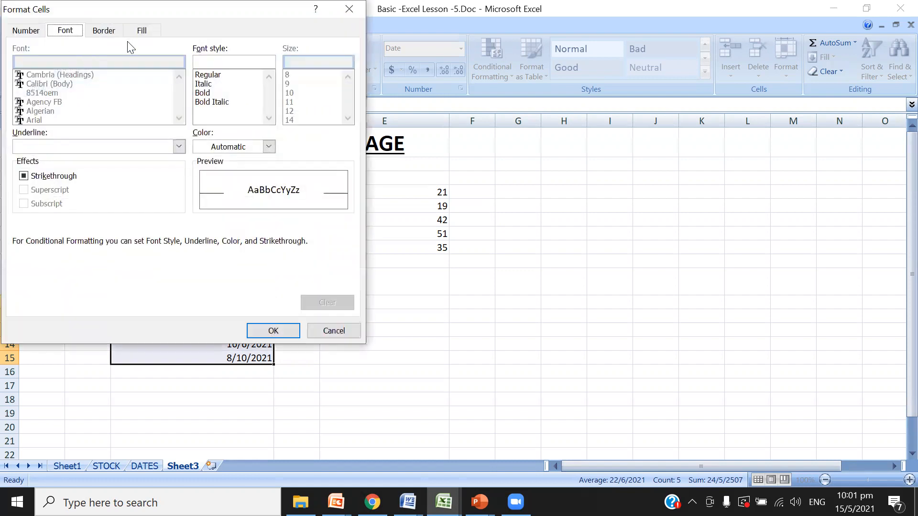
left_click(148, 30)
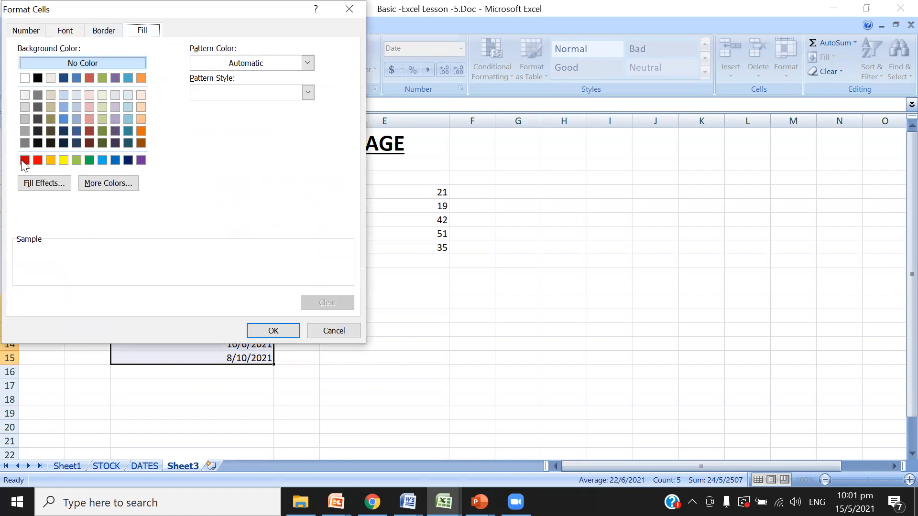
left_click(50, 159)
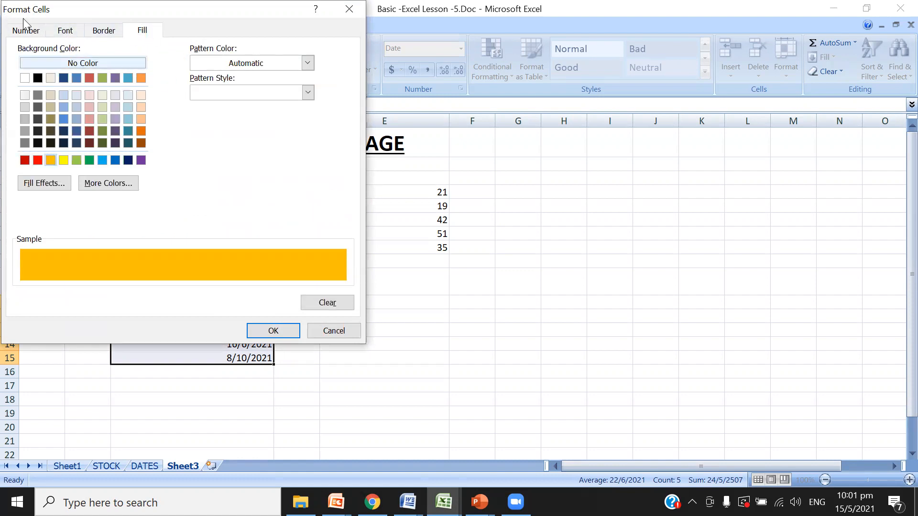
- Set the custom format's font colour to white and apply the Between rule to the reminder dates
left_click(65, 30)
left_click(269, 146)
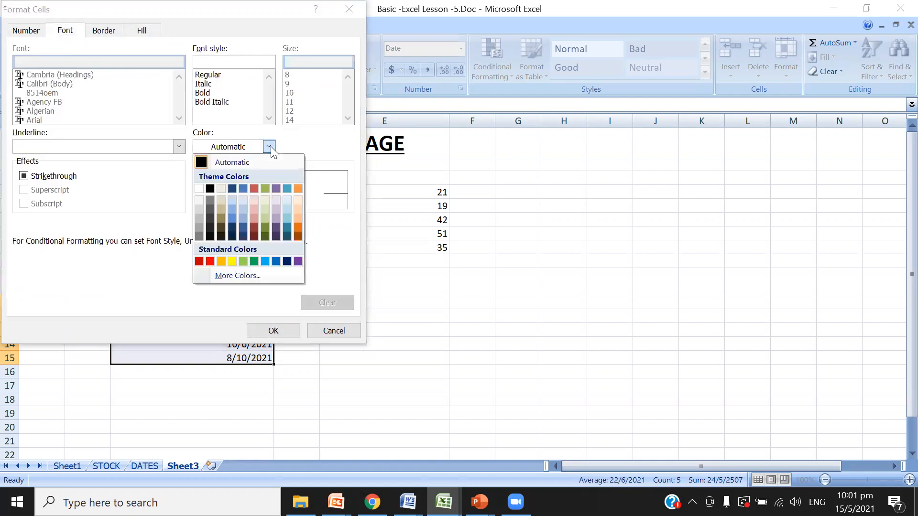
left_click(199, 186)
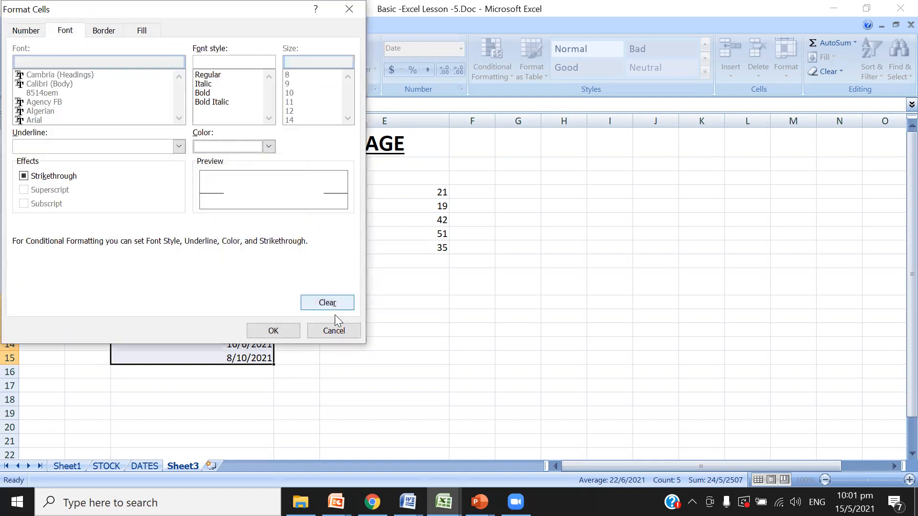
left_click(273, 331)
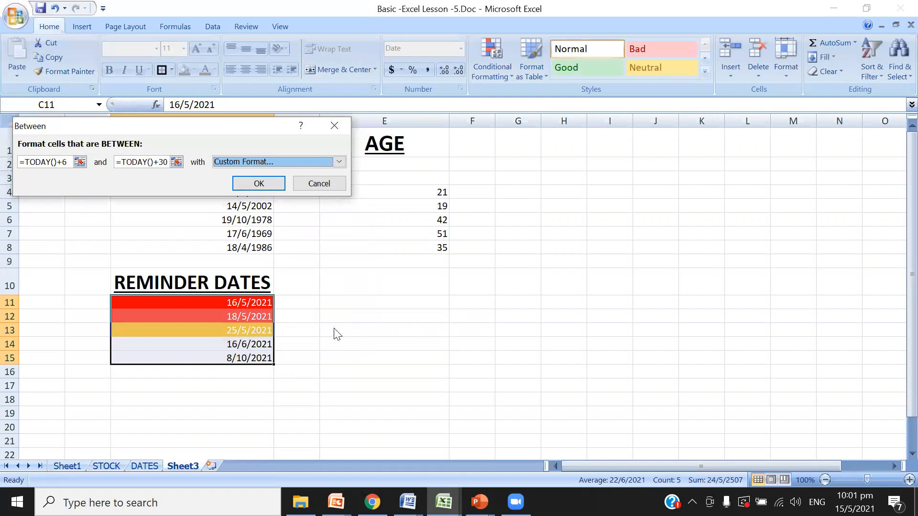
left_click(263, 185)
- Start a Greater Than highlight rule on cells C11 to C15 with the threshold =TODAY()+33
left_click_drag(201, 302, 208, 354)
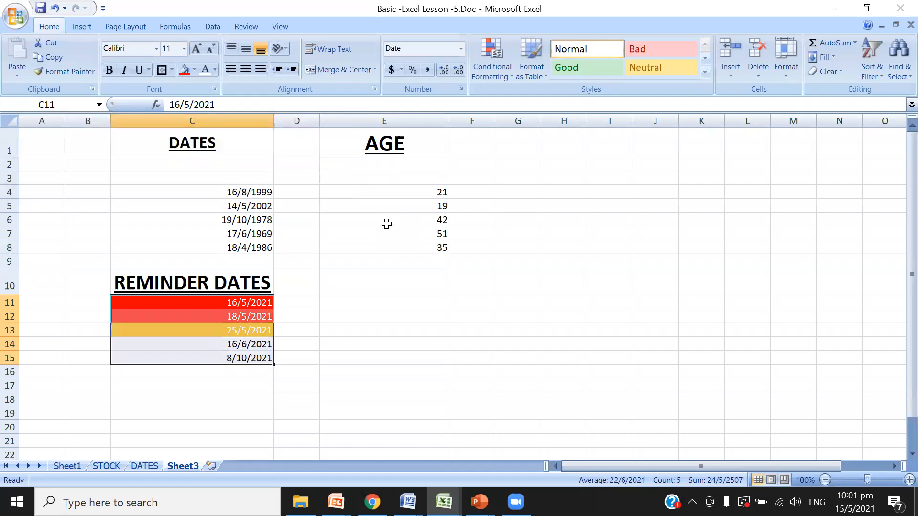
left_click(506, 68)
mouse_move(544, 98)
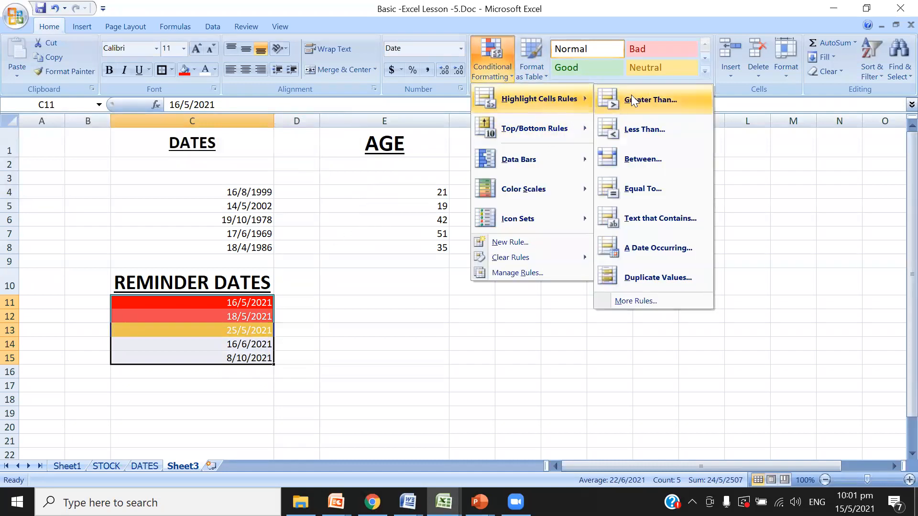
left_click(640, 99)
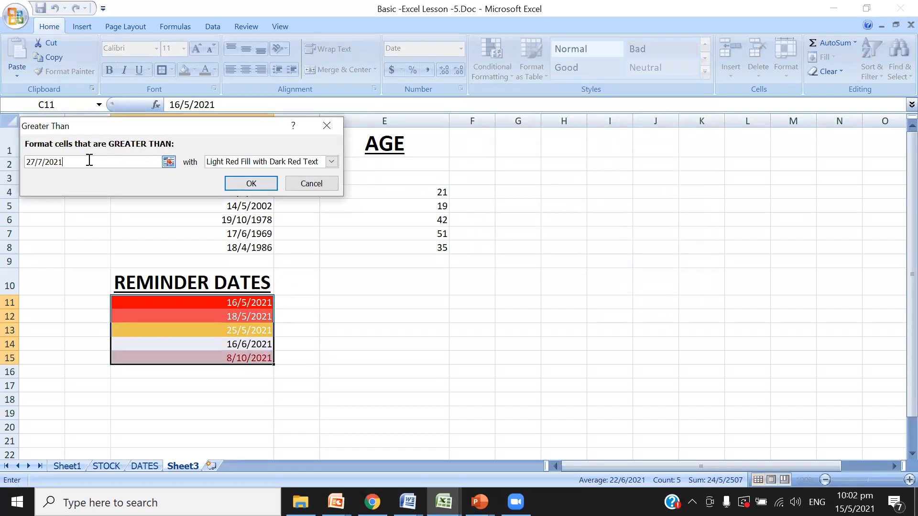
type("\\\\\\\\\\\\\\\\\\\\")
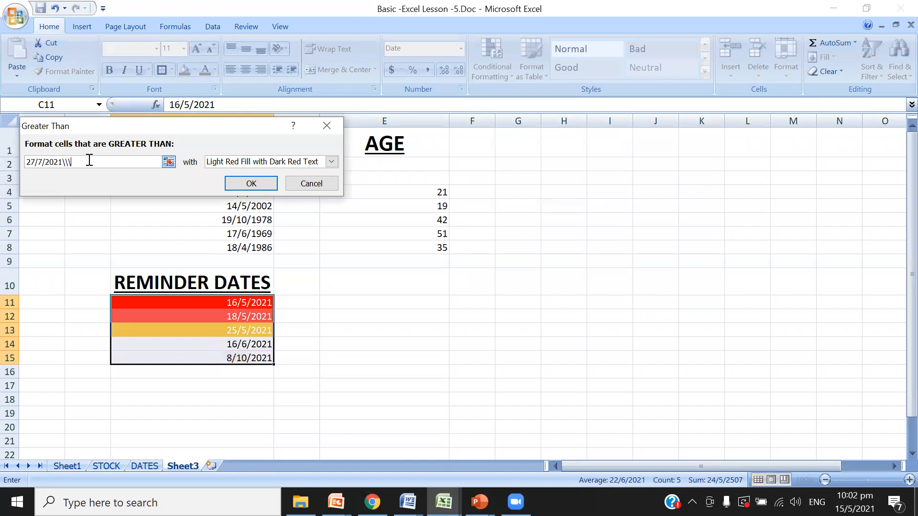
key("BackSpace")
key("BackSpace")
key("BackSpace")
key("BackSpace")
key("BackSpace")
key("BackSpace")
key("BackSpace")
key("BackSpace")
key("BackSpace")
key("BackSpace")
key("BackSpace")
key("BackSpace")
key("BackSpace")
key("BackSpace")
key("BackSpace")
key("BackSpace")
key("BackSpace")
key("BackSpace")
key("BackSpace")
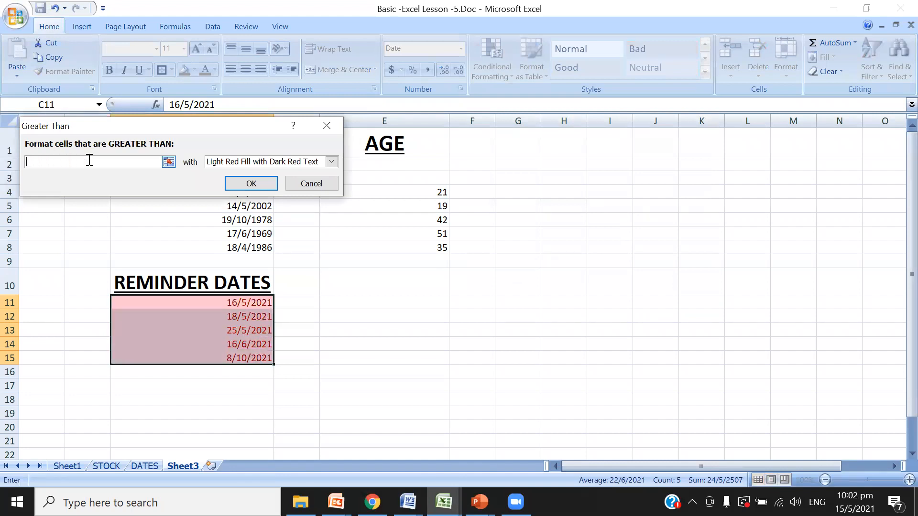
type("=TO")
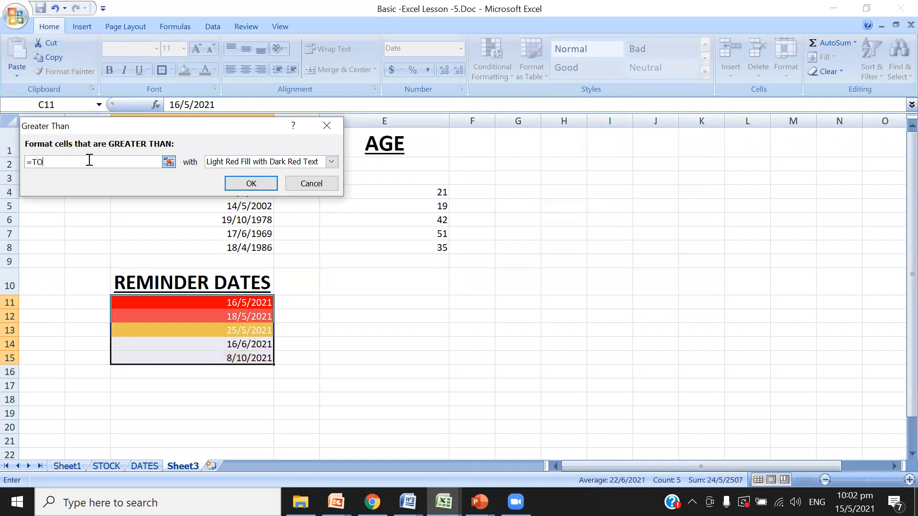
type("DAY(")
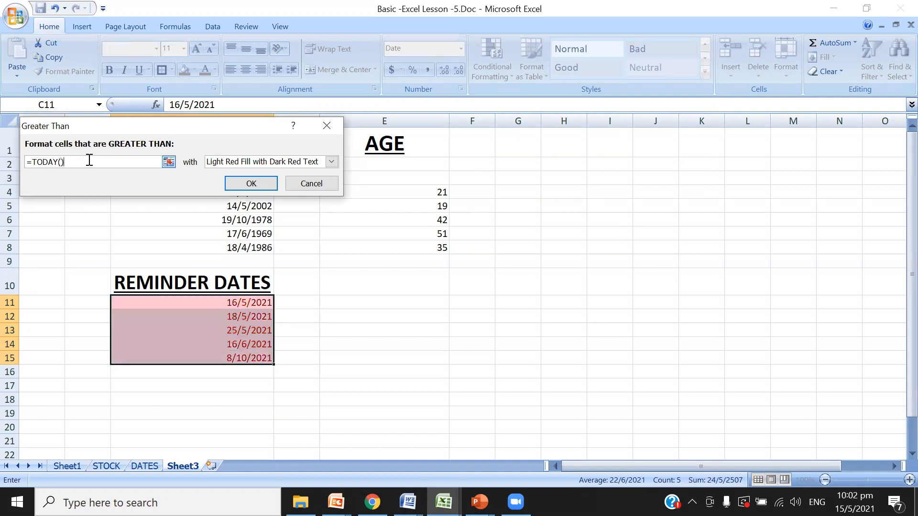
type(")+33")
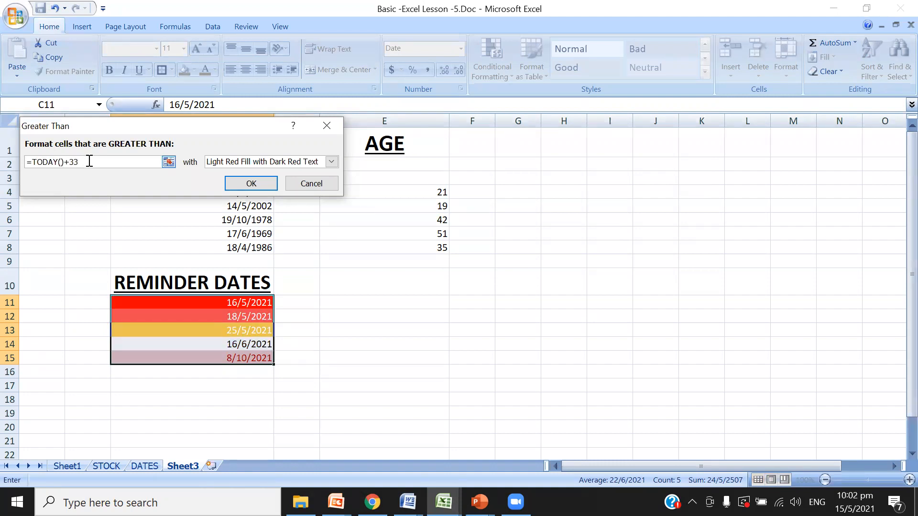
- Choose a custom format for the Greater Than rule and set its fill colour to standard light green
left_click(331, 162)
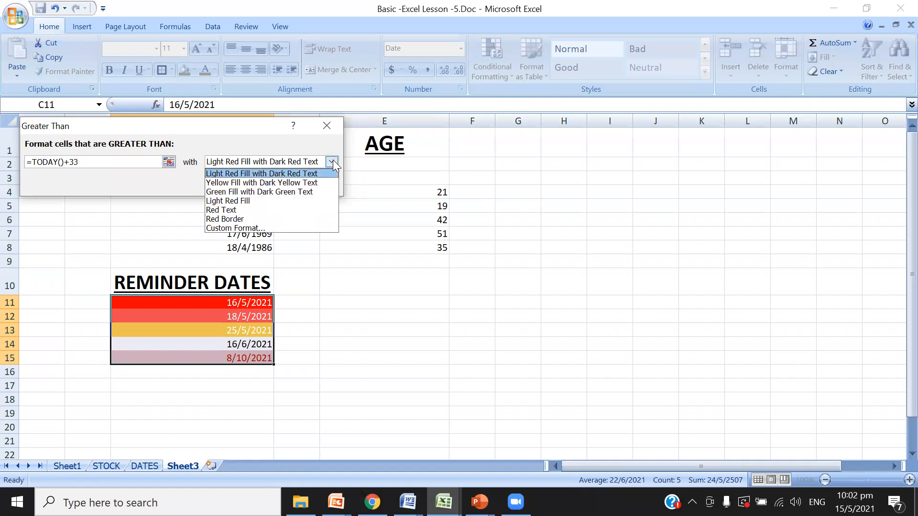
left_click(316, 227)
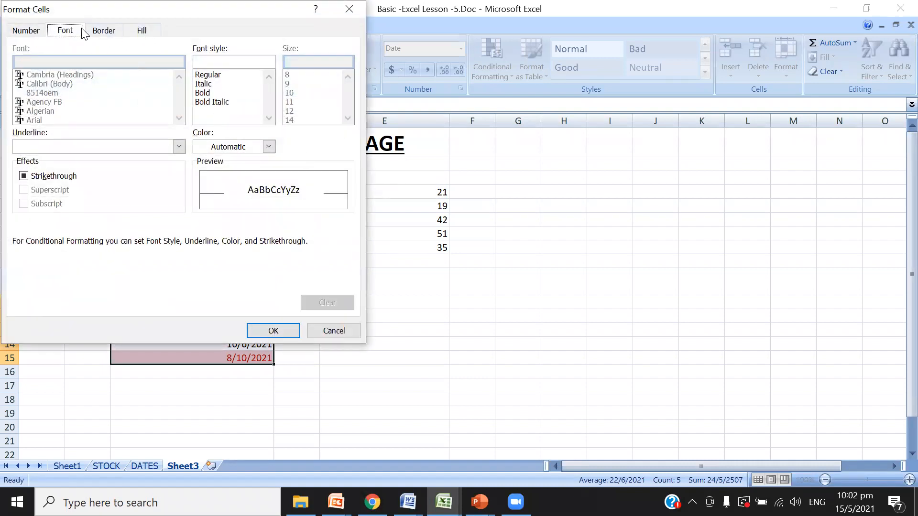
left_click(151, 29)
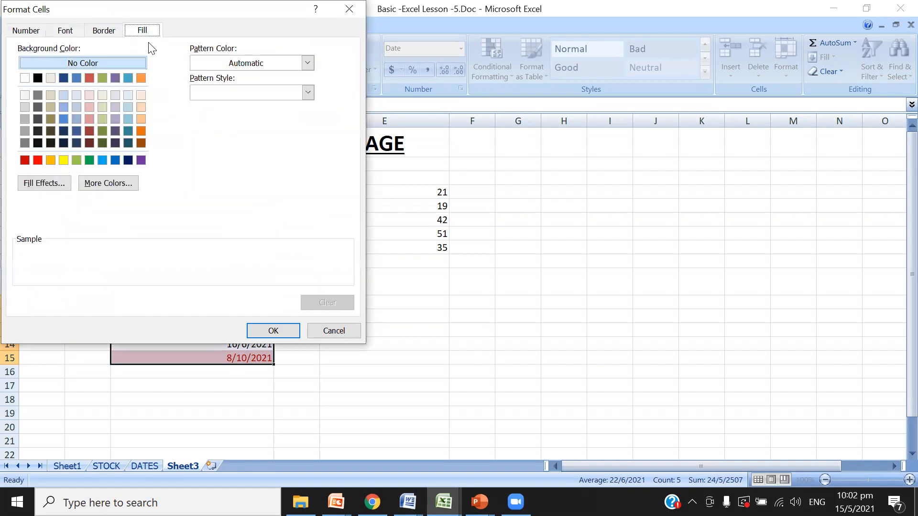
left_click(76, 160)
- Set the custom format's font colour to white and apply the Greater Than rule to the reminder dates
left_click(65, 31)
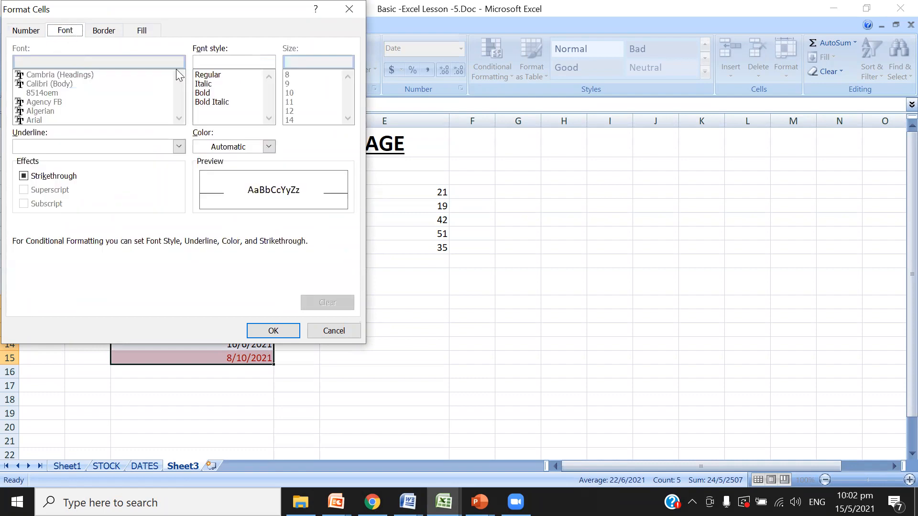
left_click(268, 147)
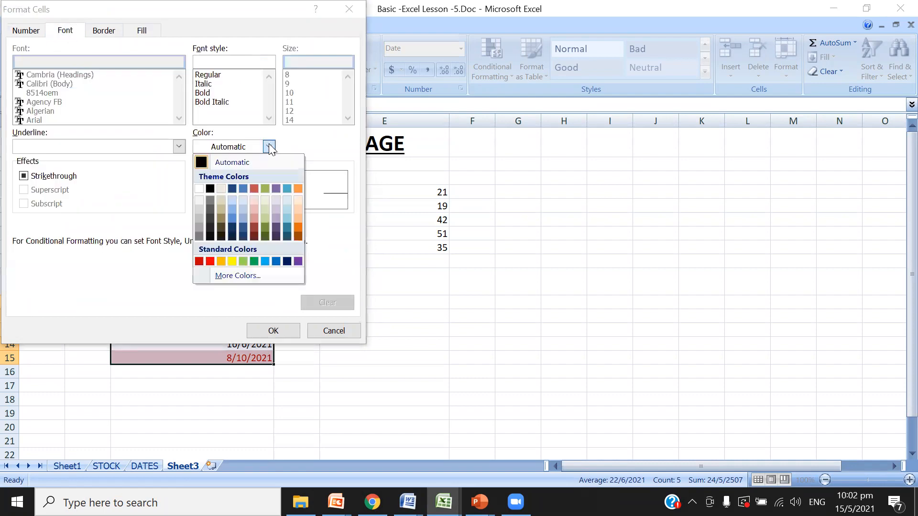
left_click(196, 189)
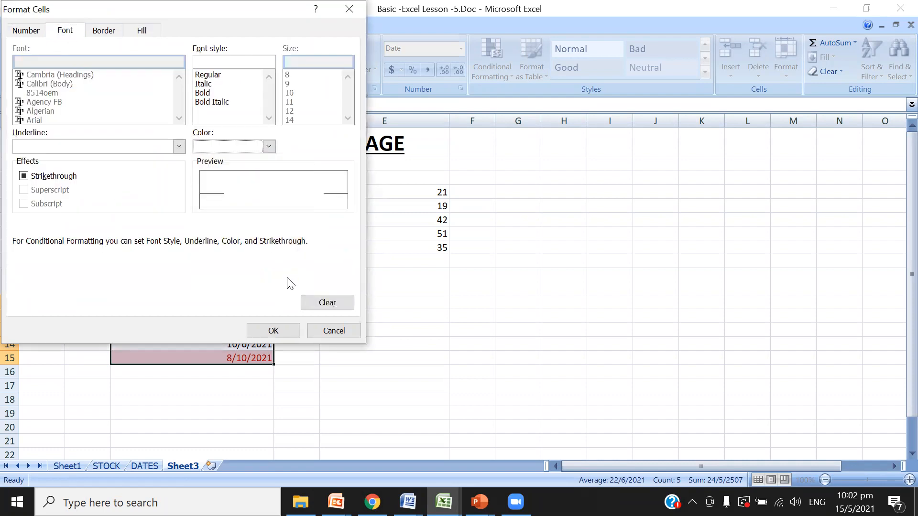
left_click(274, 330)
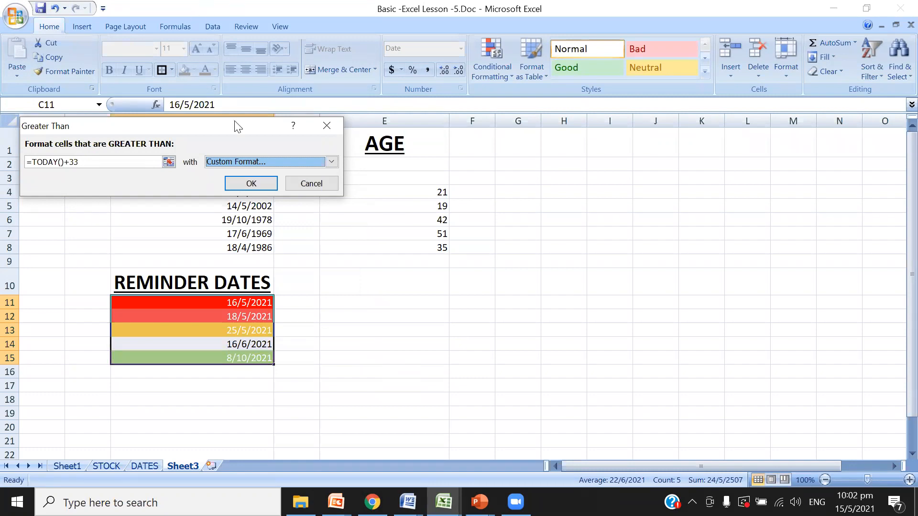
left_click(268, 183)
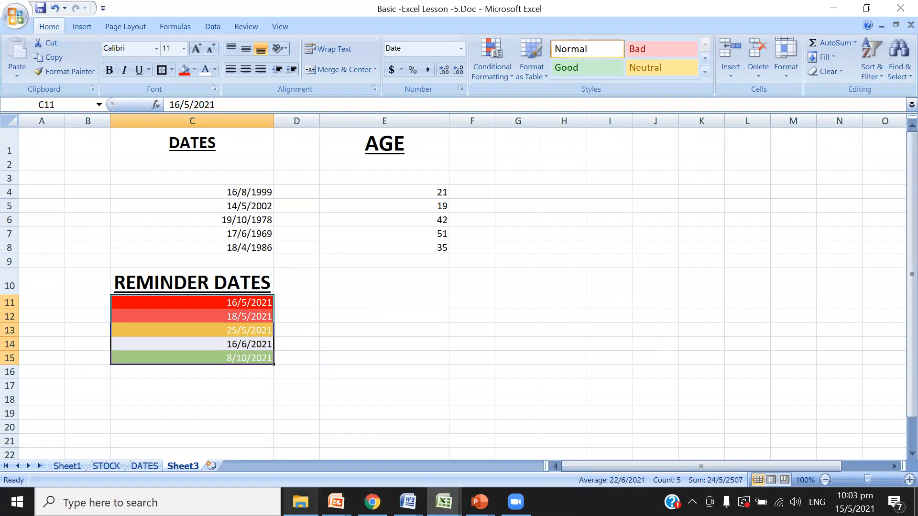
- Check the Excel Revision - 5 presentation in PowerPoint, and return to the Basic -Excel Lesson -5 workbook in Excel
left_click(336, 502)
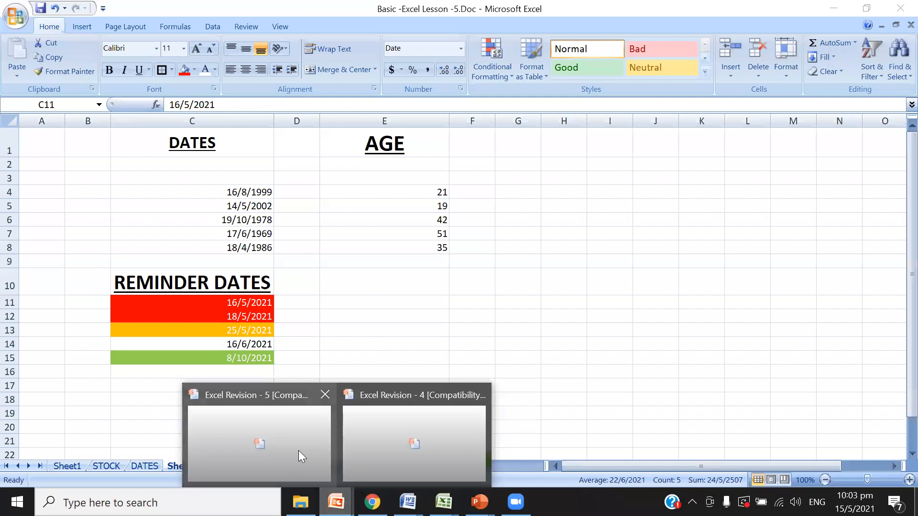
left_click(297, 450)
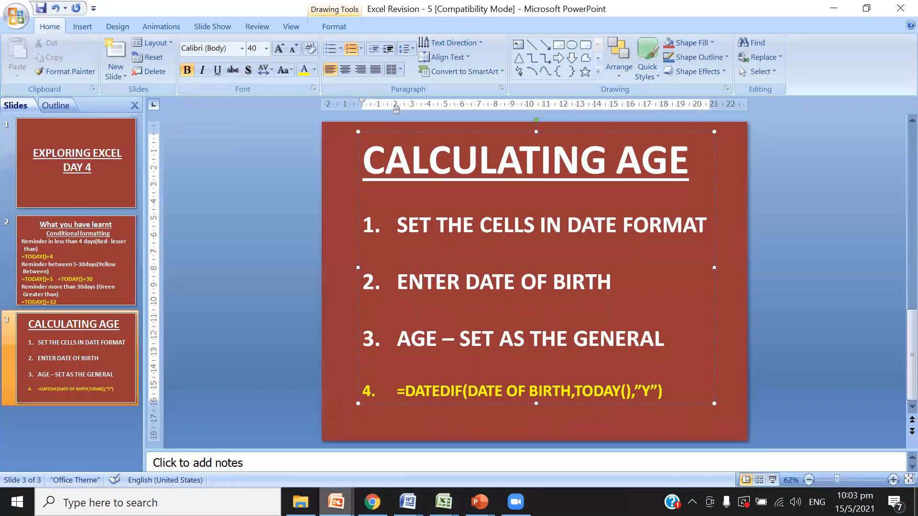
mouse_move(336, 502)
mouse_move(443, 502)
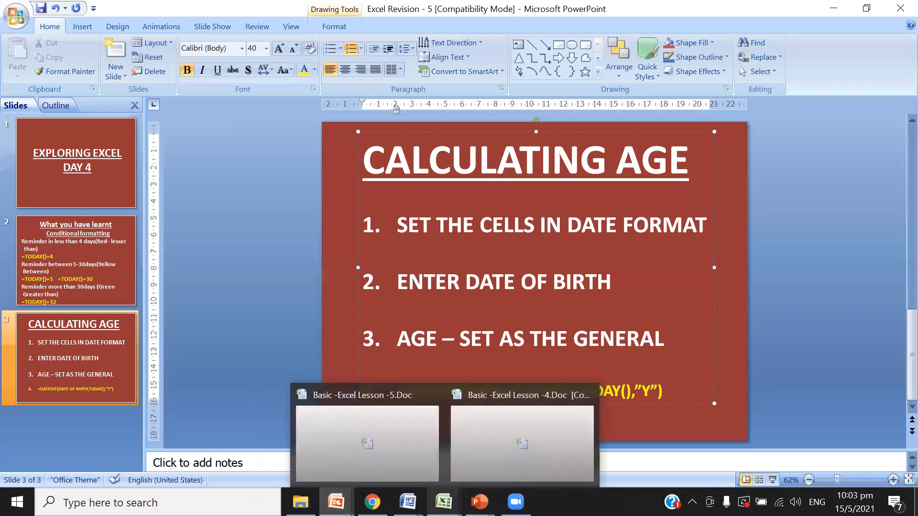
left_click(398, 451)
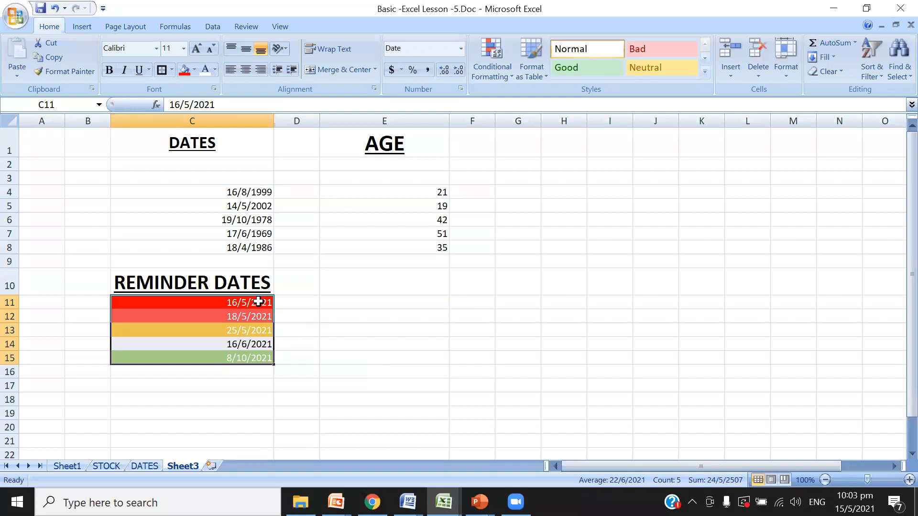
left_click_drag(258, 301, 260, 362)
left_click(260, 361)
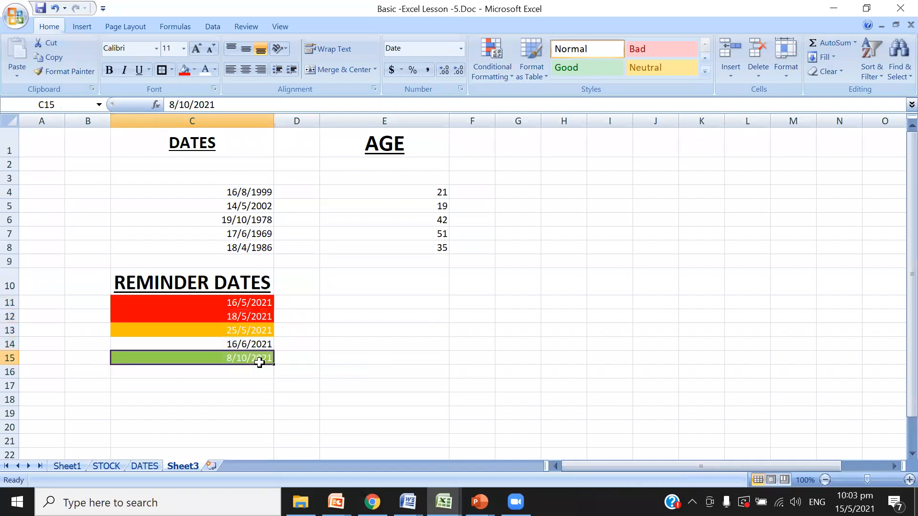
left_click(506, 65)
mouse_move(545, 102)
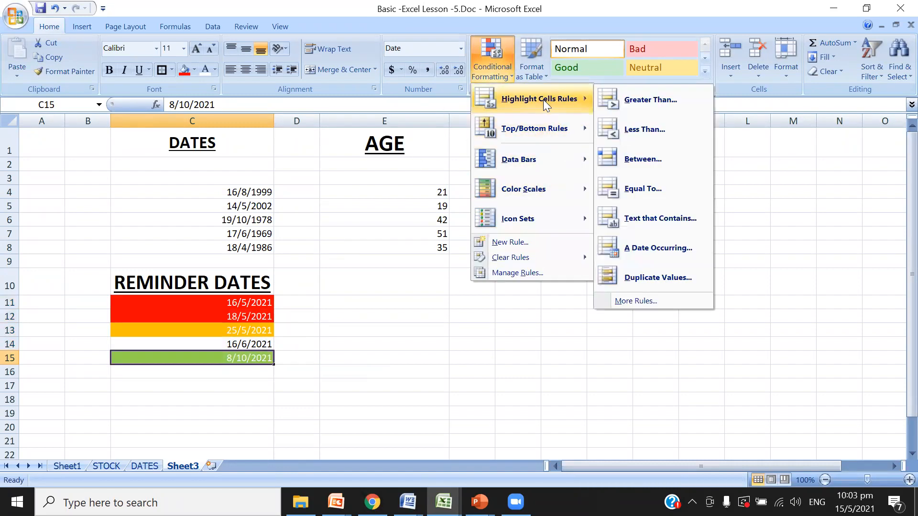
left_click(662, 127)
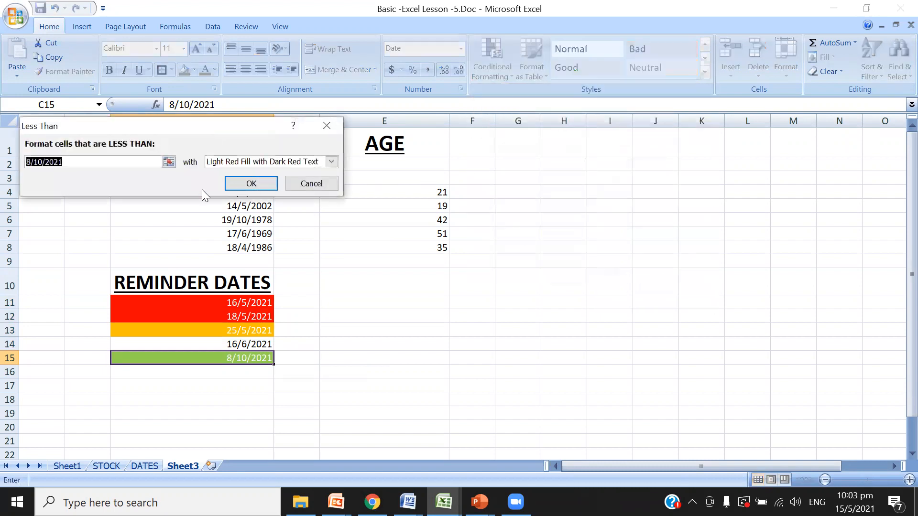
type("=TODAY")
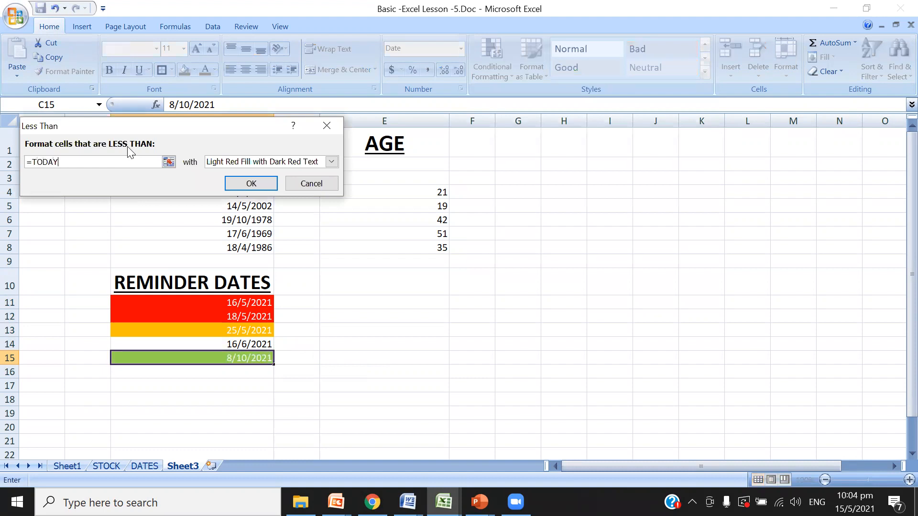
type("(")
type("+4")
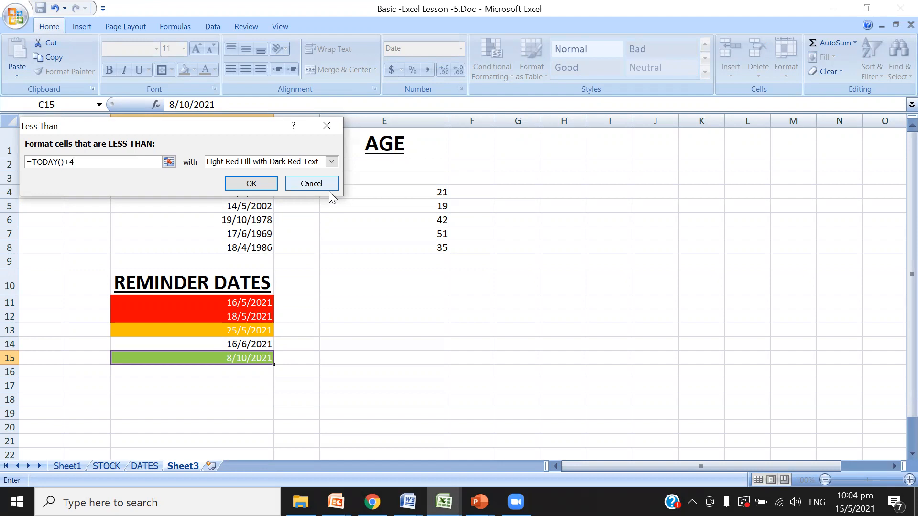
left_click(312, 184)
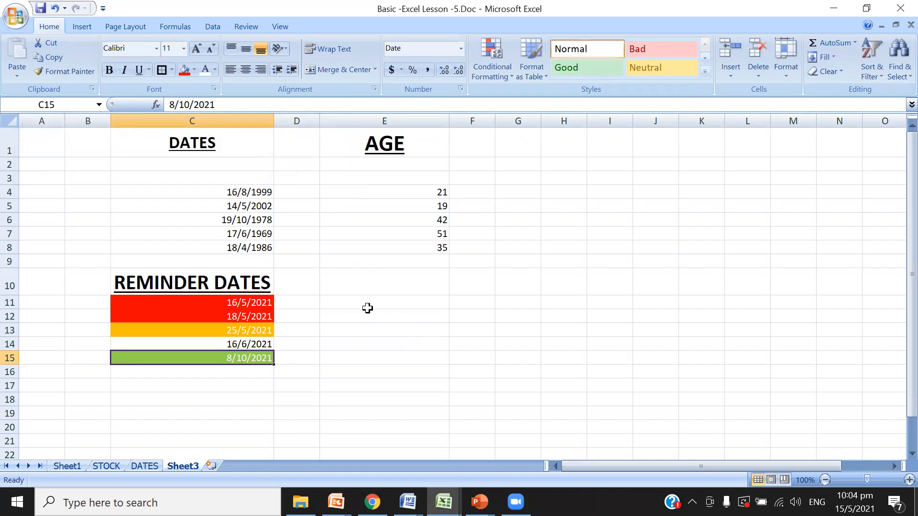
- Switch to the Excel Revision - 5 presentation in PowerPoint
left_click(336, 502)
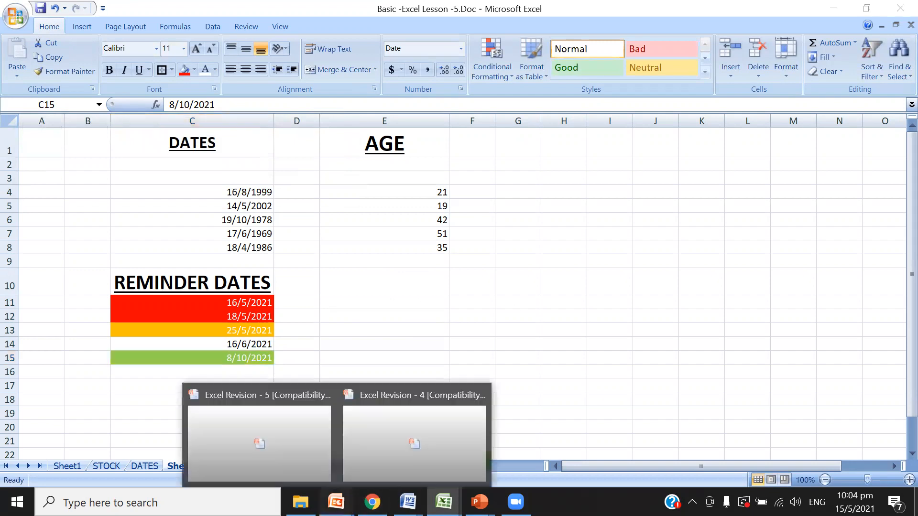
left_click(301, 457)
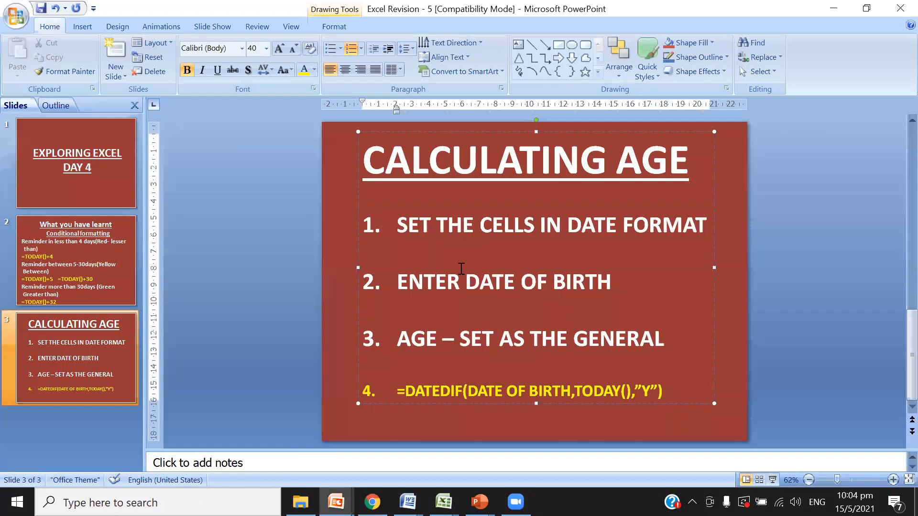